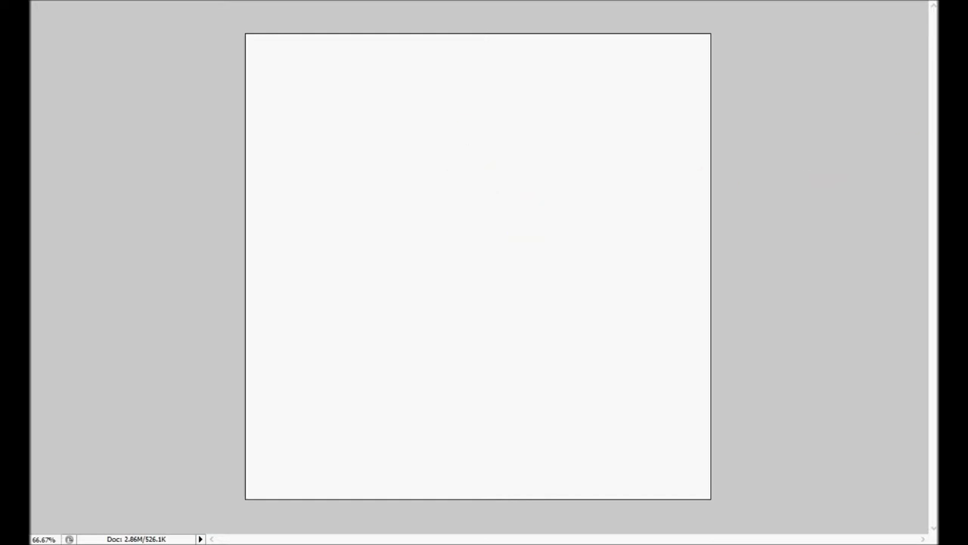
Sketch a light construction circle for the head just above the middle of the canvas.
key(ctrl+plus)
mouse_move(520, 160)
mouse_down()
mouse_move(505, 120)
mouse_move(481, 129)
mouse_move(445, 214)
mouse_up()
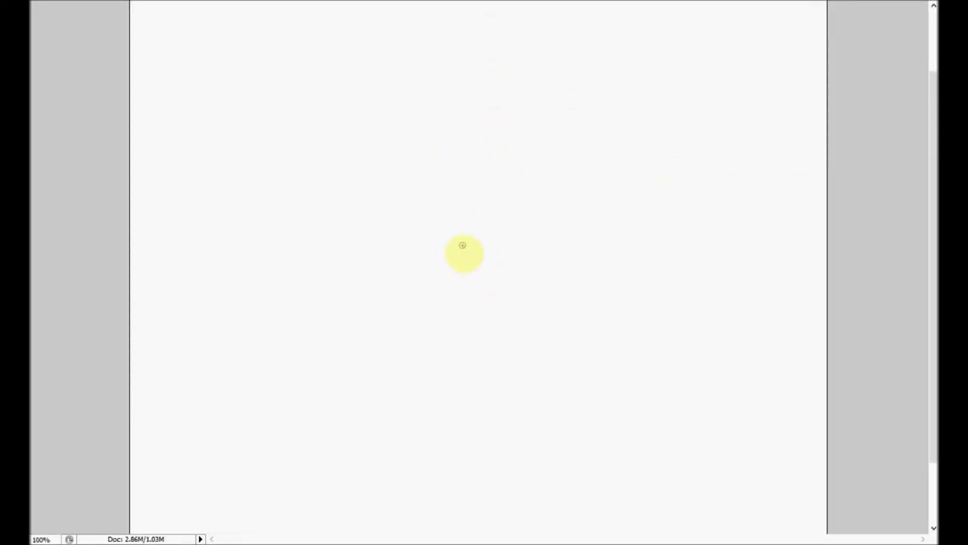
drag(590, 285, 612, 273)
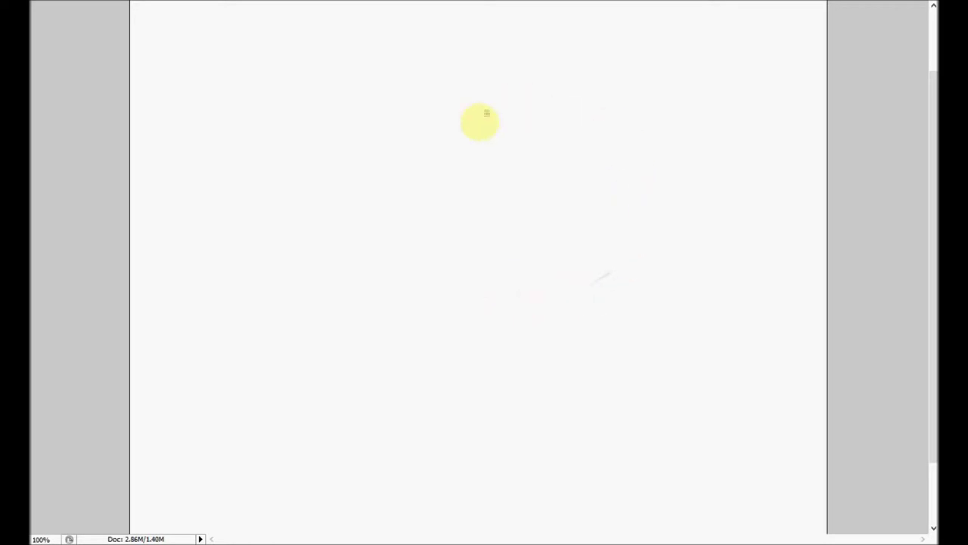
drag(462, 153, 491, 118)
drag(439, 214, 478, 276)
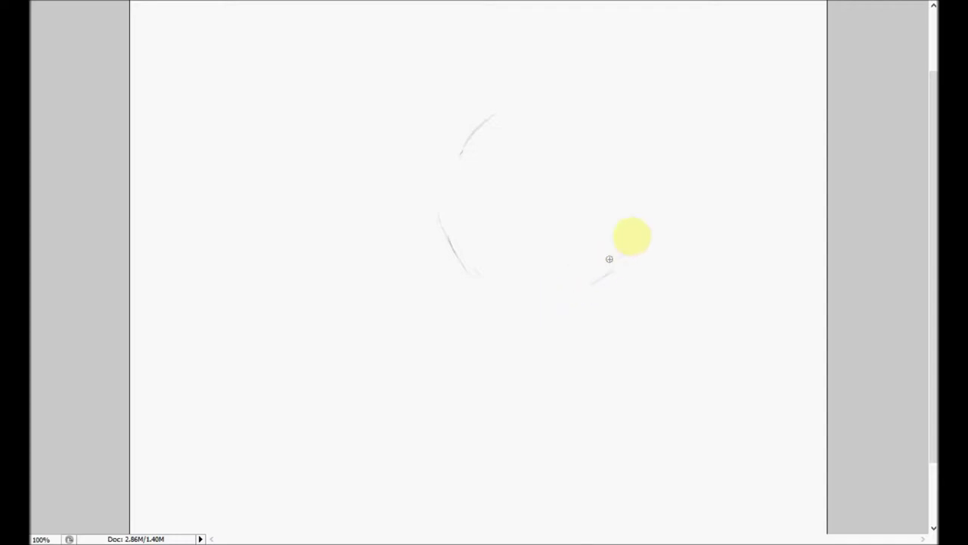
mouse_move(445, 206)
mouse_down()
mouse_move(487, 118)
mouse_move(448, 178)
mouse_move(515, 106)
mouse_move(546, 100)
mouse_move(625, 148)
mouse_move(632, 181)
mouse_move(519, 277)
mouse_move(469, 251)
mouse_move(458, 259)
mouse_move(478, 278)
mouse_move(569, 279)
mouse_move(623, 265)
mouse_up()
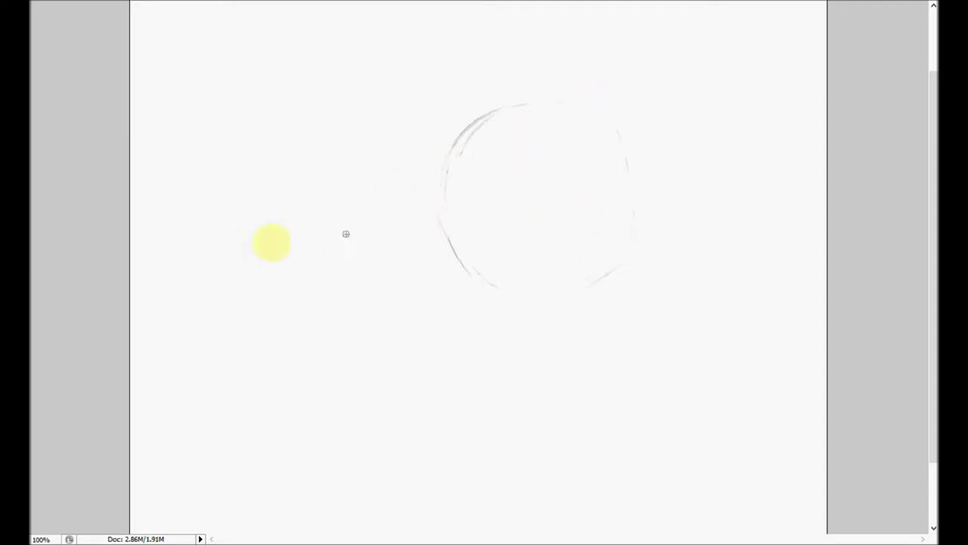
Add crossing guide lines at the front of the head circle and block in a long tapered snout extending forward from it.
drag(405, 224, 470, 214)
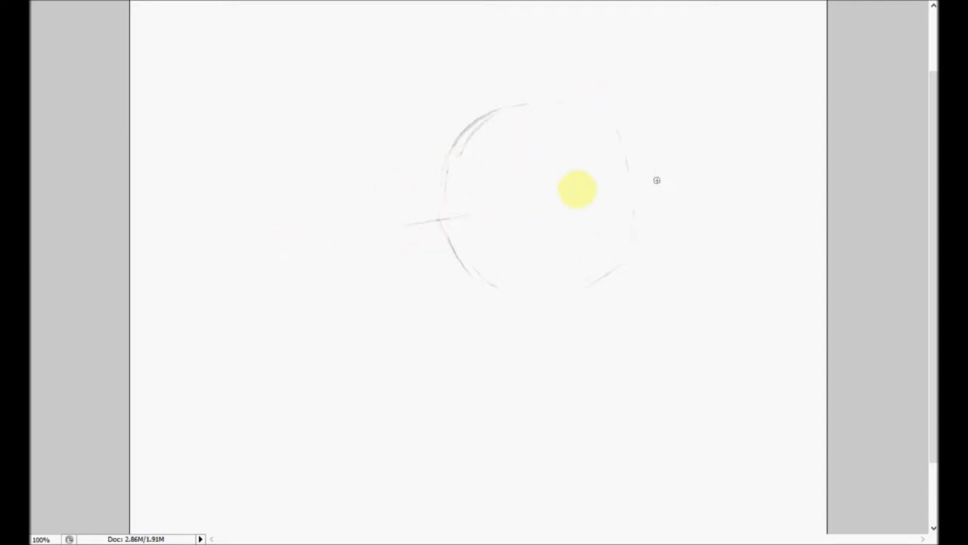
drag(473, 155, 503, 302)
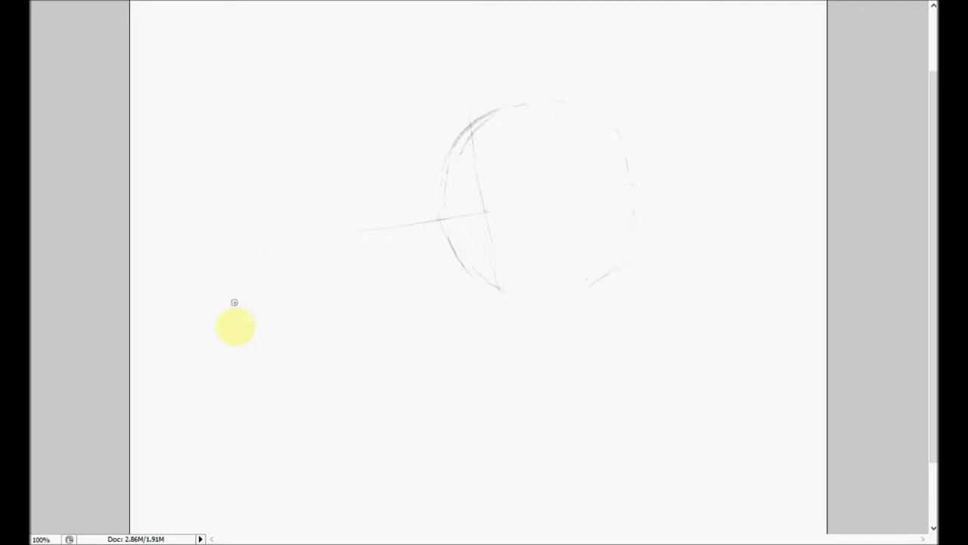
drag(256, 227, 266, 278)
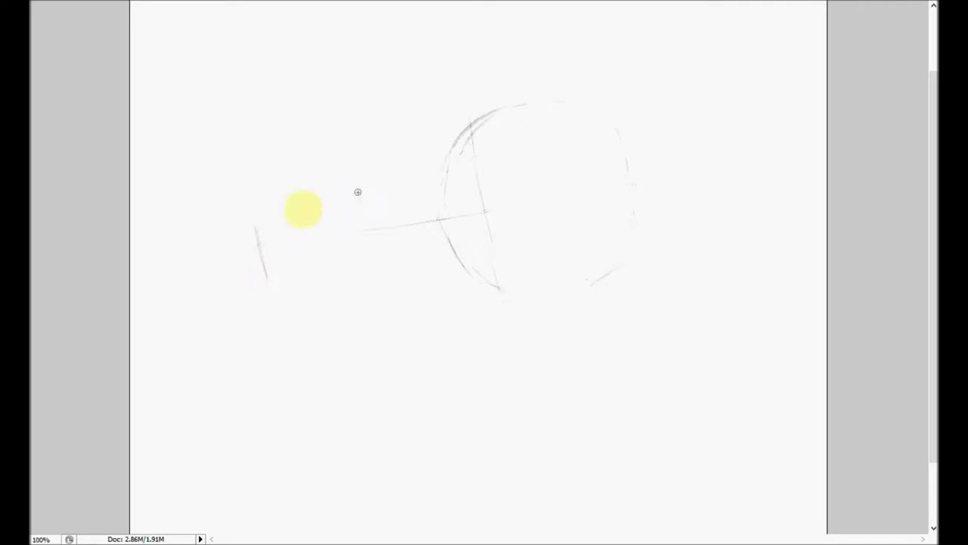
drag(327, 199, 347, 196)
drag(287, 286, 498, 287)
drag(326, 285, 498, 285)
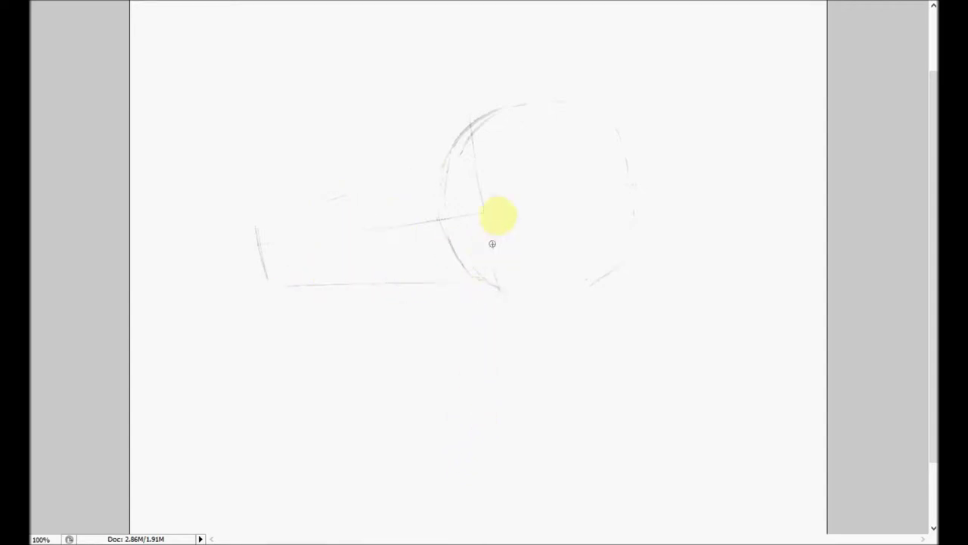
mouse_move(278, 213)
mouse_down()
mouse_move(430, 156)
mouse_move(456, 156)
mouse_up()
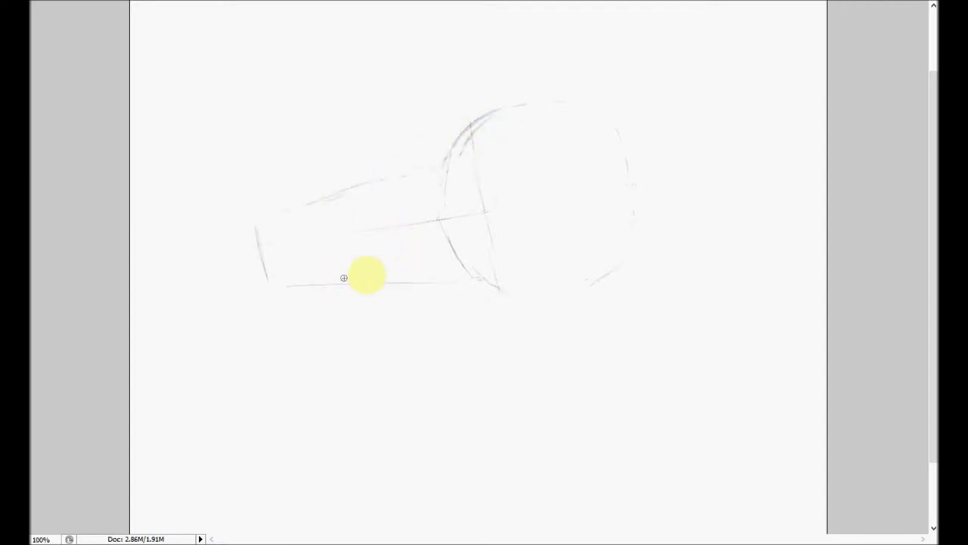
Close the circle's underside, mark the neck joint with a small circle behind the head, and sketch a long S-curved neck line down from it.
drag(500, 287, 532, 291)
mouse_move(637, 193)
mouse_down()
mouse_move(629, 198)
mouse_move(642, 195)
mouse_up()
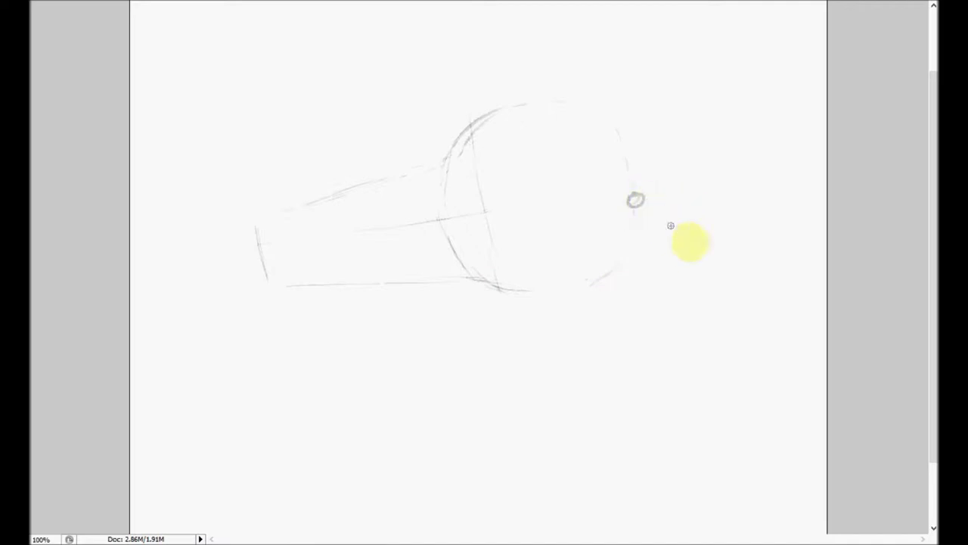
drag(678, 374, 653, 496)
drag(675, 401, 659, 491)
mouse_move(683, 372)
mouse_down()
mouse_move(668, 422)
mouse_move(700, 327)
mouse_up()
mouse_move(662, 201)
mouse_down()
mouse_move(694, 262)
mouse_move(684, 371)
mouse_up()
mouse_move(647, 196)
mouse_down()
mouse_move(702, 247)
mouse_move(692, 290)
mouse_move(652, 195)
mouse_up()
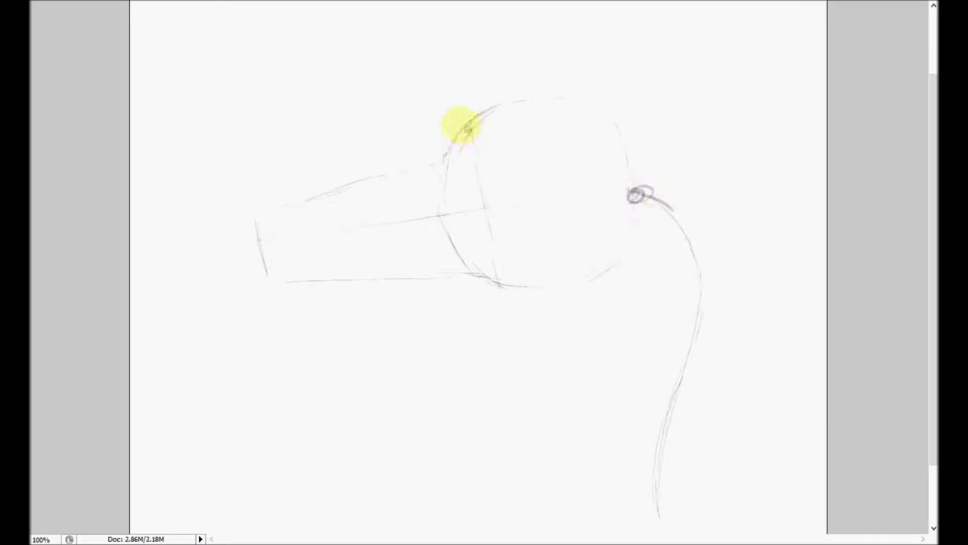
Reinforce the head circle's edges and outline the upper profile with nostril bump, sloping snout bridge and rounded brow ridge.
drag(452, 142, 445, 160)
mouse_move(514, 295)
mouse_down()
mouse_move(597, 264)
mouse_move(635, 204)
mouse_up()
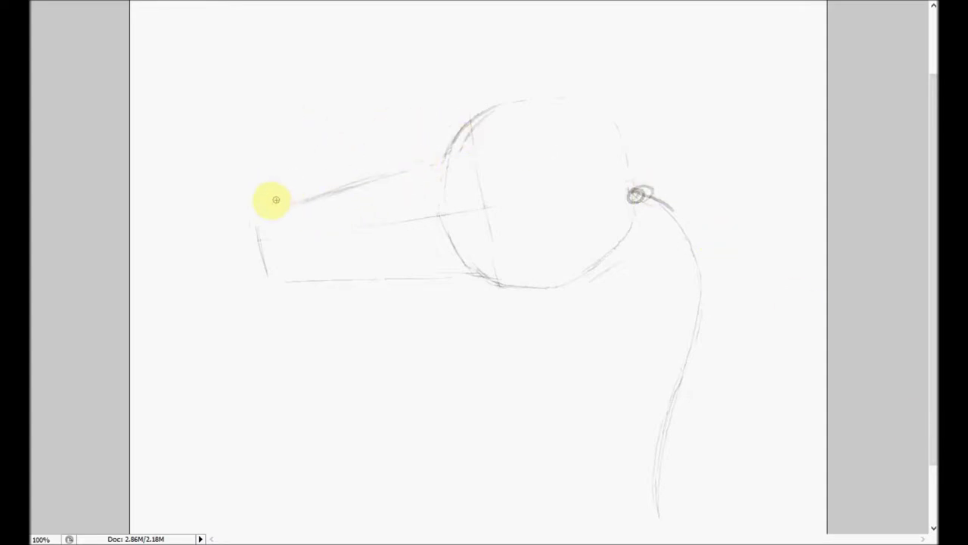
drag(252, 229, 275, 204)
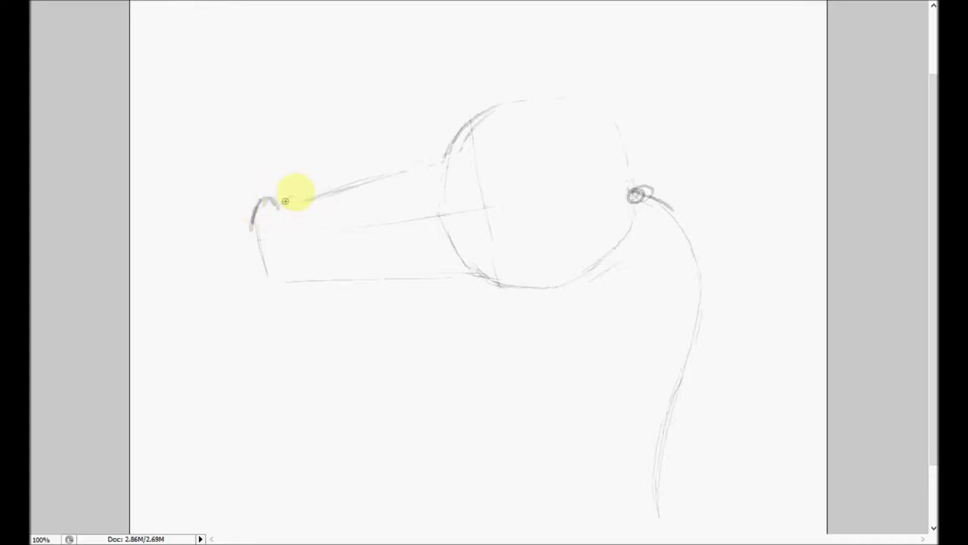
drag(292, 205, 335, 189)
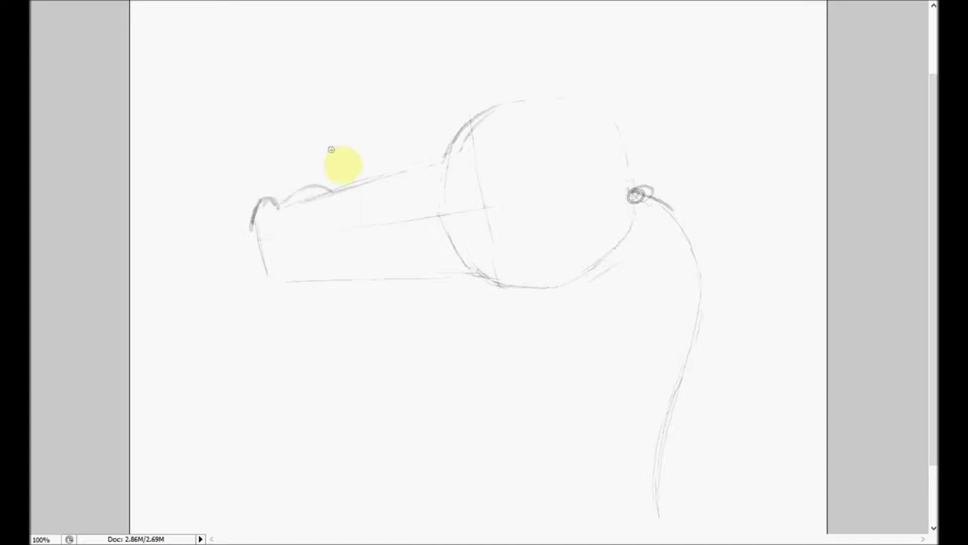
mouse_move(339, 183)
mouse_down()
mouse_move(333, 188)
mouse_move(402, 162)
mouse_up()
mouse_move(350, 184)
mouse_down()
mouse_move(436, 161)
mouse_move(447, 141)
mouse_move(431, 146)
mouse_move(479, 115)
mouse_up()
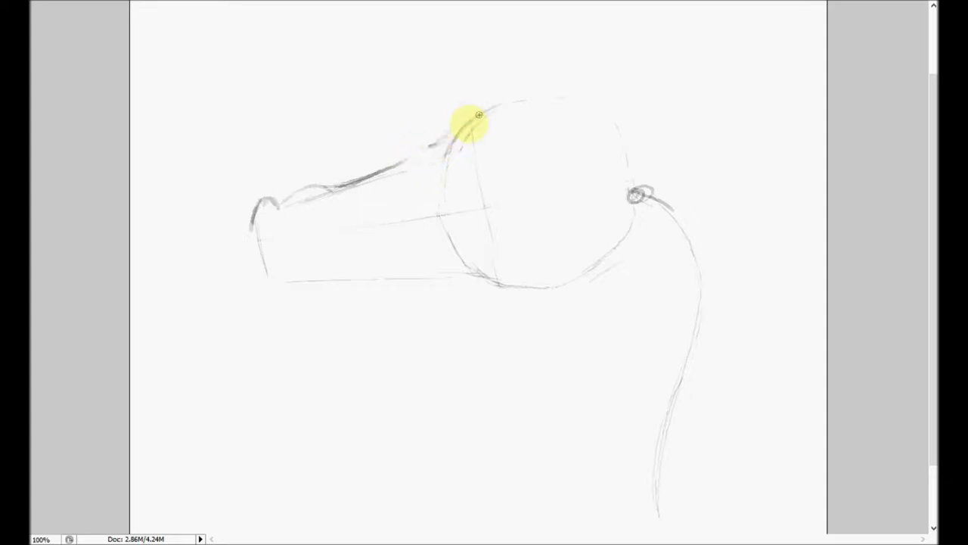
mouse_move(460, 120)
mouse_down()
mouse_move(526, 108)
mouse_move(458, 122)
mouse_move(518, 112)
mouse_up()
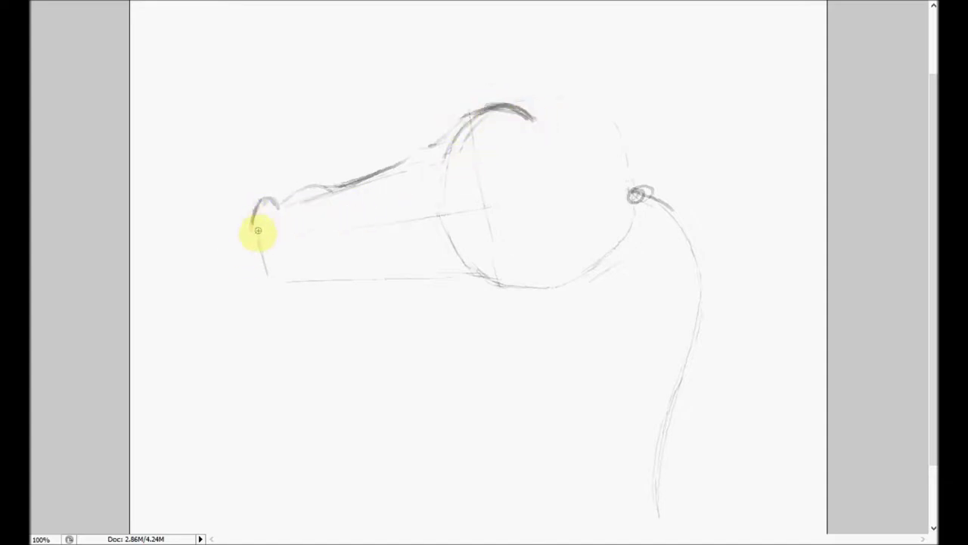
Draw the wavy mouth line from the snout tip back into the head circle, ending in an upturned corner.
drag(270, 238, 281, 239)
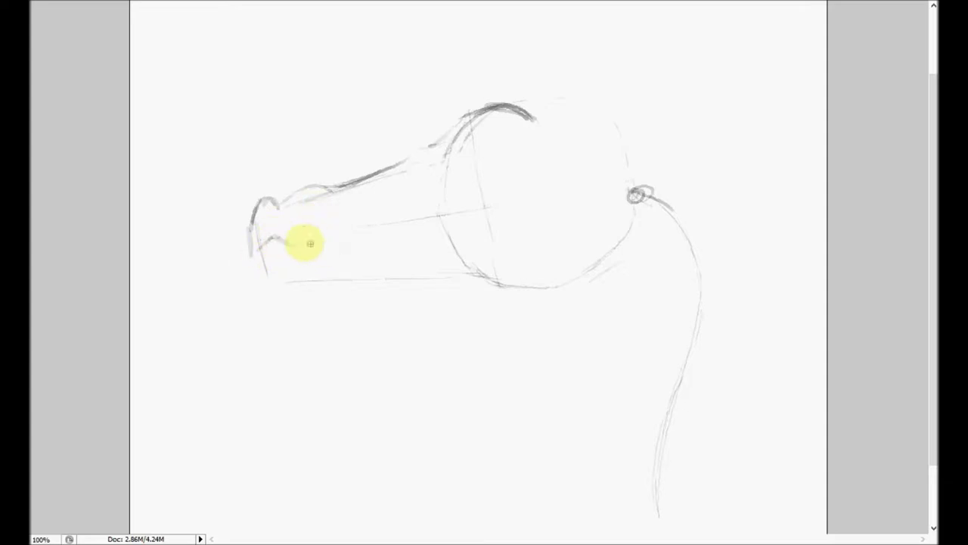
mouse_move(315, 235)
mouse_down()
mouse_move(344, 228)
mouse_move(323, 231)
mouse_move(431, 237)
mouse_up()
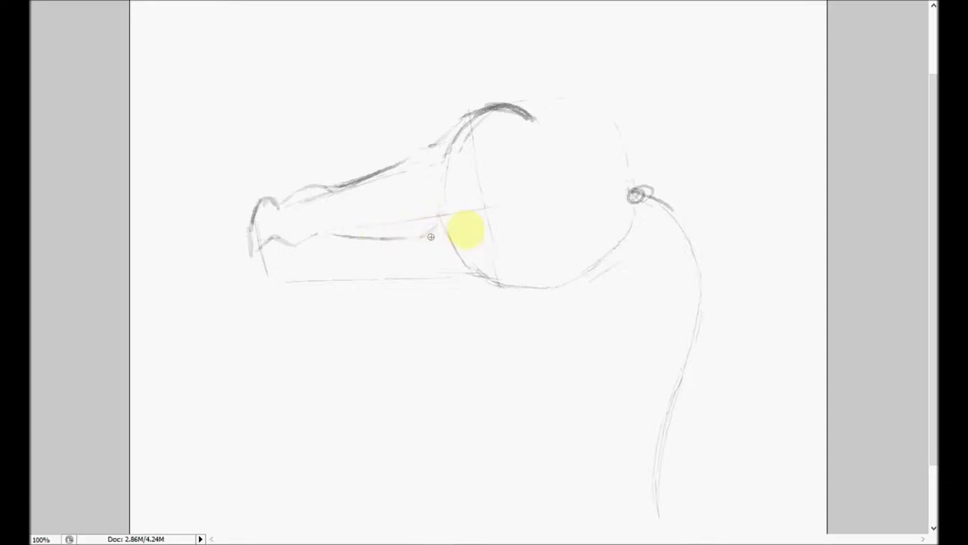
mouse_move(423, 238)
mouse_down()
mouse_move(528, 228)
mouse_move(495, 224)
mouse_move(535, 204)
mouse_move(526, 199)
mouse_move(521, 218)
mouse_move(534, 188)
mouse_move(540, 205)
mouse_move(482, 248)
mouse_move(539, 204)
mouse_up()
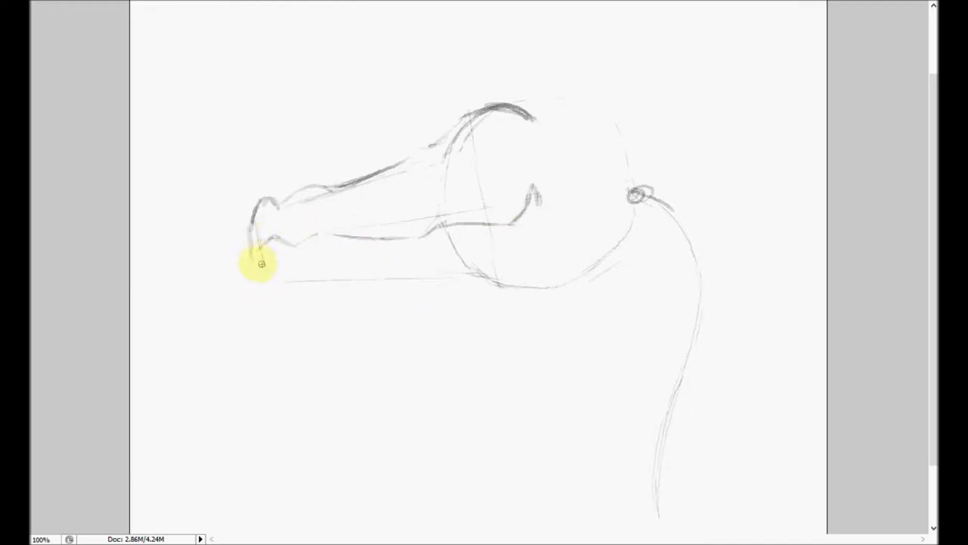
Outline the lower jaw with a curved chin and small spikes along its underside, and continue up the cheek with jagged spikes.
drag(272, 277, 290, 284)
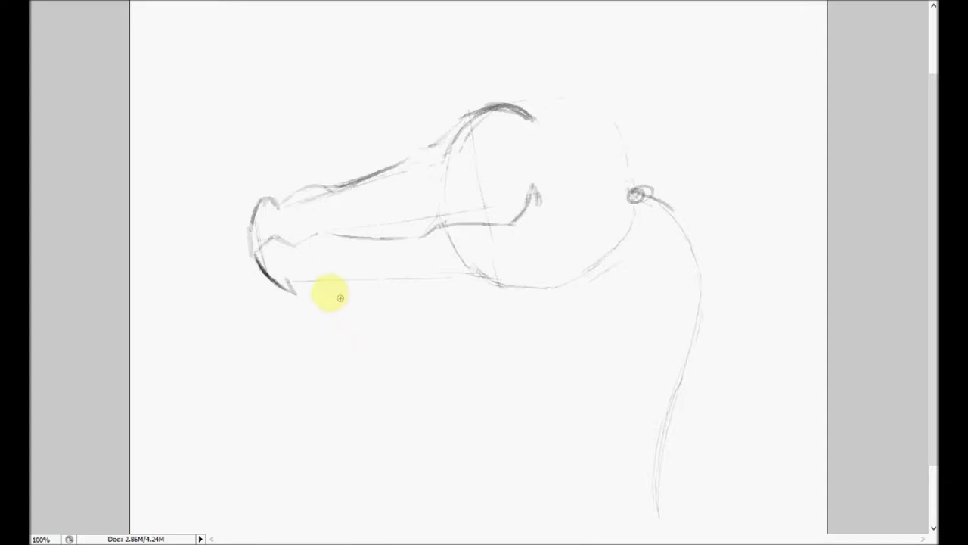
mouse_move(293, 286)
mouse_down()
mouse_move(347, 305)
mouse_move(332, 290)
mouse_move(354, 305)
mouse_move(346, 289)
mouse_move(361, 301)
mouse_move(351, 298)
mouse_move(382, 295)
mouse_move(348, 287)
mouse_move(447, 287)
mouse_move(429, 278)
mouse_move(457, 286)
mouse_move(406, 288)
mouse_move(456, 287)
mouse_move(429, 289)
mouse_move(412, 275)
mouse_move(445, 243)
mouse_move(440, 285)
mouse_move(452, 279)
mouse_move(442, 276)
mouse_move(510, 302)
mouse_up()
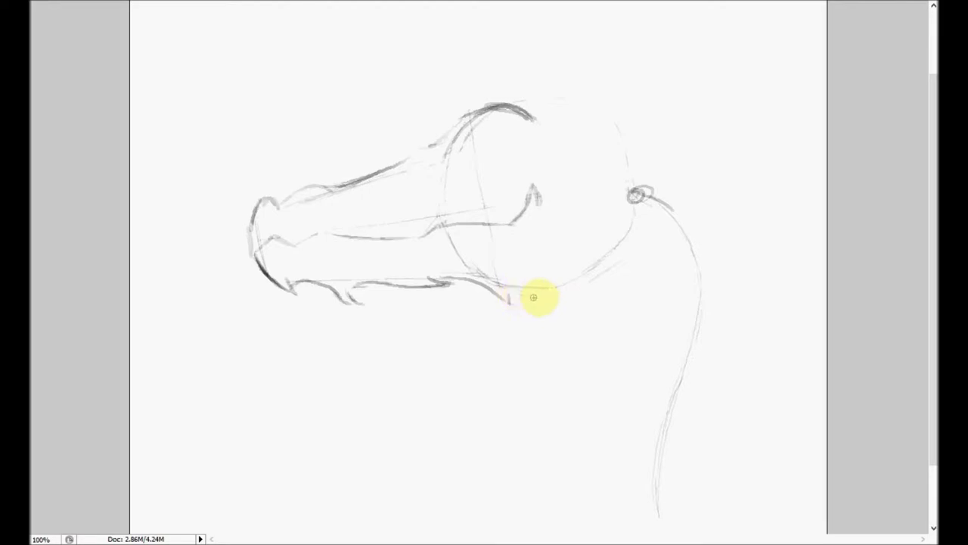
mouse_move(528, 293)
mouse_down()
mouse_move(562, 276)
mouse_move(572, 263)
mouse_move(552, 269)
mouse_move(575, 256)
mouse_up()
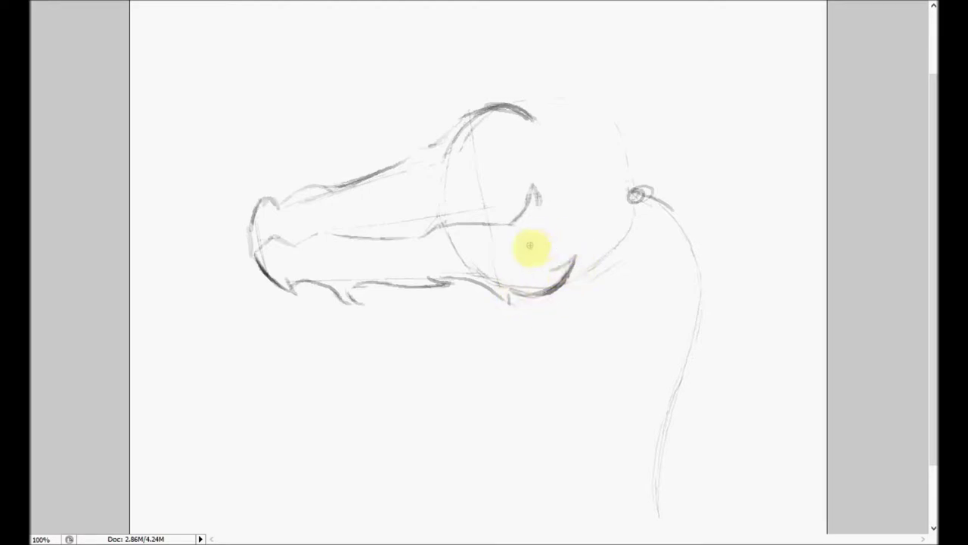
mouse_move(571, 231)
mouse_down()
mouse_move(559, 259)
mouse_move(574, 219)
mouse_move(559, 232)
mouse_move(579, 220)
mouse_move(578, 234)
mouse_move(554, 201)
mouse_move(563, 217)
mouse_move(565, 179)
mouse_up()
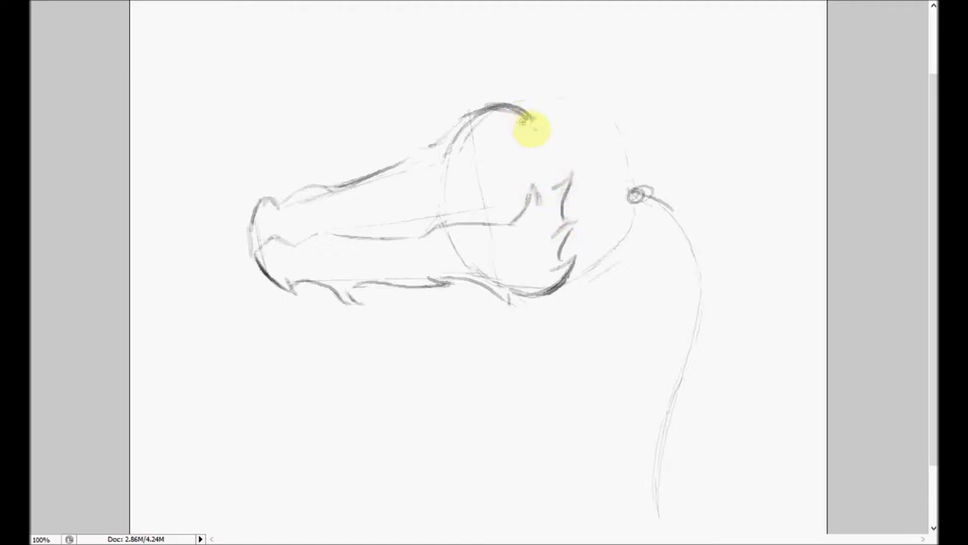
Draw a curved cheekbone line above the mouth corner and extend the cheek spikes upward behind it.
right_click(539, 87)
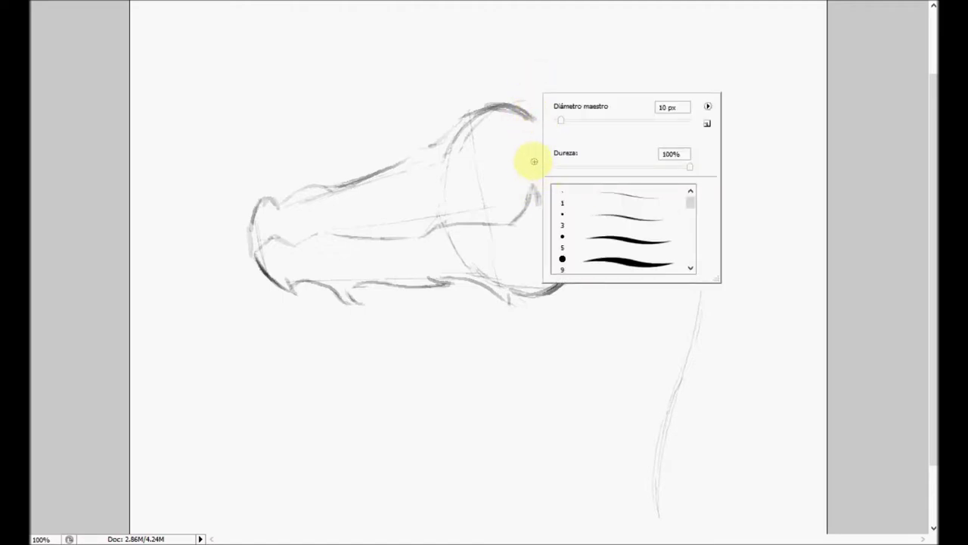
click(537, 167)
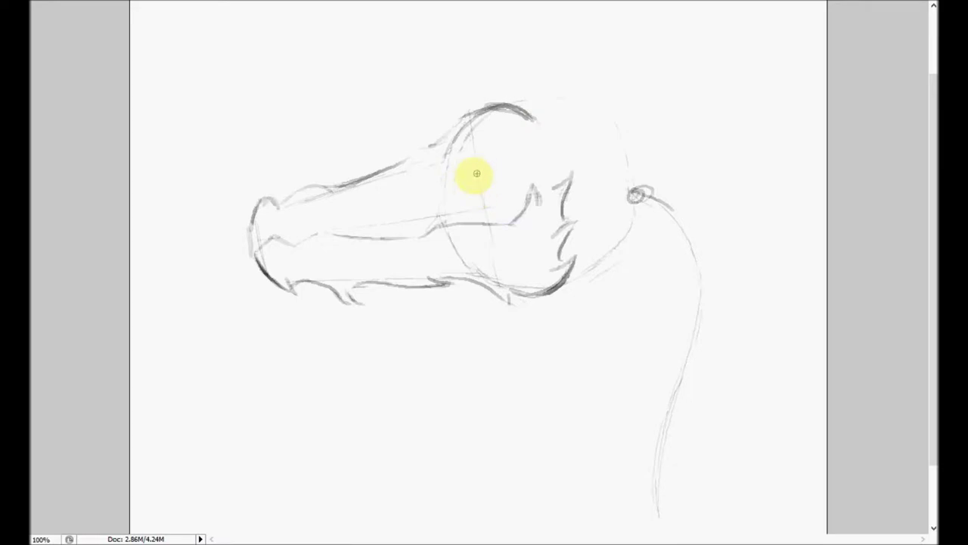
mouse_move(491, 164)
mouse_down()
mouse_move(471, 178)
mouse_move(537, 160)
mouse_up()
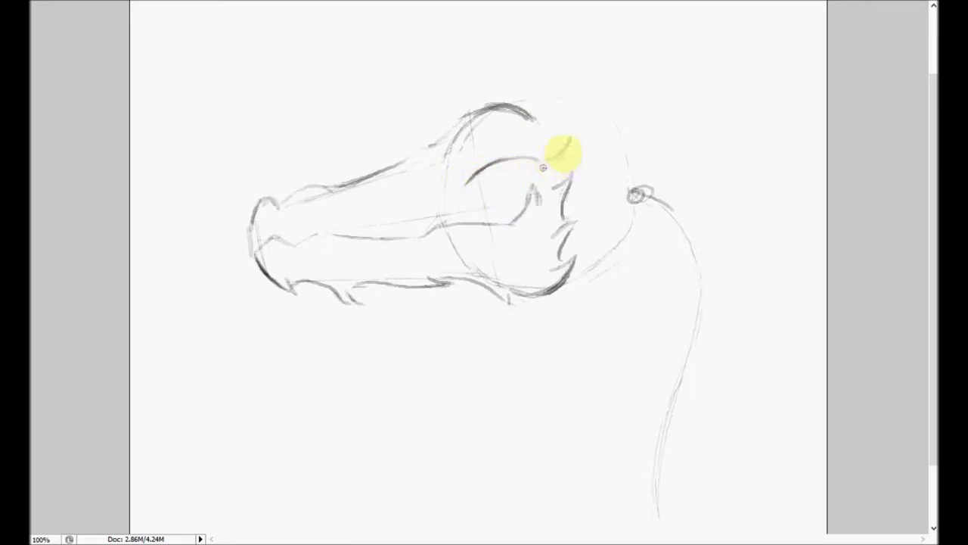
drag(555, 162, 568, 162)
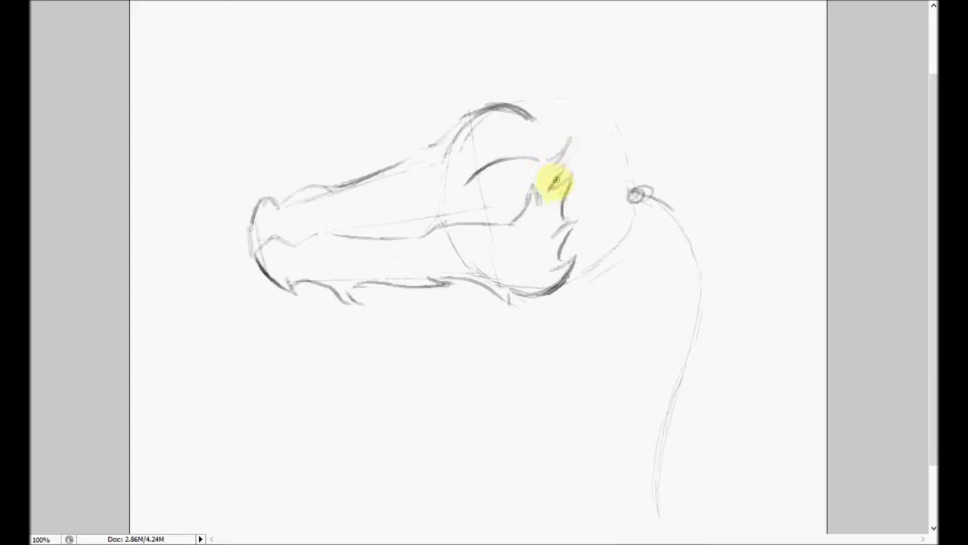
mouse_move(464, 189)
mouse_down()
mouse_move(484, 170)
mouse_move(525, 158)
mouse_up()
Draw the slanted eye with its pupil, the nostril and the snout creases, and darken the brow ridge.
drag(458, 190, 352, 210)
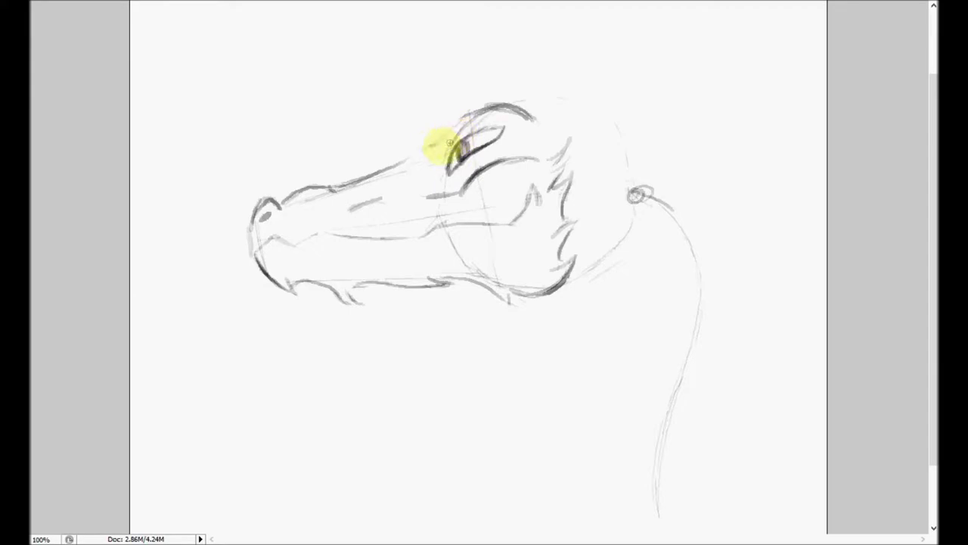
drag(456, 133, 501, 136)
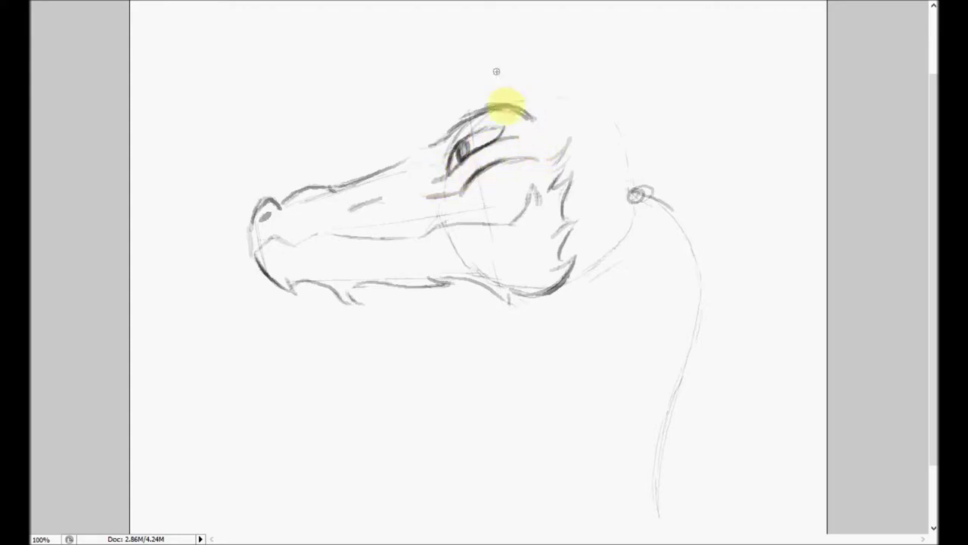
mouse_move(447, 128)
mouse_down()
mouse_move(516, 109)
mouse_move(489, 108)
mouse_move(536, 115)
mouse_up()
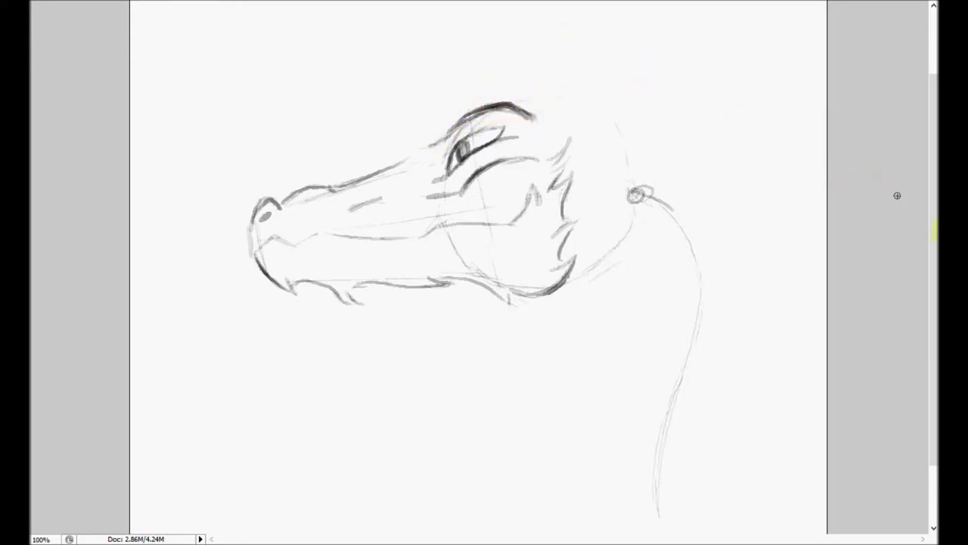
Sketch two lines sweeping up and back from above the brow as the start of a horn.
drag(931, 261, 930, 205)
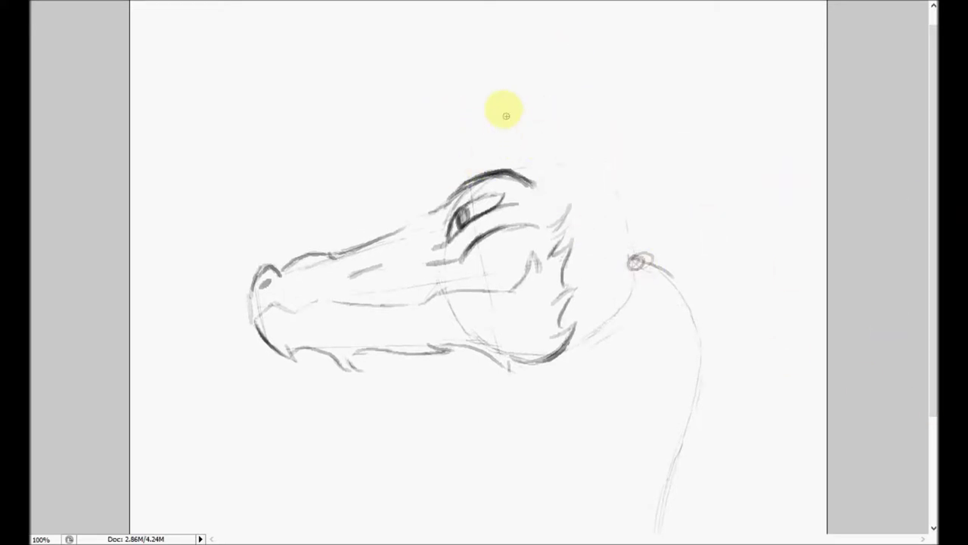
drag(574, 86, 556, 115)
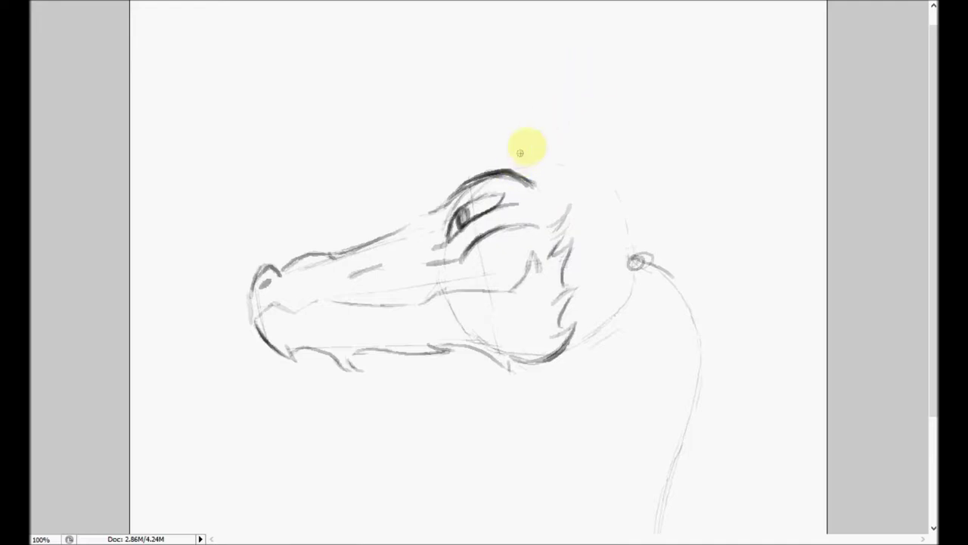
click(603, 29)
drag(492, 111, 467, 160)
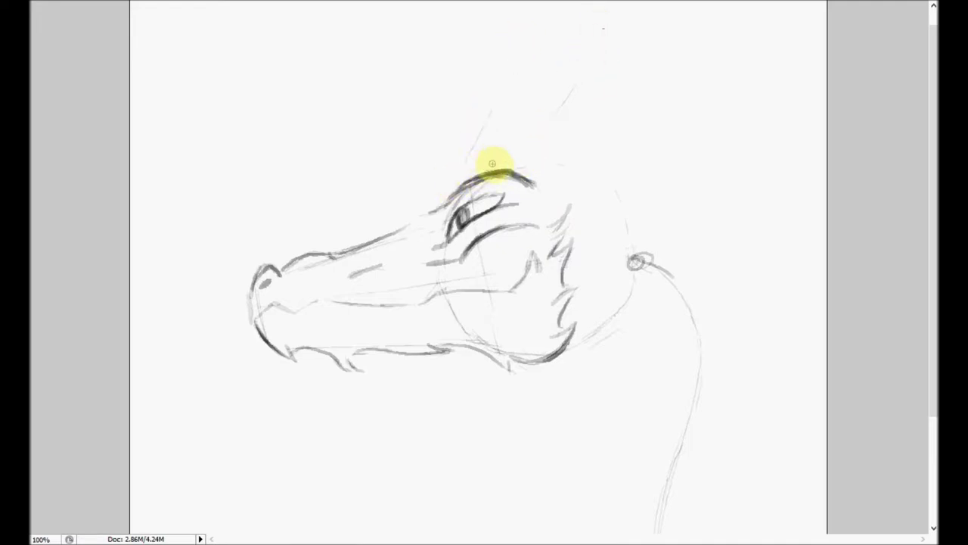
drag(544, 127, 520, 155)
drag(602, 30, 520, 155)
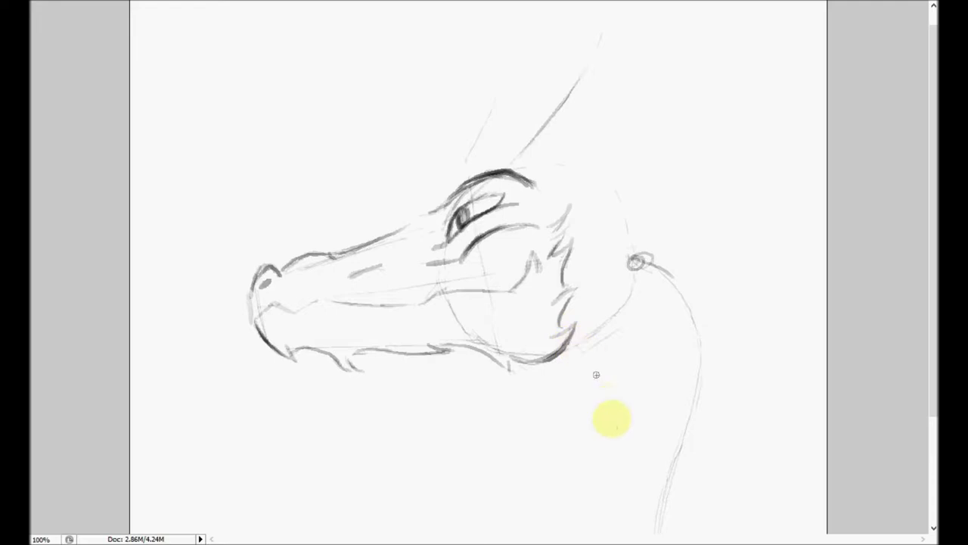
Sketch light guide strokes below the jaw and behind the cheek for the side spikes.
drag(595, 389, 616, 454)
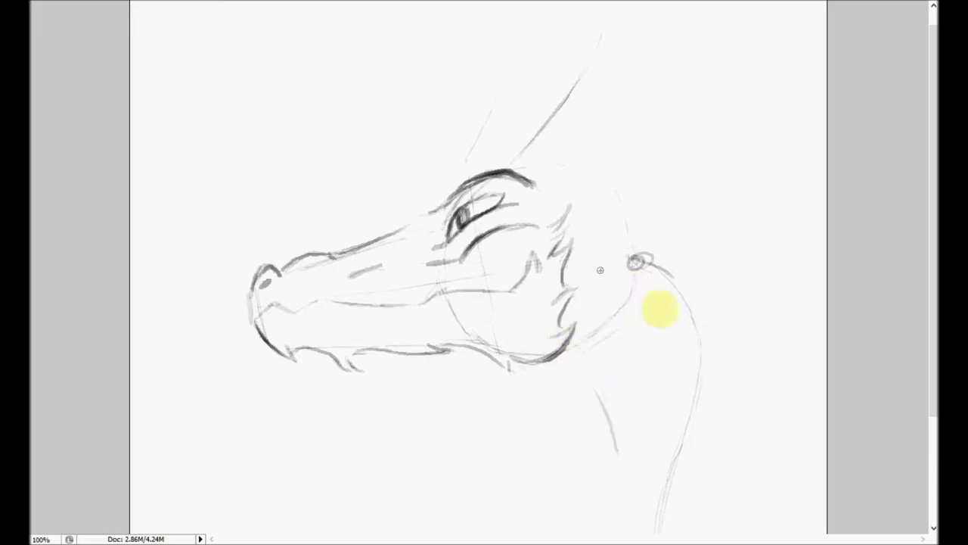
drag(579, 265, 639, 244)
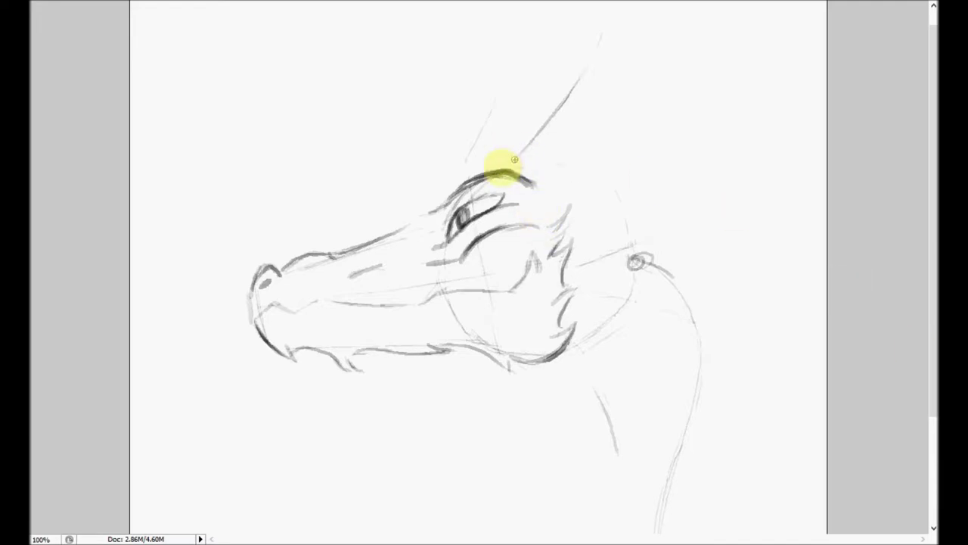
Draw the near horn's base behind the brow and its front and back edges up to a sharp tip.
drag(460, 186, 532, 182)
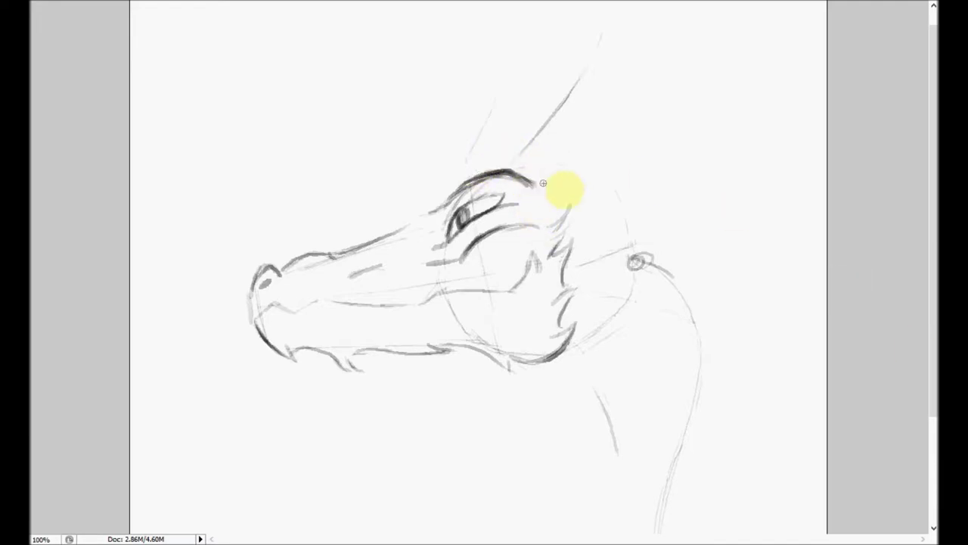
drag(571, 203, 560, 215)
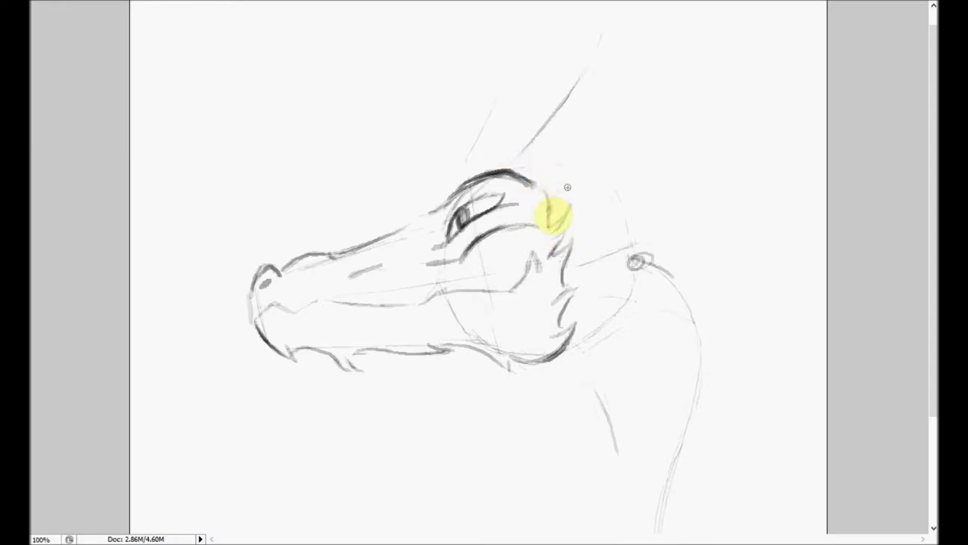
mouse_move(554, 209)
mouse_down()
mouse_move(585, 159)
mouse_move(578, 130)
mouse_move(599, 31)
mouse_up()
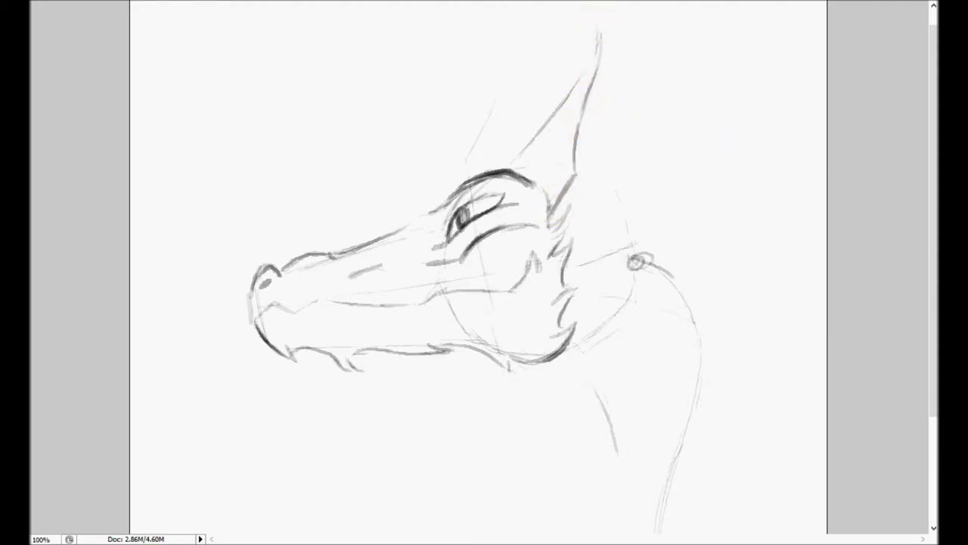
drag(934, 127, 934, 113)
mouse_move(568, 58)
mouse_down()
mouse_move(602, 55)
mouse_move(516, 165)
mouse_move(530, 155)
mouse_move(507, 169)
mouse_move(547, 143)
mouse_move(514, 163)
mouse_move(584, 71)
mouse_move(573, 91)
mouse_move(598, 23)
mouse_move(592, 95)
mouse_up()
Outline the far horn from its pointed tip down to the forehead, and extend the brow ridge down to the near horn's base.
mouse_move(568, 127)
mouse_down()
mouse_move(539, 112)
mouse_move(522, 152)
mouse_move(492, 181)
mouse_move(455, 193)
mouse_move(446, 212)
mouse_move(453, 178)
mouse_move(510, 121)
mouse_move(501, 124)
mouse_move(529, 38)
mouse_move(491, 134)
mouse_move(526, 68)
mouse_move(531, 53)
mouse_move(495, 127)
mouse_move(532, 29)
mouse_up()
mouse_move(537, 62)
mouse_down()
mouse_move(527, 145)
mouse_move(531, 115)
mouse_move(517, 148)
mouse_move(539, 60)
mouse_move(448, 183)
mouse_move(445, 219)
mouse_up()
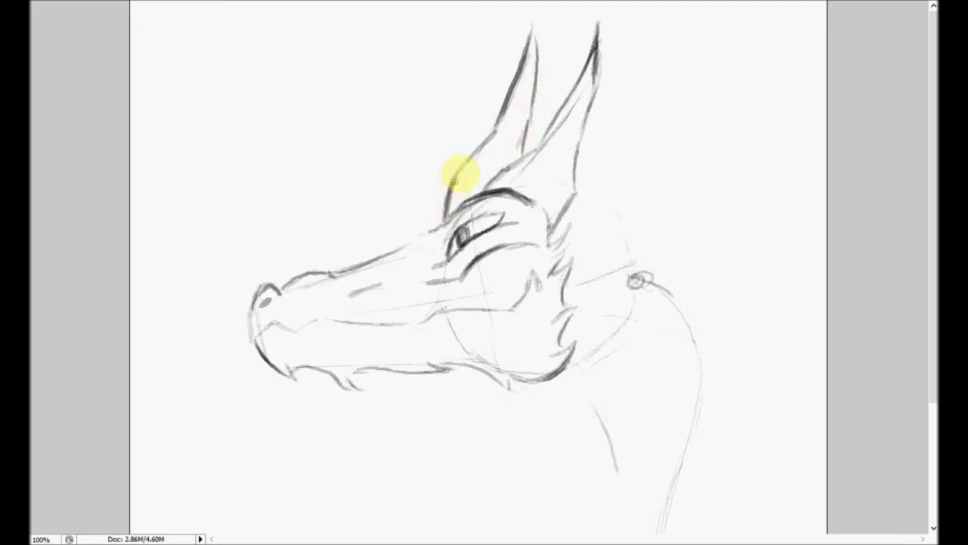
mouse_move(485, 198)
mouse_down()
mouse_move(523, 185)
mouse_move(497, 187)
mouse_move(489, 204)
mouse_move(539, 232)
mouse_move(533, 227)
mouse_move(553, 225)
mouse_move(536, 232)
mouse_move(489, 195)
mouse_move(551, 229)
mouse_up()
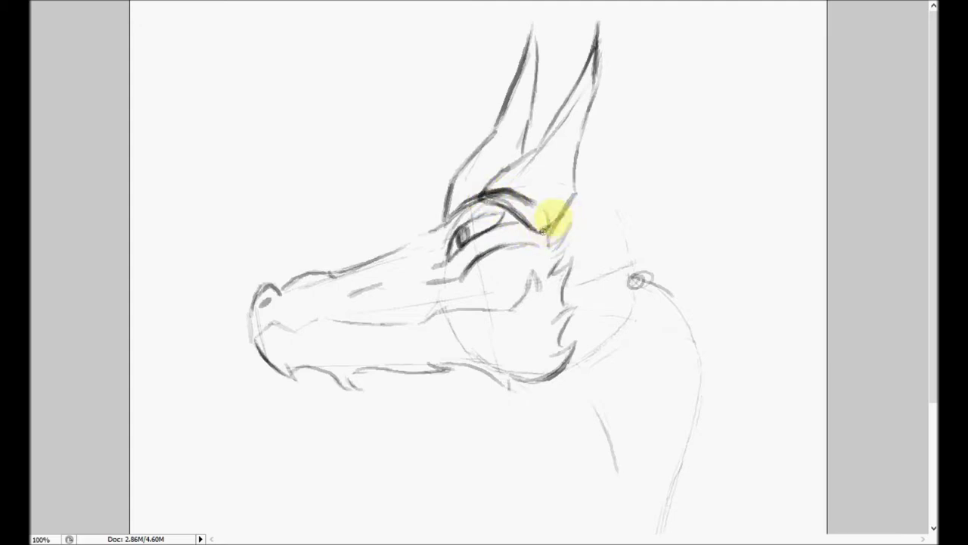
Draw a long pointed spike extending down and back from beneath the jaw corner.
scroll(485, 265, down, 5)
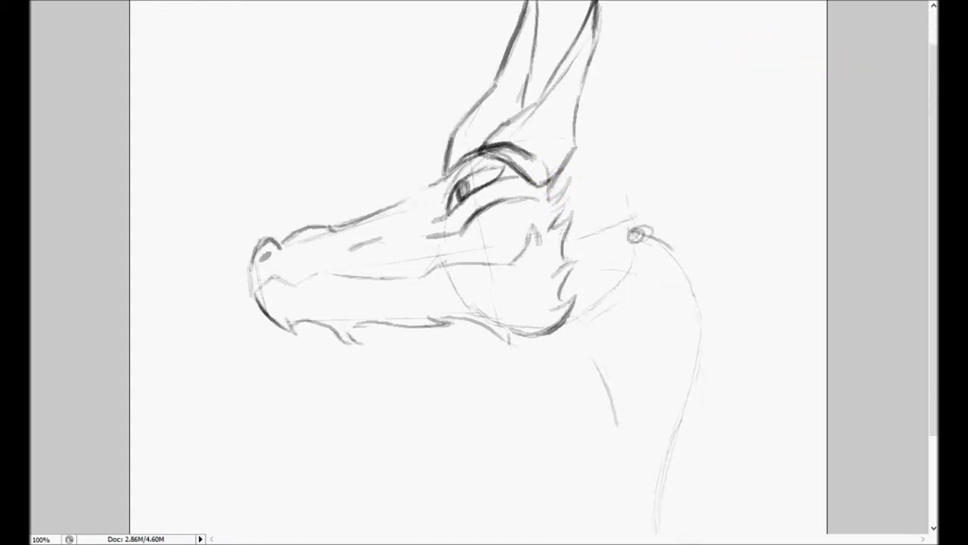
drag(578, 222, 540, 243)
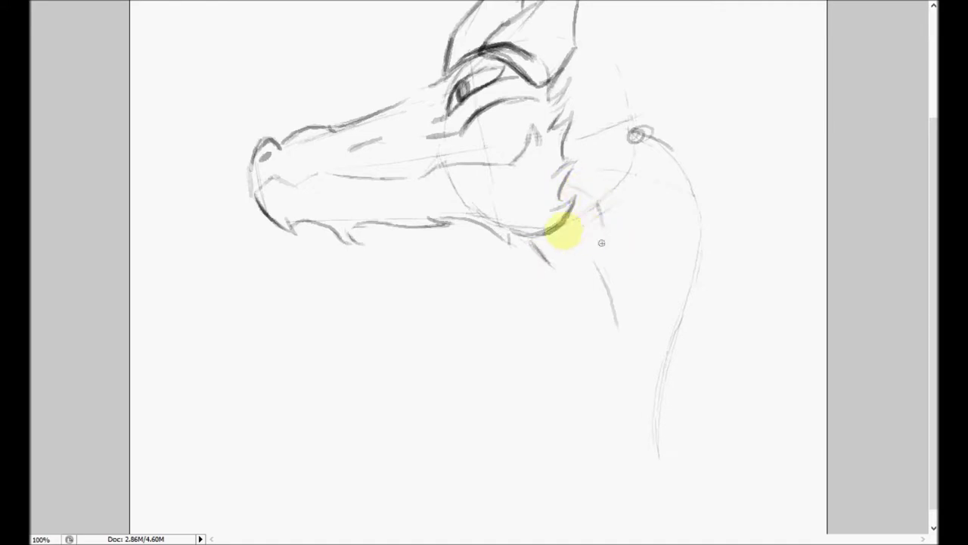
drag(610, 241, 619, 328)
drag(610, 261, 623, 330)
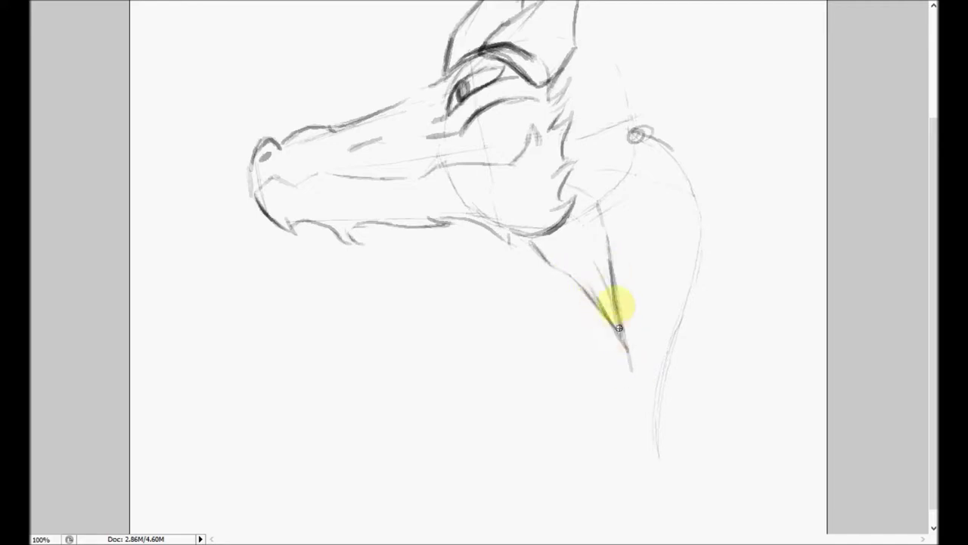
Draw a second long spike behind the cheek, pointing back and slightly down across the neck.
scroll(478, 267, up, 3)
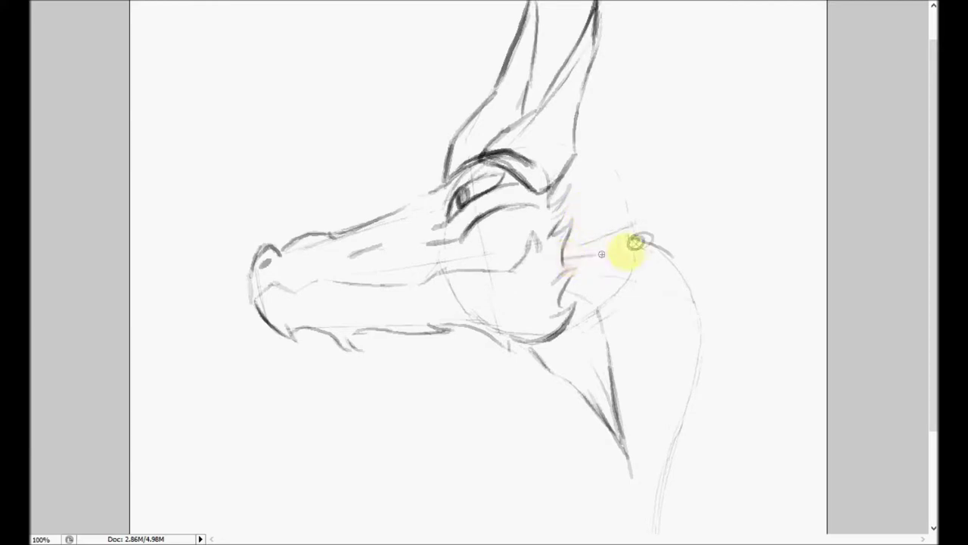
drag(634, 261, 713, 309)
drag(636, 314, 761, 338)
drag(713, 309, 757, 337)
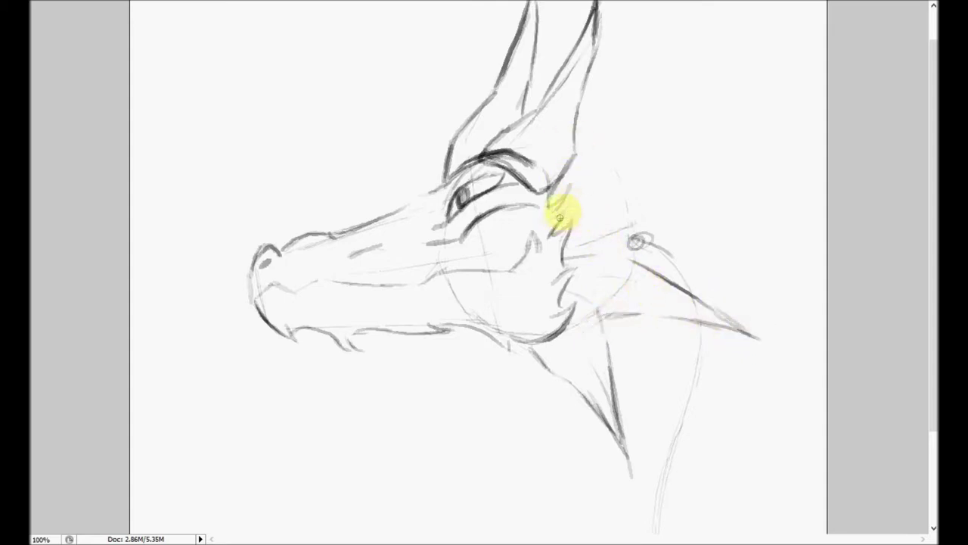
Draw a third spike behind the cheek curving back and upward, and add short crease strokes on the horns and spikes.
mouse_move(639, 185)
mouse_down()
mouse_move(666, 179)
mouse_move(736, 114)
mouse_up()
drag(665, 179, 732, 124)
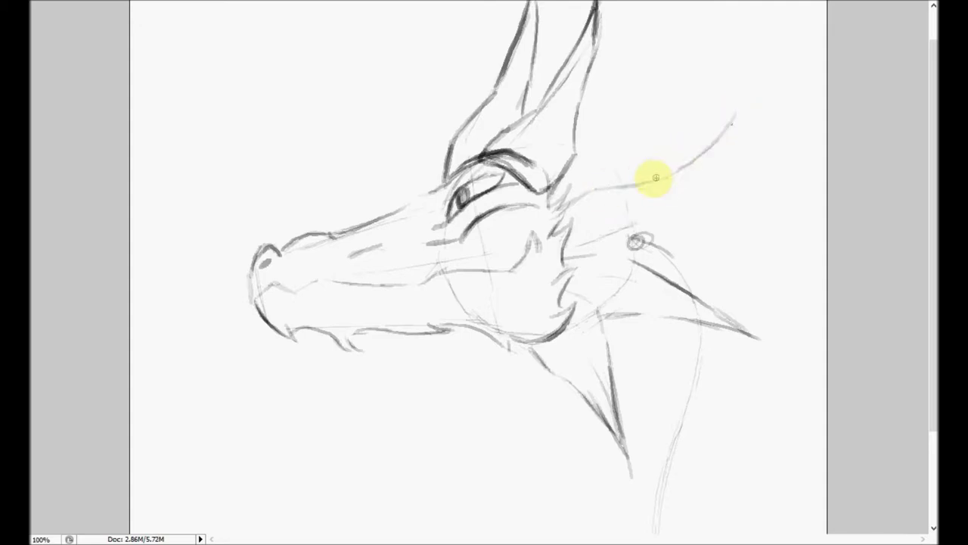
mouse_move(624, 246)
mouse_down()
mouse_move(701, 187)
mouse_move(668, 220)
mouse_move(724, 163)
mouse_move(734, 131)
mouse_move(688, 208)
mouse_up()
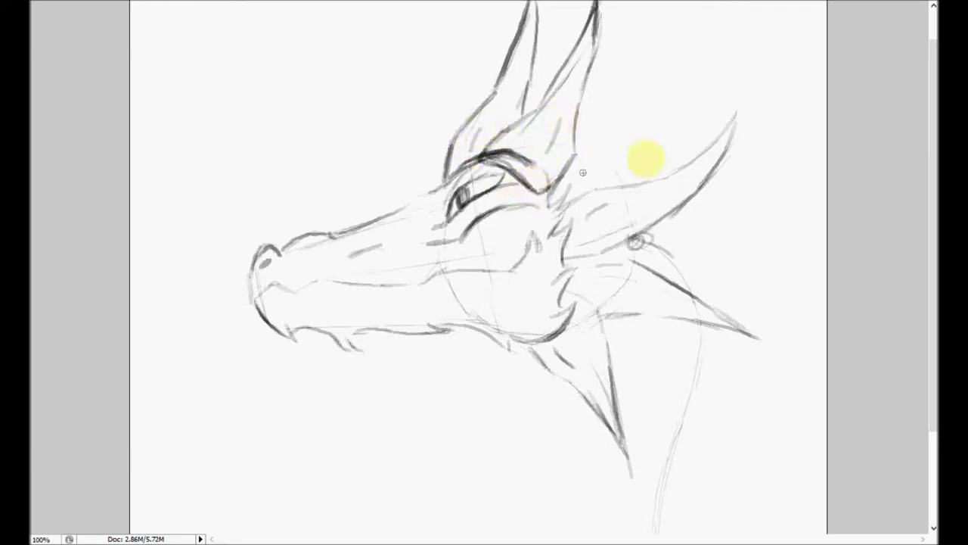
Draw the back of the head from the near horn to the upper spike and the curved back of the neck below it.
scroll(484, 273, down, 2)
scroll(484, 273, down, 2)
scroll(484, 272, up, 3)
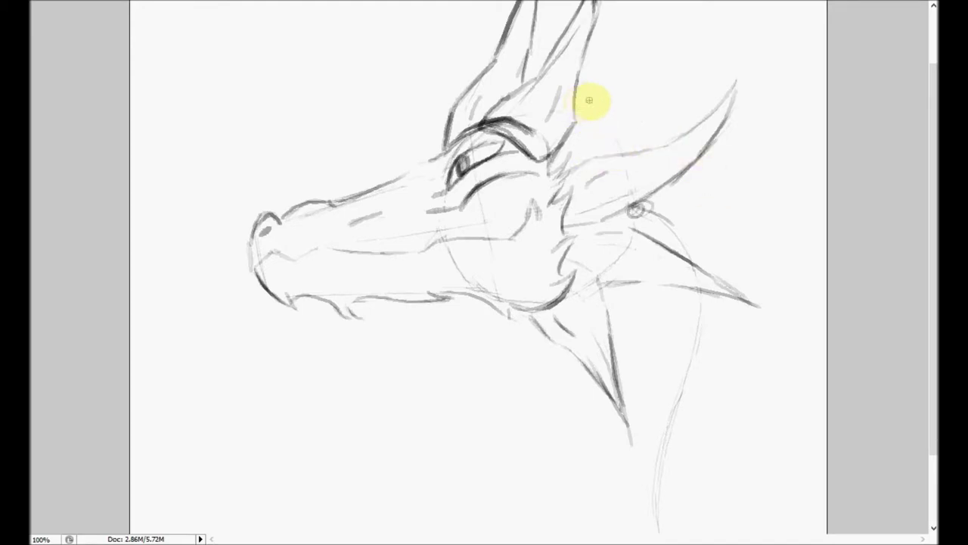
drag(576, 108, 646, 121)
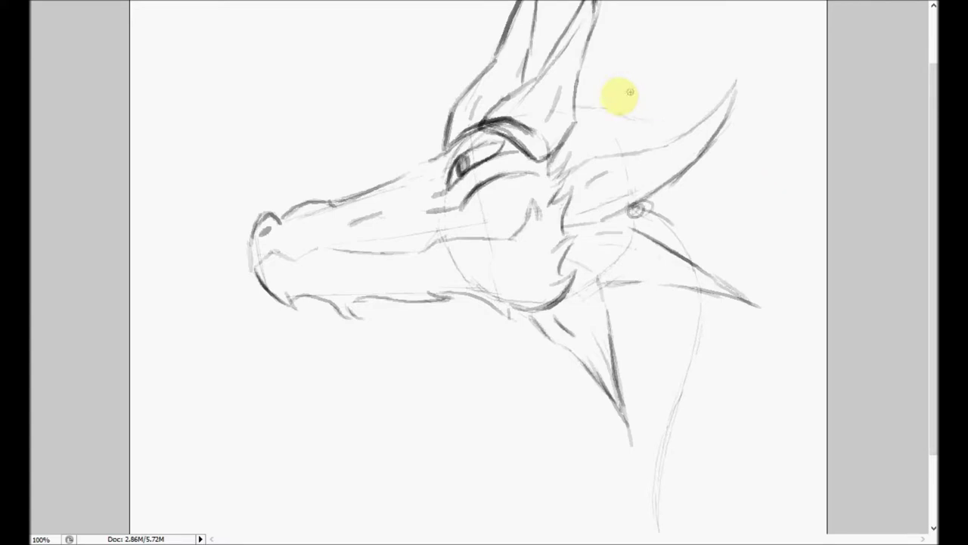
drag(577, 107, 643, 119)
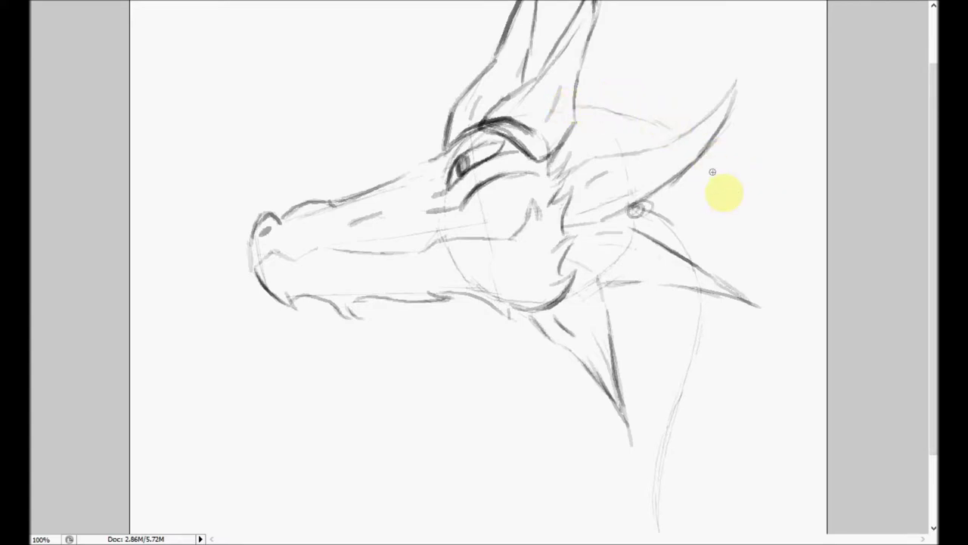
mouse_move(746, 254)
mouse_down()
mouse_move(765, 380)
mouse_move(730, 479)
mouse_move(728, 517)
mouse_up()
scroll(732, 528, down, 1)
drag(750, 282, 740, 385)
drag(724, 188, 751, 301)
scroll(833, 185, down, 2)
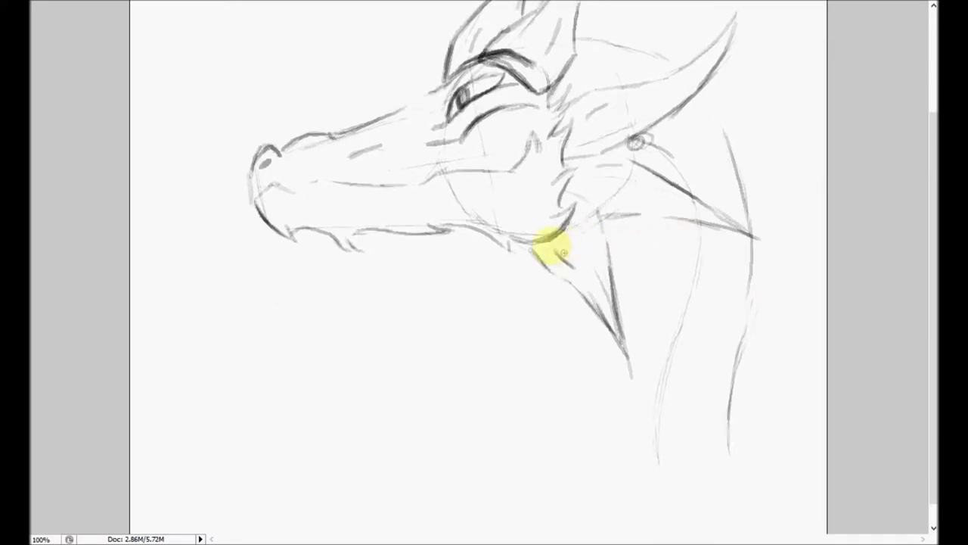
Draw the throat line down from the jaw, an inner neck line behind it, and darken the neck's central guide curve.
mouse_move(560, 259)
mouse_down()
mouse_move(550, 334)
mouse_move(531, 359)
mouse_move(549, 328)
mouse_move(530, 417)
mouse_move(538, 364)
mouse_move(538, 500)
mouse_up()
drag(563, 292, 536, 417)
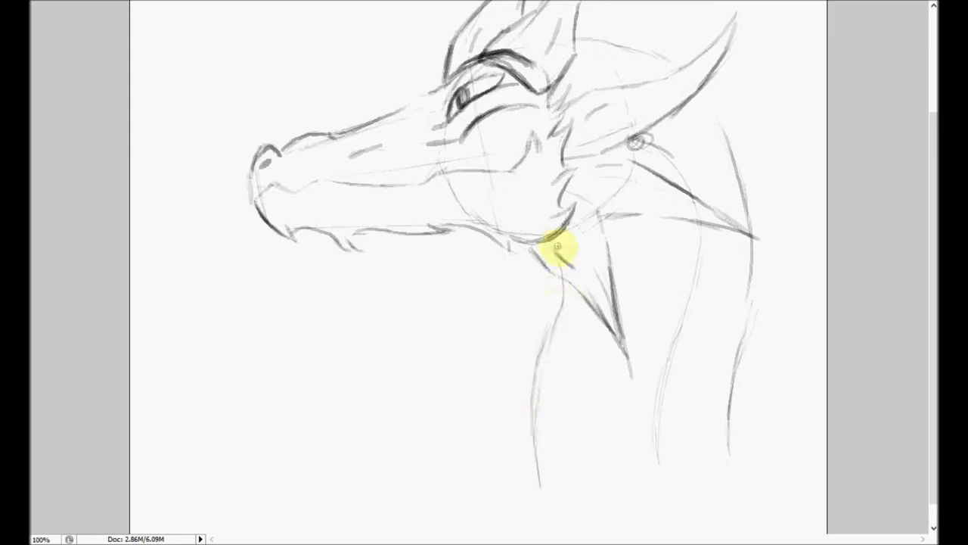
mouse_move(603, 214)
mouse_down()
mouse_move(622, 279)
mouse_move(596, 438)
mouse_move(590, 403)
mouse_move(599, 494)
mouse_up()
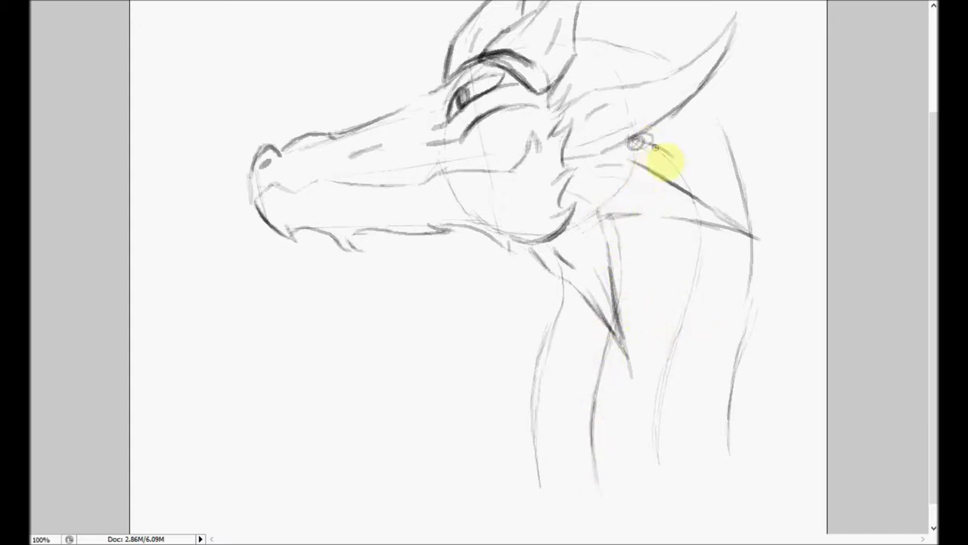
mouse_move(676, 325)
mouse_down()
mouse_move(656, 446)
mouse_move(659, 471)
mouse_up()
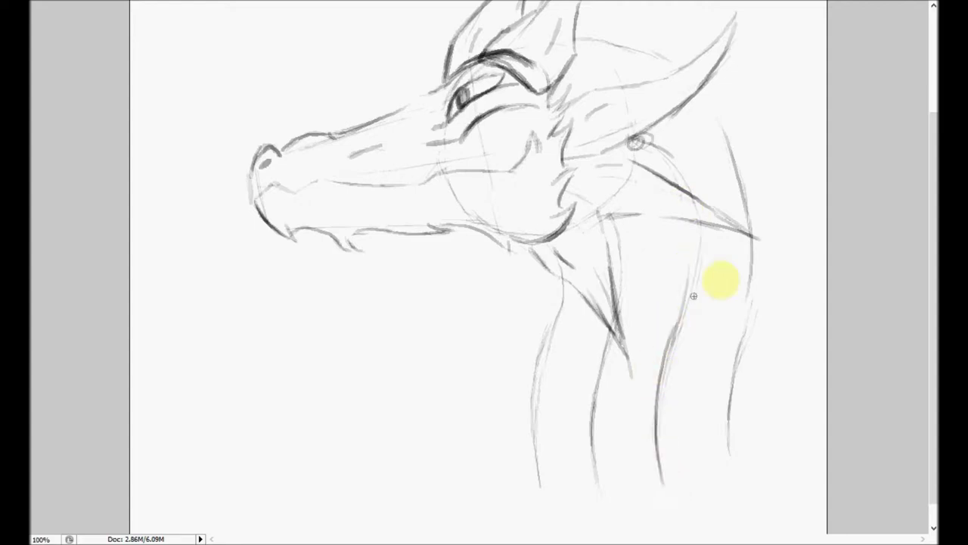
Reinforce the back-of-neck line between the upper and middle spikes.
scroll(696, 290, up, 1)
scroll(479, 267, up, 4)
scroll(478, 267, down, 4)
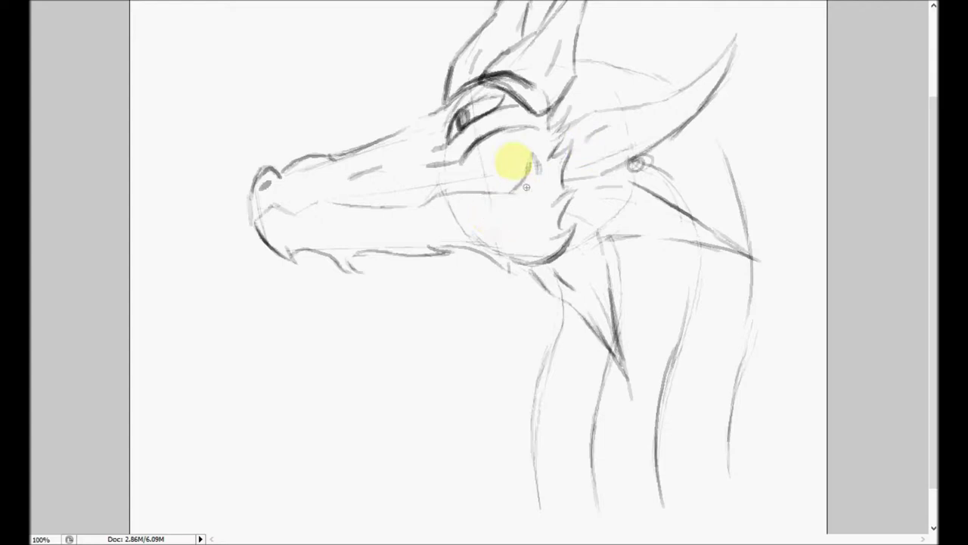
scroll(918, 132, up, 5)
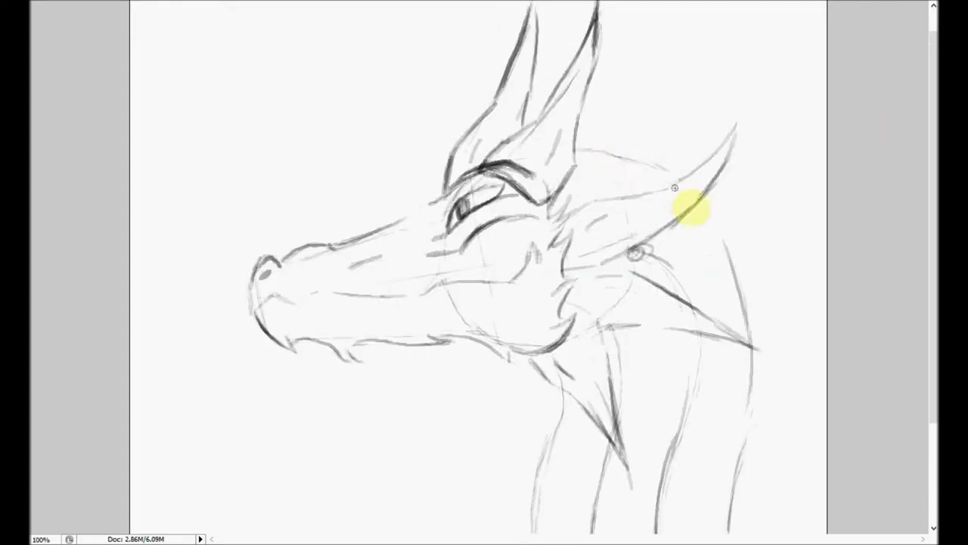
drag(711, 208, 748, 324)
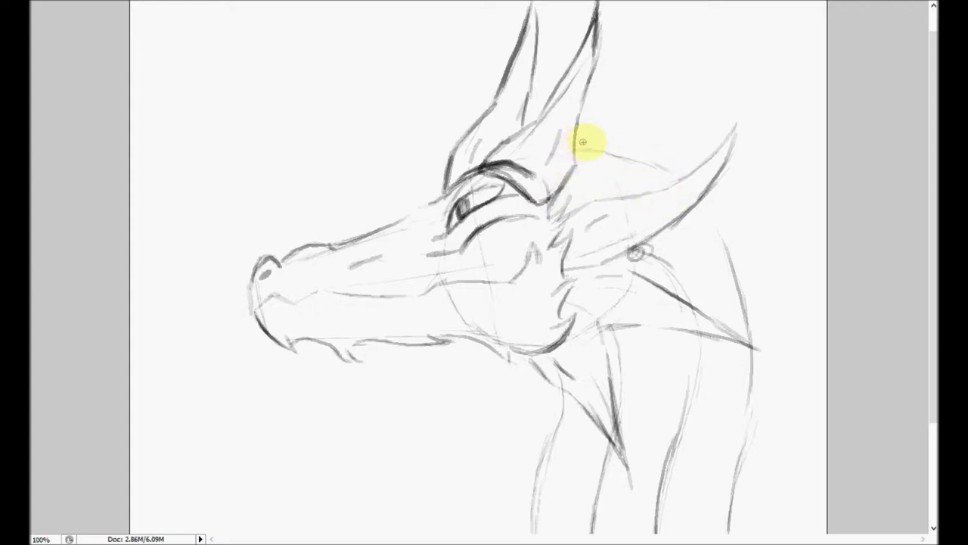
Draw the first row of pointed scales from behind the near horn down the middle of the neck.
scroll(615, 199, down, 1)
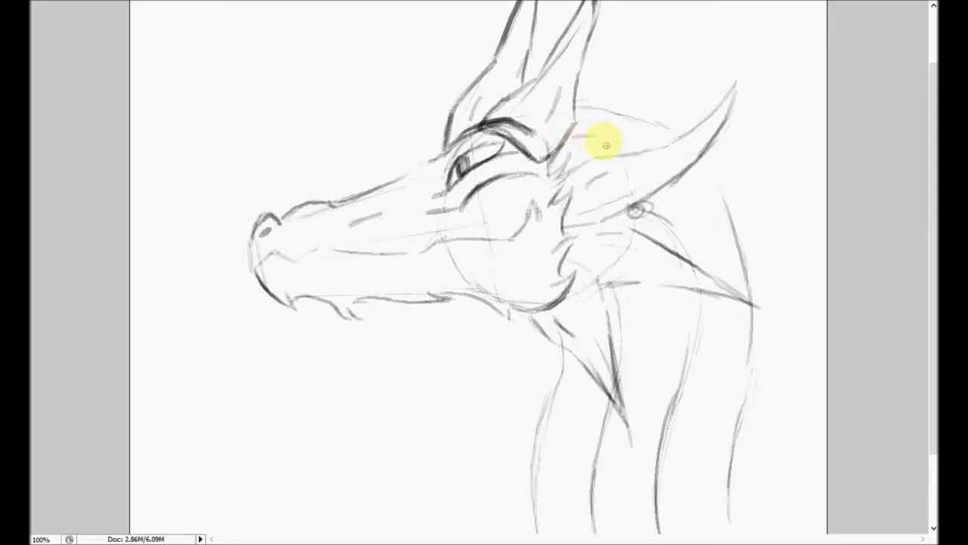
drag(595, 150, 606, 137)
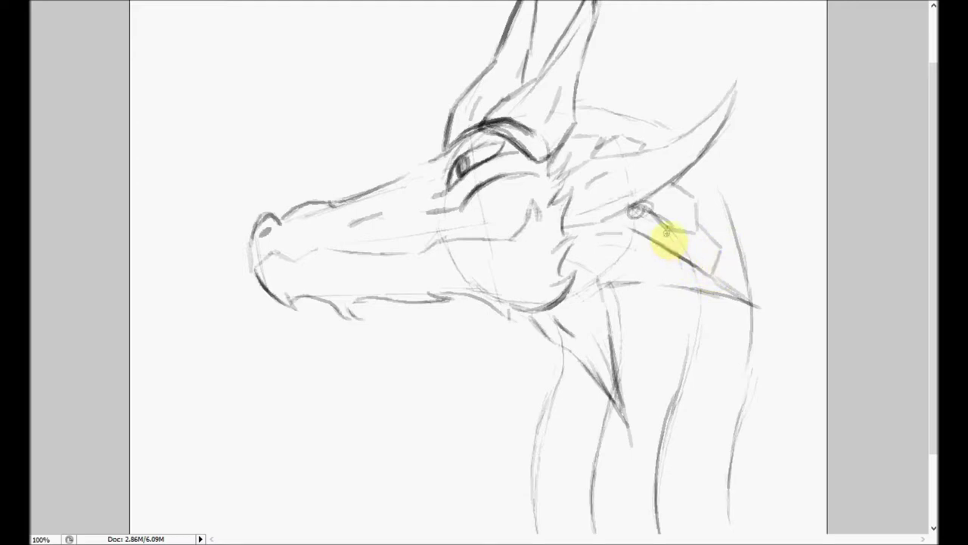
scroll(681, 227, down, 3)
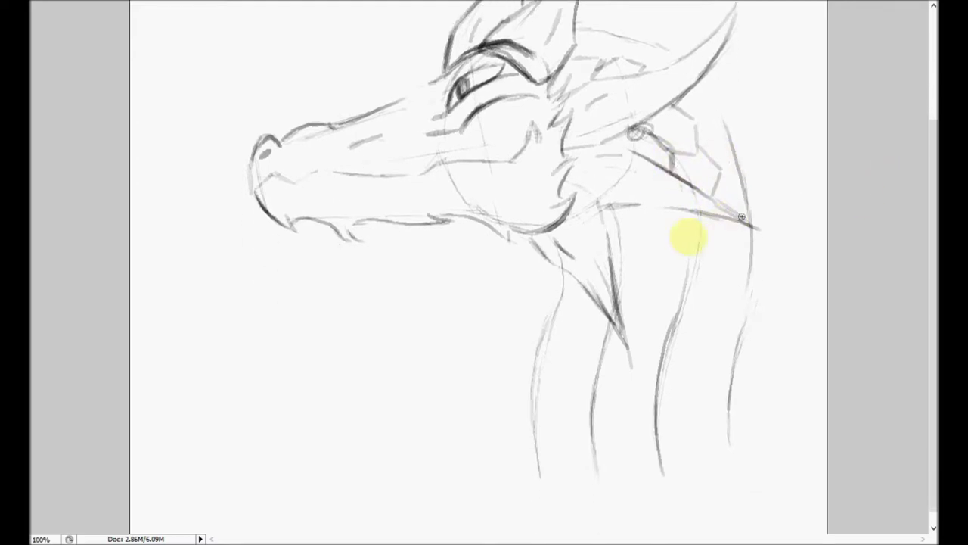
drag(685, 218, 709, 259)
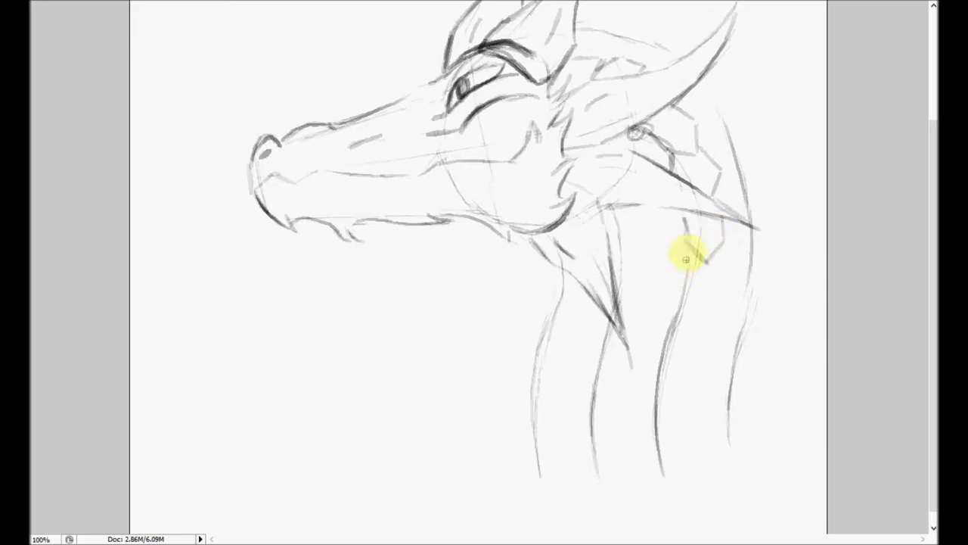
drag(702, 302, 720, 271)
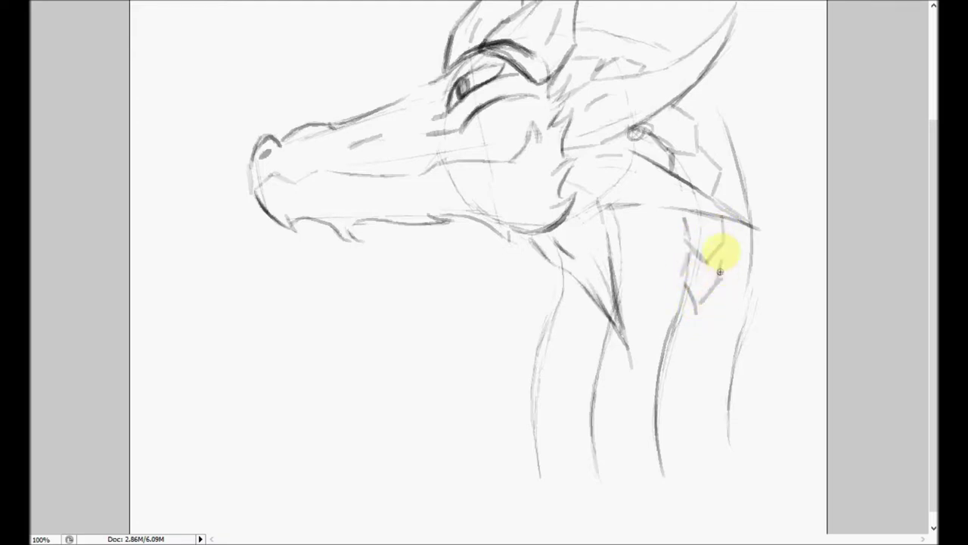
mouse_move(684, 292)
mouse_down()
mouse_move(679, 353)
mouse_move(706, 327)
mouse_move(715, 294)
mouse_move(701, 322)
mouse_move(662, 343)
mouse_move(671, 405)
mouse_move(696, 344)
mouse_move(656, 376)
mouse_up()
mouse_move(655, 426)
mouse_down()
mouse_move(676, 447)
mouse_move(694, 411)
mouse_move(687, 385)
mouse_move(655, 438)
mouse_move(683, 498)
mouse_move(699, 459)
mouse_move(692, 421)
mouse_up()
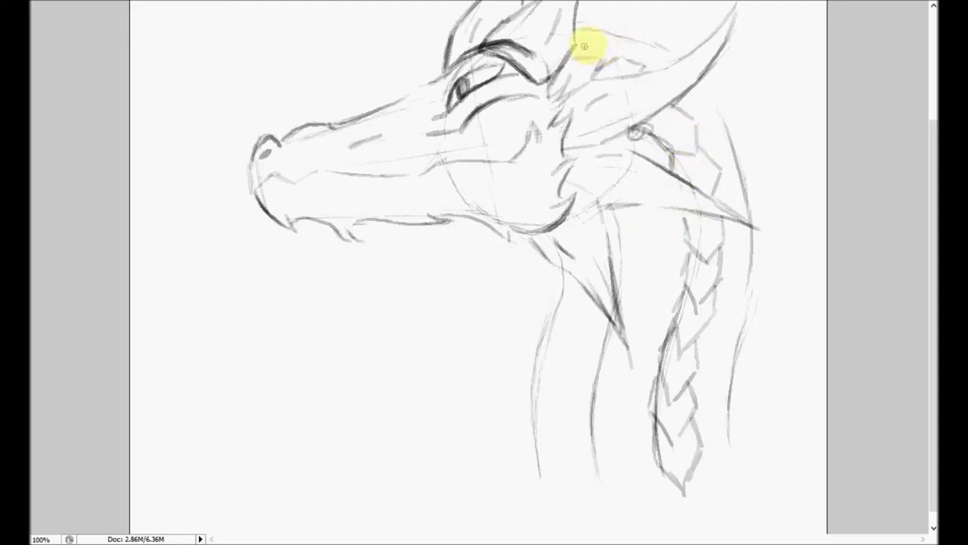
Add a second row of overlapping scales between the first row and the back of the head and neck.
mouse_move(584, 41)
mouse_down()
mouse_move(660, 55)
mouse_move(654, 61)
mouse_move(680, 102)
mouse_move(695, 91)
mouse_move(671, 59)
mouse_move(661, 55)
mouse_move(690, 101)
mouse_move(707, 107)
mouse_move(703, 130)
mouse_move(710, 141)
mouse_move(713, 123)
mouse_move(739, 175)
mouse_up()
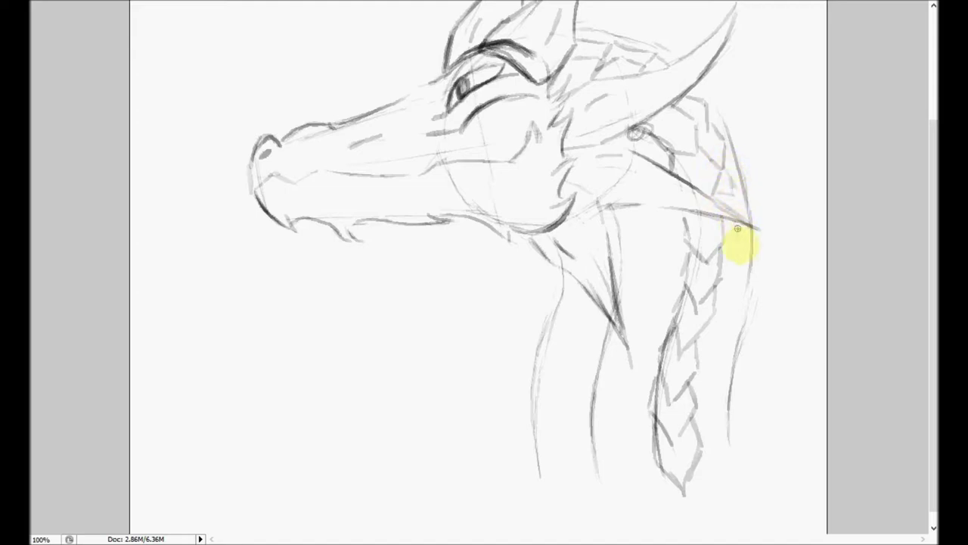
mouse_move(727, 259)
mouse_down()
mouse_move(728, 293)
mouse_move(742, 280)
mouse_move(733, 304)
mouse_up()
mouse_move(718, 353)
mouse_down()
mouse_move(698, 341)
mouse_move(712, 364)
mouse_move(709, 394)
mouse_move(691, 389)
mouse_move(703, 396)
mouse_up()
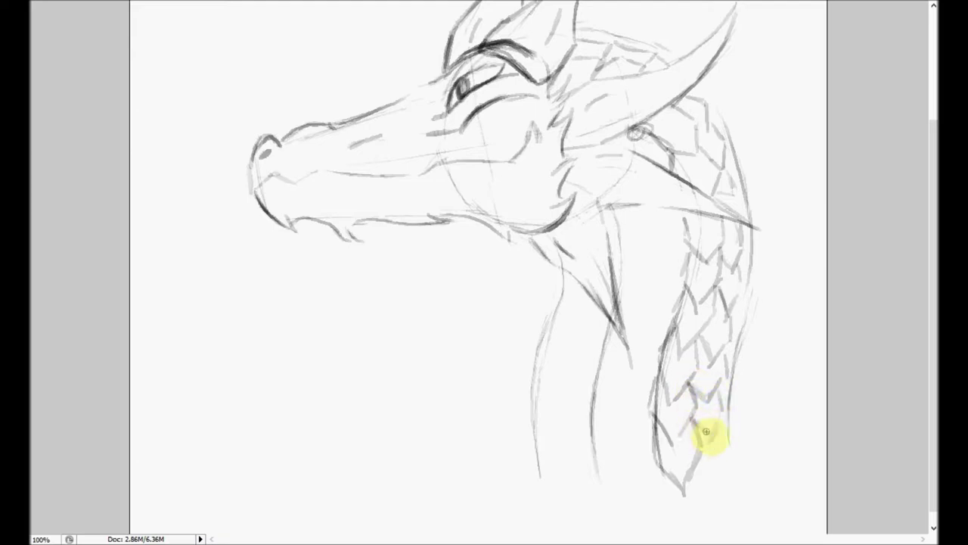
drag(715, 428, 721, 411)
Draw an outer row of jagged, pointed scales from behind the near horn down the back edge of the neck.
scroll(484, 265, up, 1)
scroll(847, 124, up, 4)
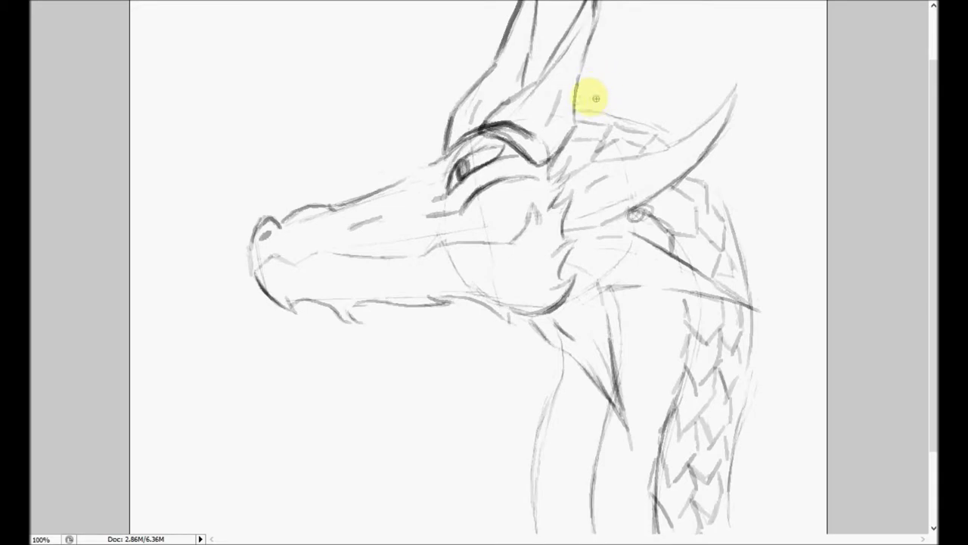
mouse_move(577, 95)
mouse_down()
mouse_move(619, 92)
mouse_move(617, 118)
mouse_move(621, 109)
mouse_move(656, 106)
mouse_move(642, 125)
mouse_move(662, 130)
mouse_move(650, 115)
mouse_move(676, 121)
mouse_move(664, 139)
mouse_move(708, 161)
mouse_move(684, 133)
mouse_move(726, 152)
mouse_move(703, 156)
mouse_move(719, 164)
mouse_move(711, 174)
mouse_move(746, 206)
mouse_move(762, 241)
mouse_move(740, 218)
mouse_move(755, 247)
mouse_move(742, 247)
mouse_move(753, 245)
mouse_move(761, 270)
mouse_move(748, 256)
mouse_move(746, 288)
mouse_move(771, 291)
mouse_move(757, 302)
mouse_move(767, 367)
mouse_up()
drag(933, 287, 933, 357)
mouse_move(765, 257)
mouse_down()
mouse_move(743, 315)
mouse_move(749, 356)
mouse_move(726, 329)
mouse_move(753, 357)
mouse_move(738, 378)
mouse_move(743, 353)
mouse_move(747, 392)
mouse_move(724, 380)
mouse_move(758, 405)
mouse_move(740, 415)
mouse_move(745, 432)
mouse_move(724, 428)
mouse_move(749, 439)
mouse_up()
scroll(478, 266, up, 2)
scroll(478, 266, down, 2)
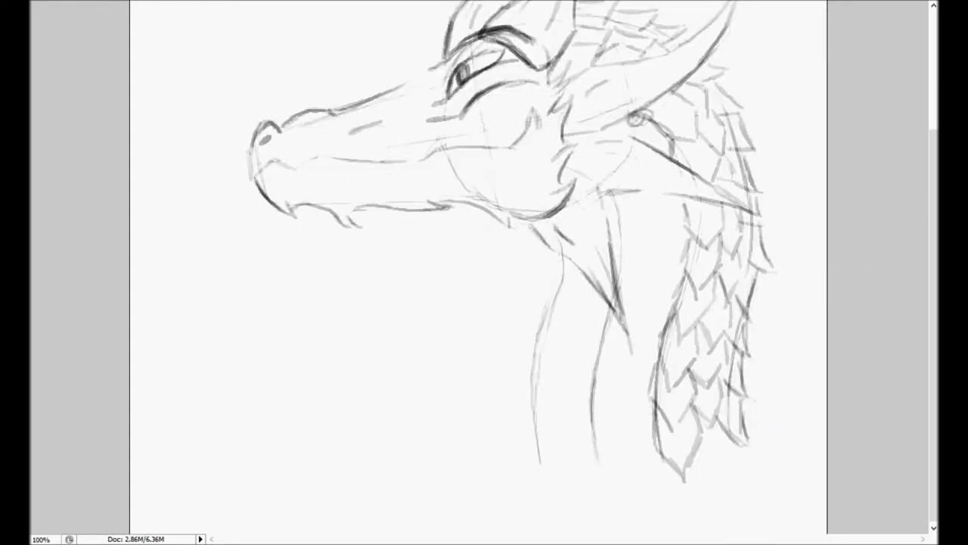
Draw overlapping, pointed throat plates down the front of the neck from below the jaw to the neck's base.
mouse_move(532, 228)
mouse_down()
mouse_move(537, 274)
mouse_move(574, 255)
mouse_move(566, 287)
mouse_move(548, 280)
mouse_move(530, 314)
mouse_move(582, 305)
mouse_move(598, 289)
mouse_move(550, 310)
mouse_move(537, 296)
mouse_move(610, 278)
mouse_move(614, 249)
mouse_move(624, 250)
mouse_up()
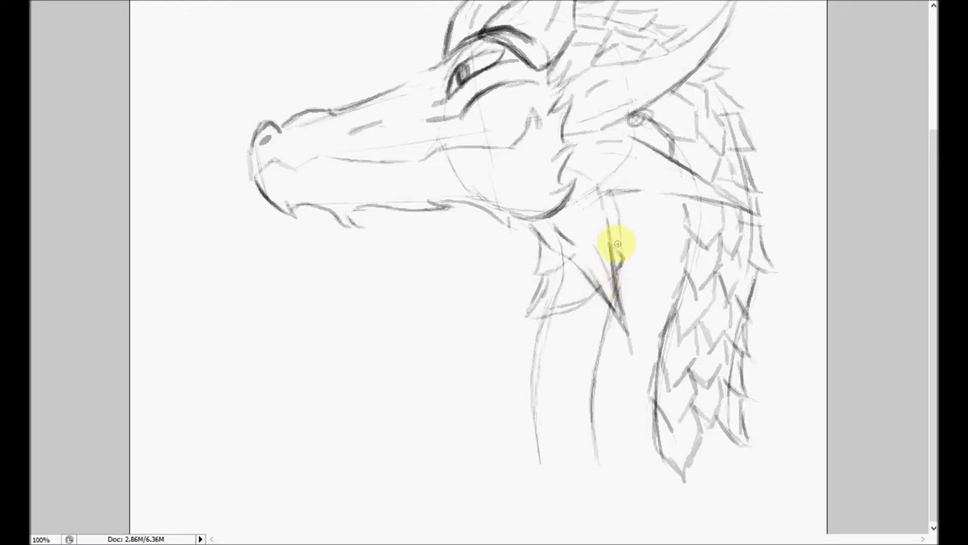
mouse_move(620, 232)
mouse_down()
mouse_move(566, 317)
mouse_move(536, 334)
mouse_move(533, 322)
mouse_move(517, 354)
mouse_move(558, 358)
mouse_move(597, 345)
mouse_move(615, 311)
mouse_move(604, 341)
mouse_up()
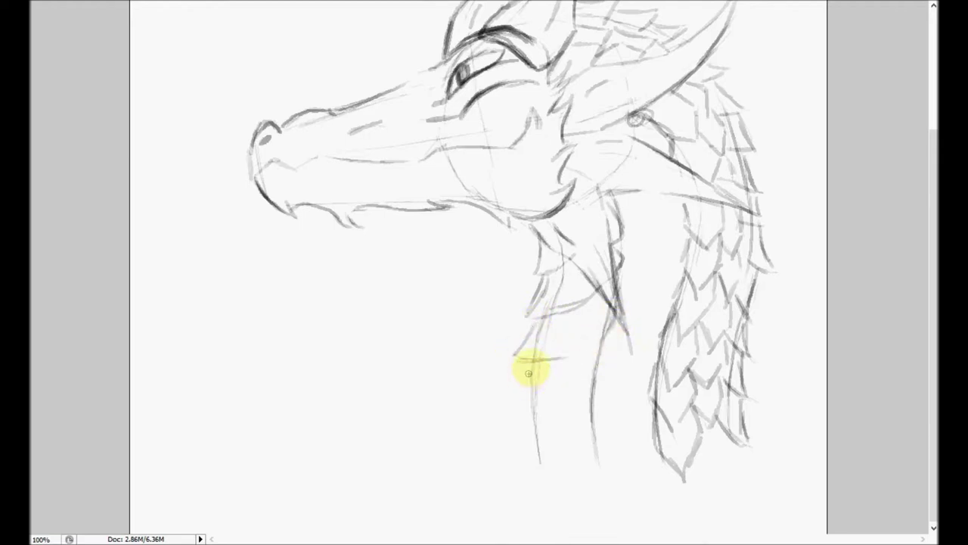
mouse_move(520, 377)
mouse_down()
mouse_move(499, 407)
mouse_move(583, 379)
mouse_move(620, 338)
mouse_move(595, 371)
mouse_move(575, 379)
mouse_move(613, 338)
mouse_move(550, 390)
mouse_move(517, 385)
mouse_move(527, 365)
mouse_move(575, 379)
mouse_move(555, 399)
mouse_move(517, 407)
mouse_move(521, 395)
mouse_move(521, 444)
mouse_move(576, 421)
mouse_move(603, 373)
mouse_move(598, 400)
mouse_move(605, 375)
mouse_up()
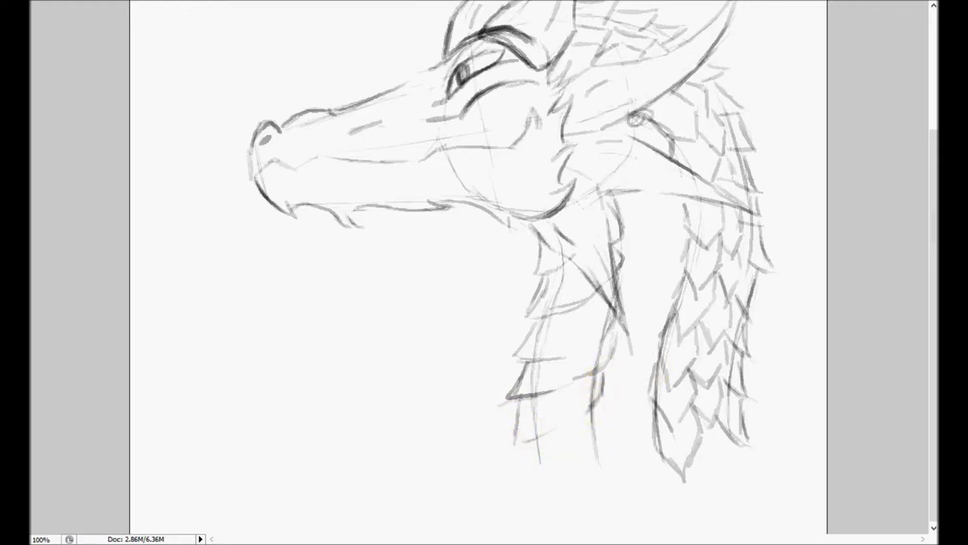
mouse_move(526, 469)
mouse_down()
mouse_move(586, 463)
mouse_move(604, 416)
mouse_move(608, 447)
mouse_move(637, 437)
mouse_up()
mouse_move(687, 416)
mouse_down()
mouse_move(694, 443)
mouse_move(715, 389)
mouse_up()
scroll(858, 210, up, 1)
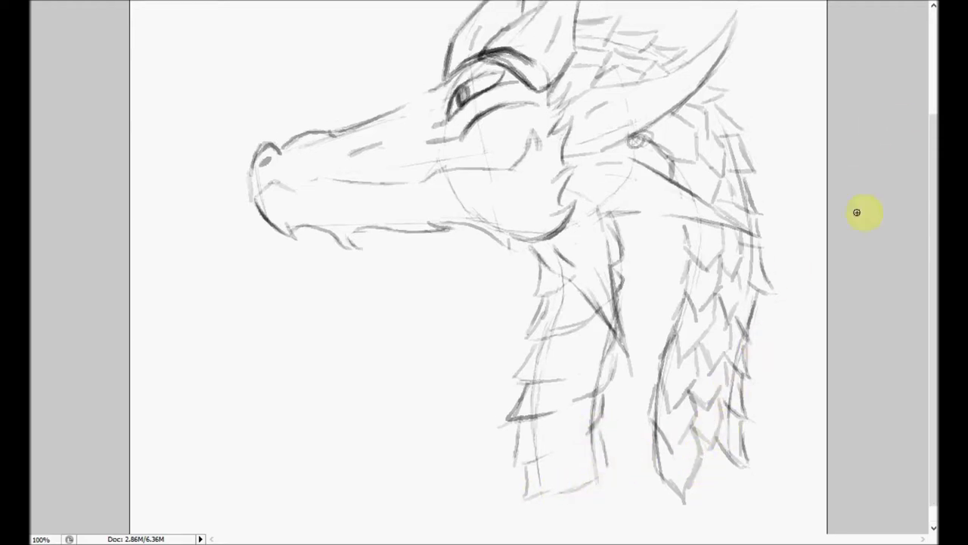
Fill the neck between the throat plates and back scales with small curved scales, and hide the construction lines.
mouse_move(660, 232)
mouse_down()
mouse_move(639, 254)
mouse_move(659, 266)
mouse_move(677, 249)
mouse_move(639, 287)
mouse_move(667, 283)
mouse_move(646, 327)
mouse_move(632, 326)
mouse_move(646, 329)
mouse_move(644, 344)
mouse_move(653, 339)
mouse_move(625, 385)
mouse_move(640, 390)
mouse_move(645, 376)
mouse_move(628, 414)
mouse_move(628, 405)
mouse_move(632, 433)
mouse_move(613, 420)
mouse_move(642, 458)
mouse_up()
mouse_move(628, 308)
mouse_down()
mouse_move(660, 253)
mouse_move(631, 240)
mouse_move(647, 224)
mouse_move(636, 313)
mouse_move(547, 302)
mouse_move(557, 286)
mouse_move(619, 265)
mouse_up()
drag(934, 227, 934, 162)
click(598, 209)
click(780, 170)
drag(934, 171, 934, 251)
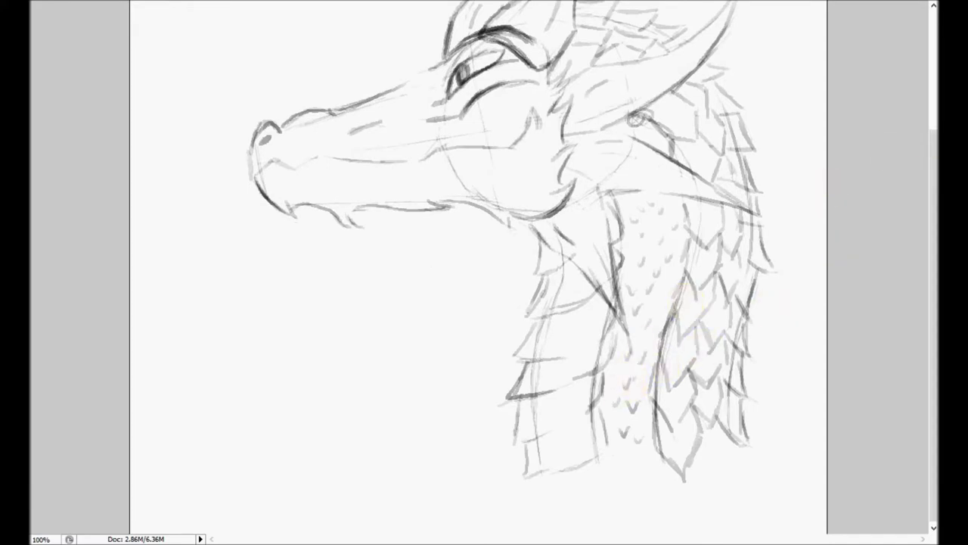
scroll(622, 384, up, 1)
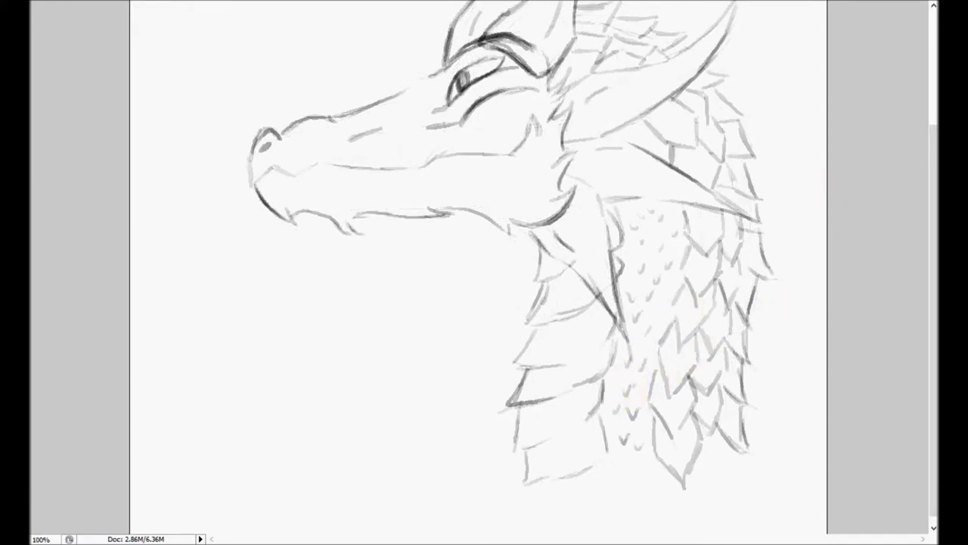
scroll(529, 272, up, 3)
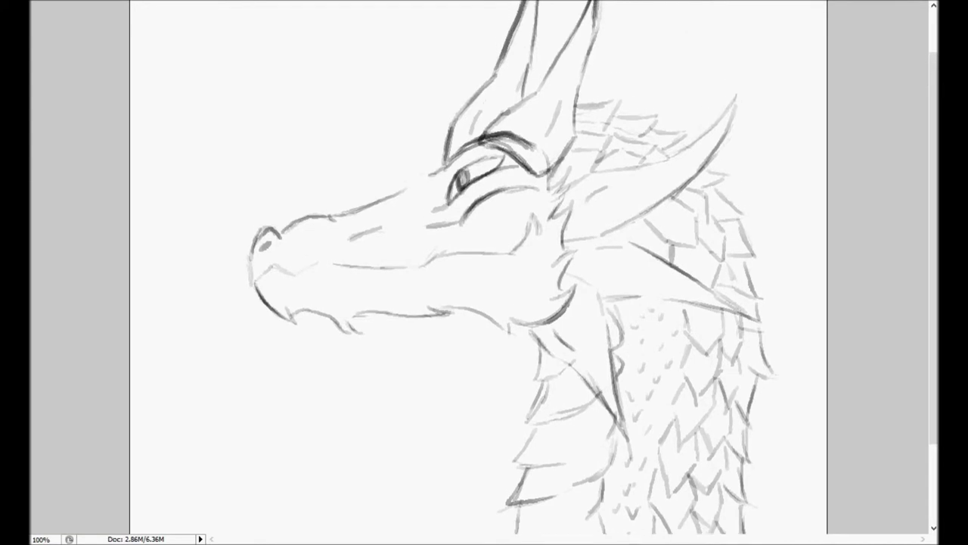
key(ctrl+minus)
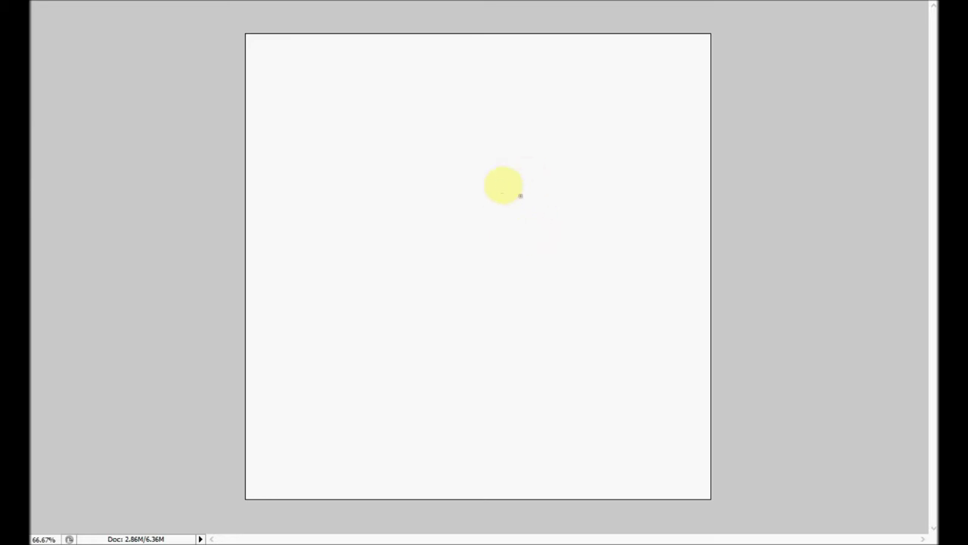
mouse_move(473, 233)
mouse_down()
mouse_move(467, 263)
mouse_move(497, 265)
mouse_up()
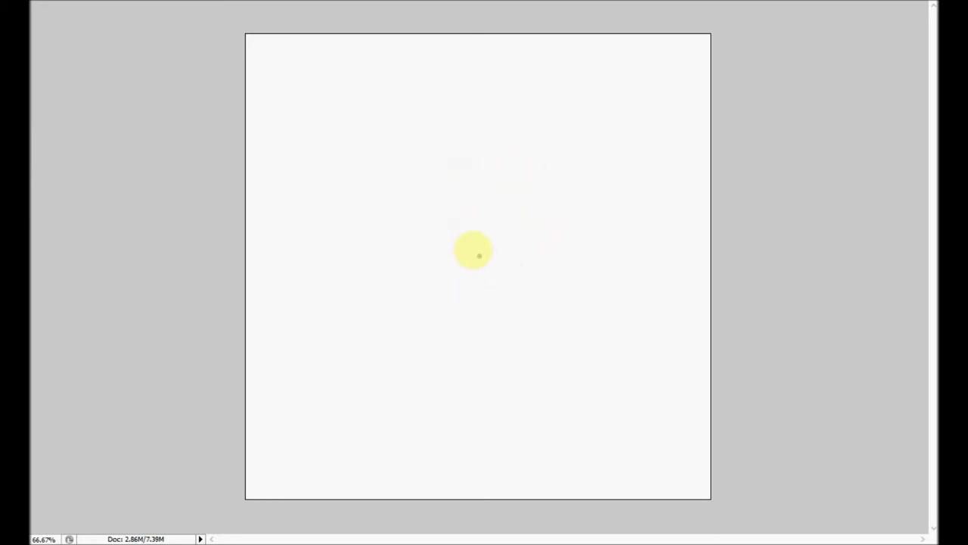
drag(476, 178, 496, 160)
mouse_move(616, 199)
mouse_down()
mouse_move(596, 158)
mouse_move(525, 189)
mouse_move(477, 186)
mouse_move(493, 271)
mouse_move(521, 162)
mouse_up()
mouse_move(584, 286)
mouse_down()
mouse_move(580, 166)
mouse_move(474, 239)
mouse_move(490, 249)
mouse_move(532, 181)
mouse_move(482, 298)
mouse_up()
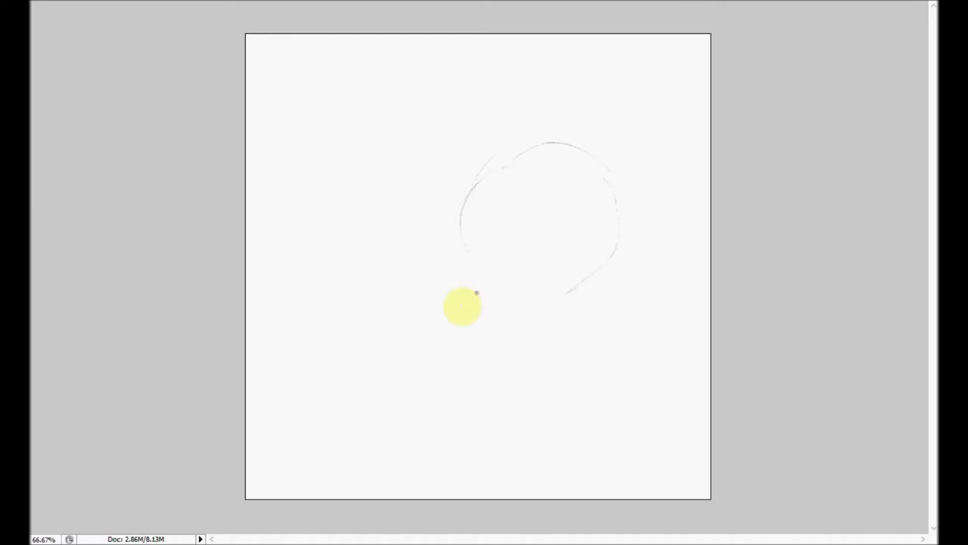
mouse_move(433, 336)
mouse_down()
mouse_move(553, 179)
mouse_move(447, 354)
mouse_move(426, 319)
mouse_up()
mouse_move(465, 361)
mouse_down()
mouse_move(472, 311)
mouse_move(587, 168)
mouse_move(632, 275)
mouse_move(629, 158)
mouse_move(662, 174)
mouse_up()
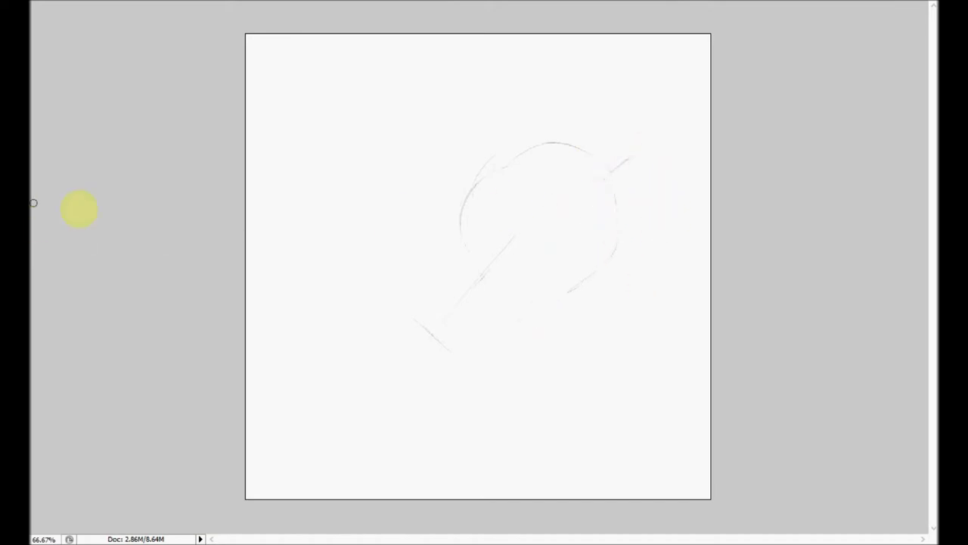
right_click(462, 228)
drag(492, 256, 507, 256)
mouse_move(538, 177)
mouse_down()
mouse_move(553, 143)
mouse_move(519, 144)
mouse_move(492, 264)
mouse_move(462, 322)
mouse_move(551, 287)
mouse_move(585, 258)
mouse_move(631, 124)
mouse_move(390, 186)
mouse_up()
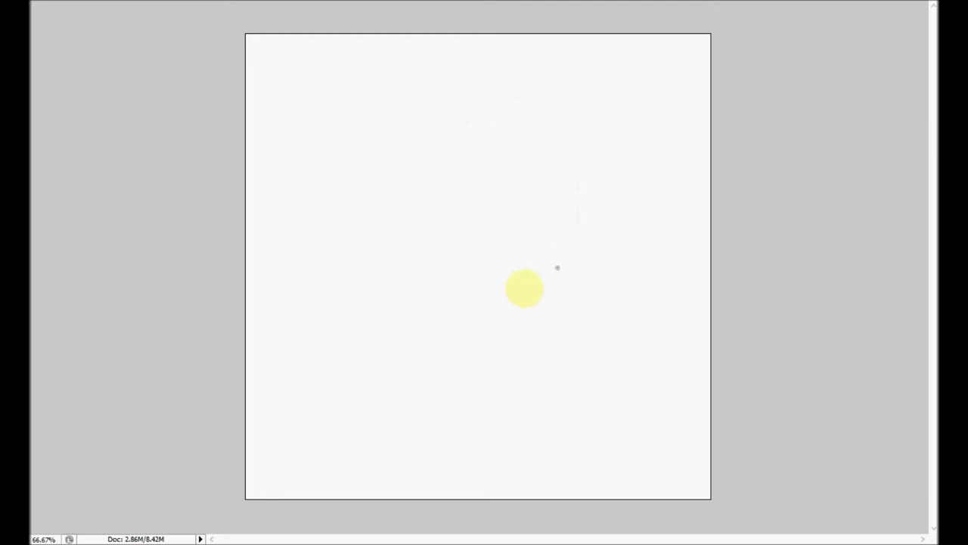
On the blank canvas, lightly sketch a head circle and a neck curve arching behind it down to the canvas's lower edge.
drag(403, 218, 429, 268)
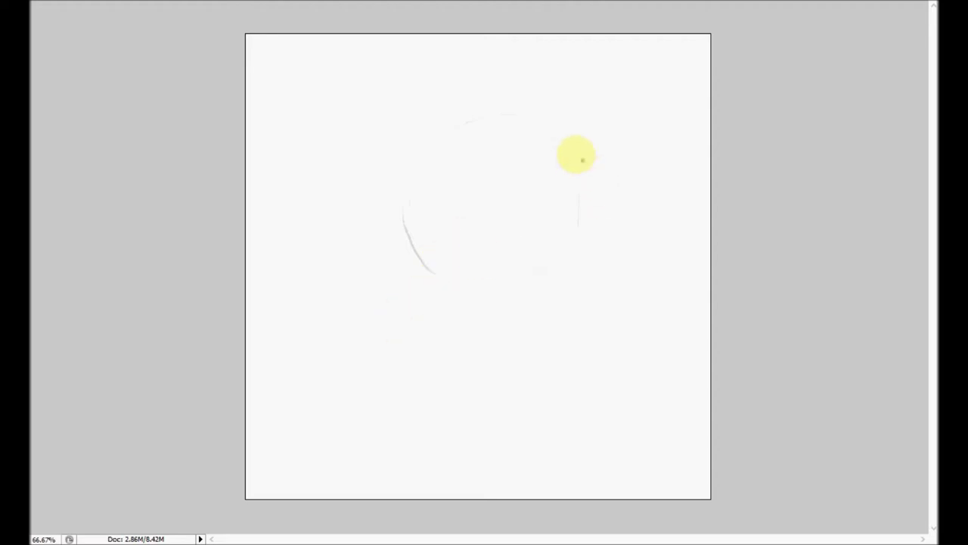
drag(569, 152, 654, 240)
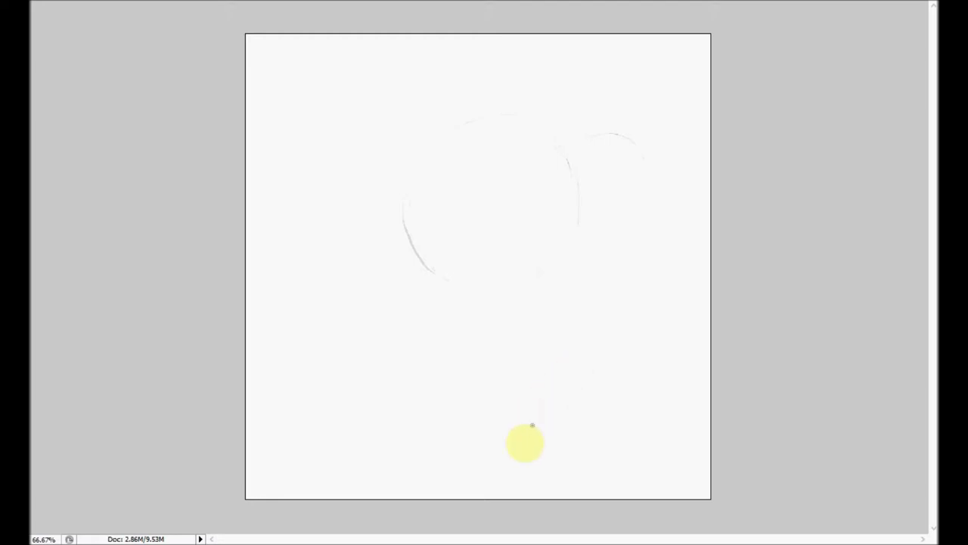
mouse_move(505, 484)
mouse_down()
mouse_move(541, 394)
mouse_move(605, 327)
mouse_up()
mouse_move(557, 149)
mouse_down()
mouse_move(627, 134)
mouse_move(655, 274)
mouse_up()
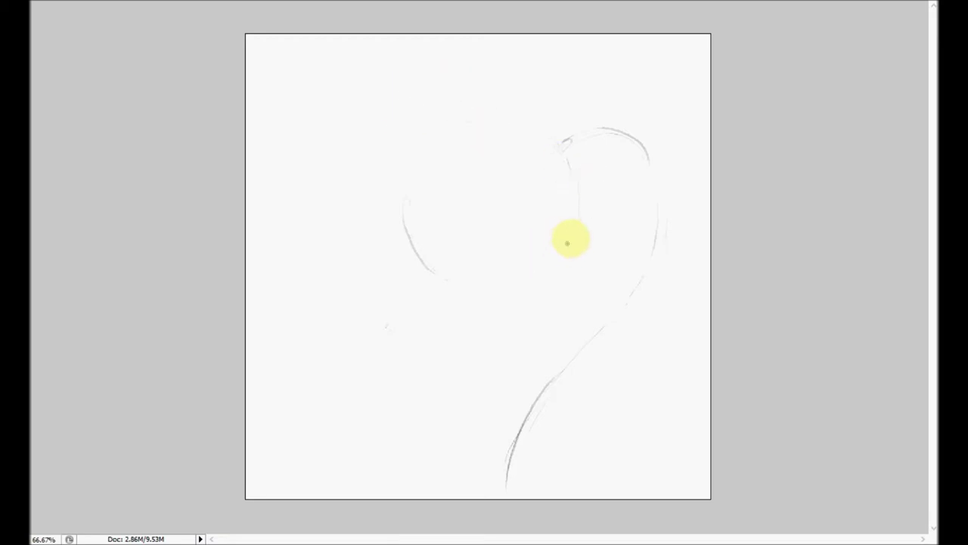
Sketch a slanted guideline across the head circle and draw the downturned snout with nostril, lower jaw and mouth line.
drag(406, 196, 488, 265)
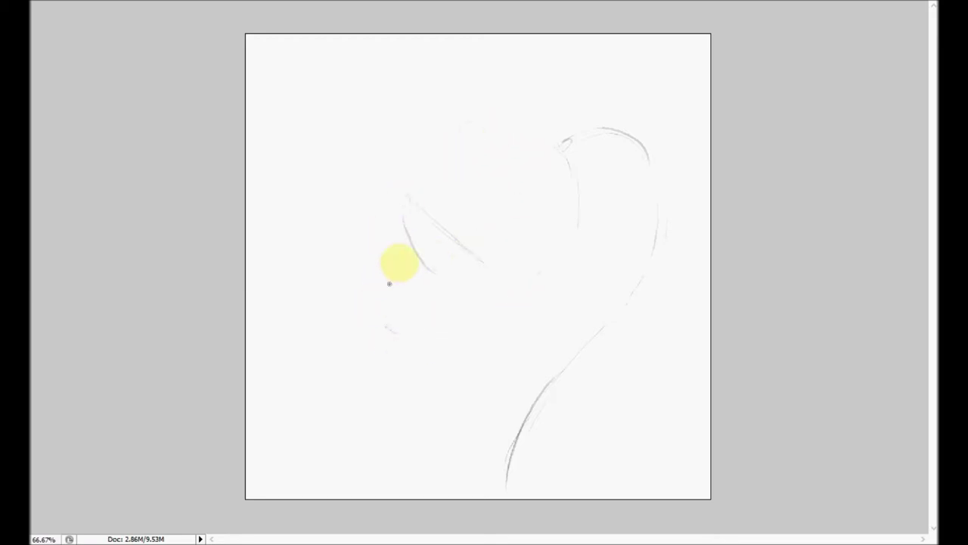
mouse_move(399, 265)
mouse_down()
mouse_move(377, 301)
mouse_move(396, 333)
mouse_move(423, 342)
mouse_up()
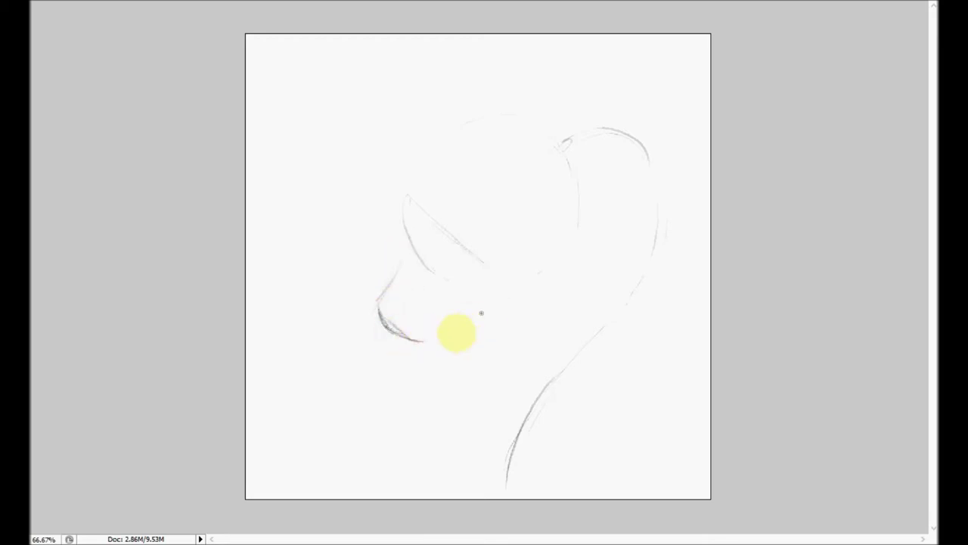
mouse_move(421, 340)
mouse_down()
mouse_move(479, 310)
mouse_move(484, 295)
mouse_move(385, 335)
mouse_move(423, 335)
mouse_move(399, 335)
mouse_move(417, 325)
mouse_move(391, 287)
mouse_move(408, 246)
mouse_move(384, 288)
mouse_move(406, 243)
mouse_move(376, 307)
mouse_move(401, 337)
mouse_up()
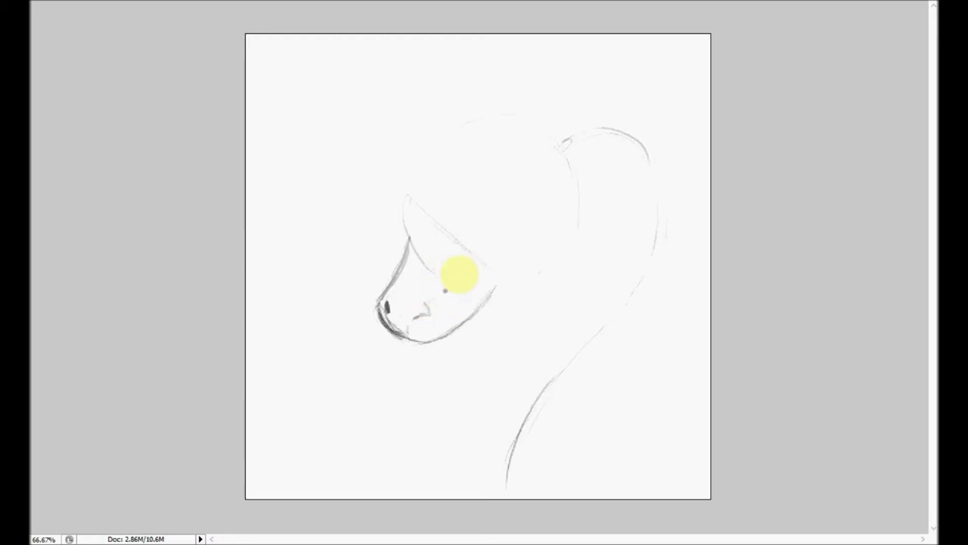
mouse_move(469, 251)
mouse_down()
mouse_move(426, 305)
mouse_move(469, 250)
mouse_move(464, 263)
mouse_up()
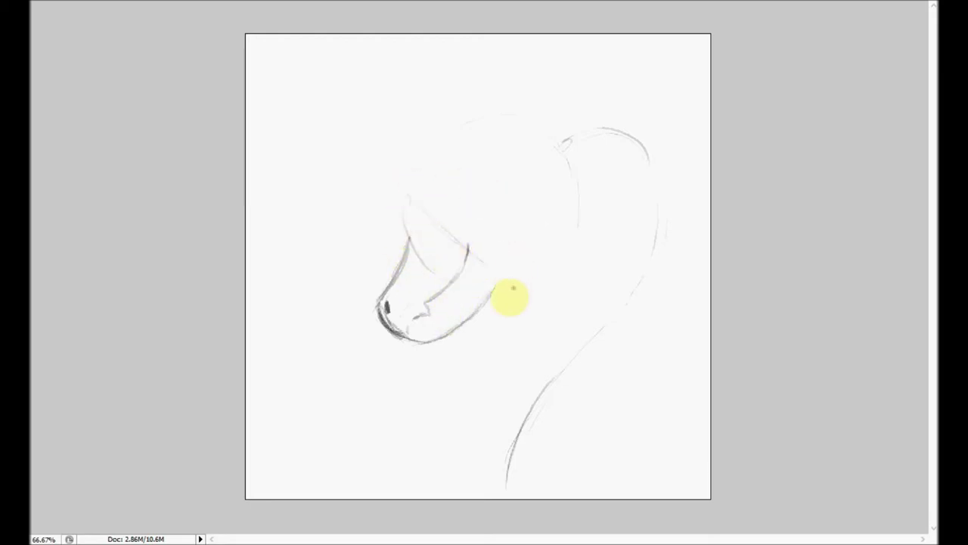
Outline the cheek, forehead and rounded back of the head, and add the eye, brow and snout ridge.
mouse_move(496, 288)
mouse_down()
mouse_move(540, 272)
mouse_move(546, 254)
mouse_move(518, 281)
mouse_move(547, 232)
mouse_up()
mouse_move(512, 280)
mouse_down()
mouse_move(543, 235)
mouse_move(532, 211)
mouse_move(545, 255)
mouse_move(520, 196)
mouse_up()
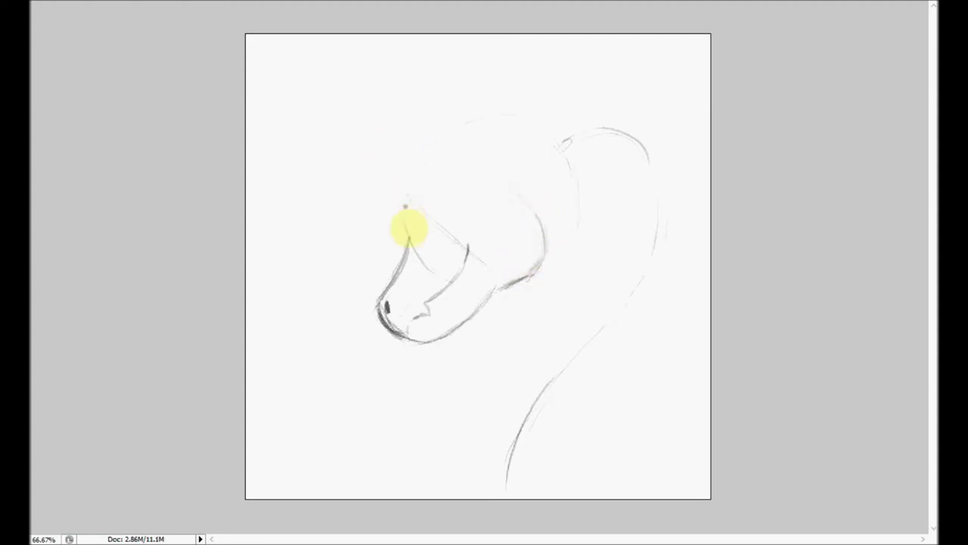
mouse_move(410, 224)
mouse_down()
mouse_move(403, 218)
mouse_move(443, 169)
mouse_up()
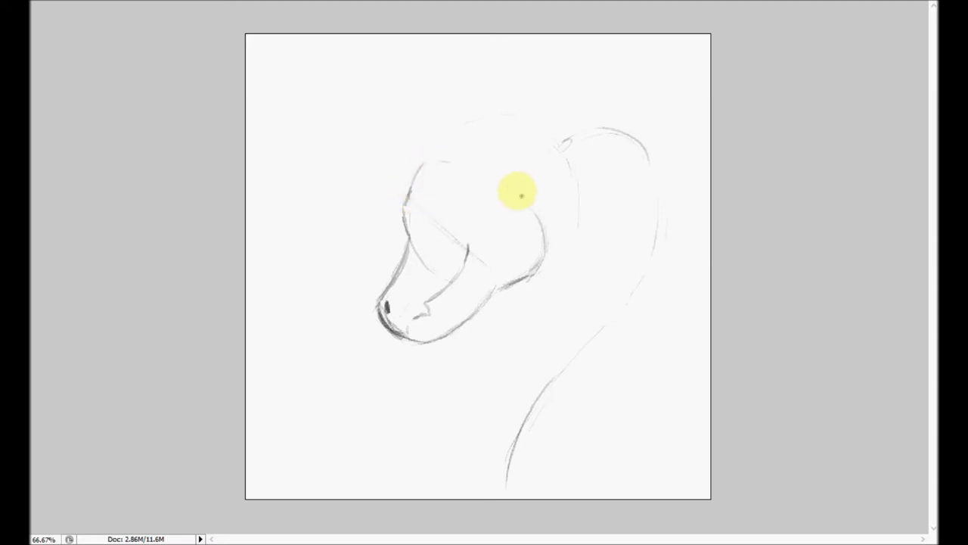
mouse_move(510, 187)
mouse_down()
mouse_move(521, 195)
mouse_move(432, 171)
mouse_move(410, 190)
mouse_move(446, 158)
mouse_up()
mouse_move(503, 178)
mouse_down()
mouse_move(534, 206)
mouse_move(544, 233)
mouse_up()
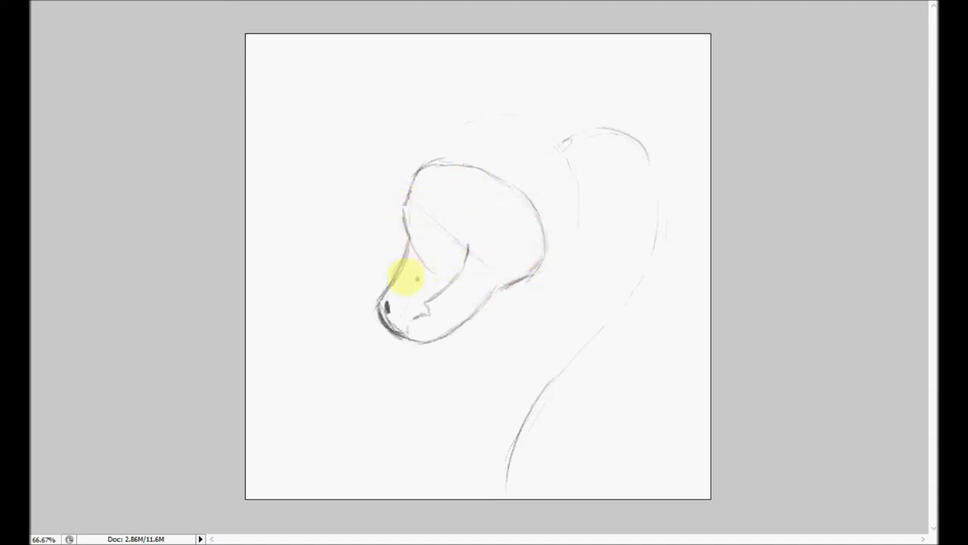
drag(384, 301, 395, 299)
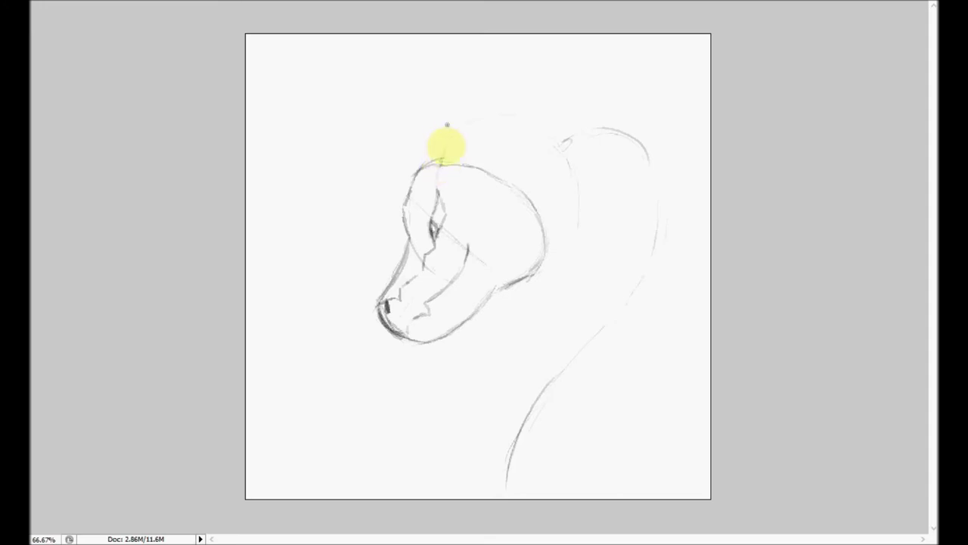
Draw a tall, pointed near horn rising from the brow and a shorter far horn partly behind it.
drag(442, 167, 436, 65)
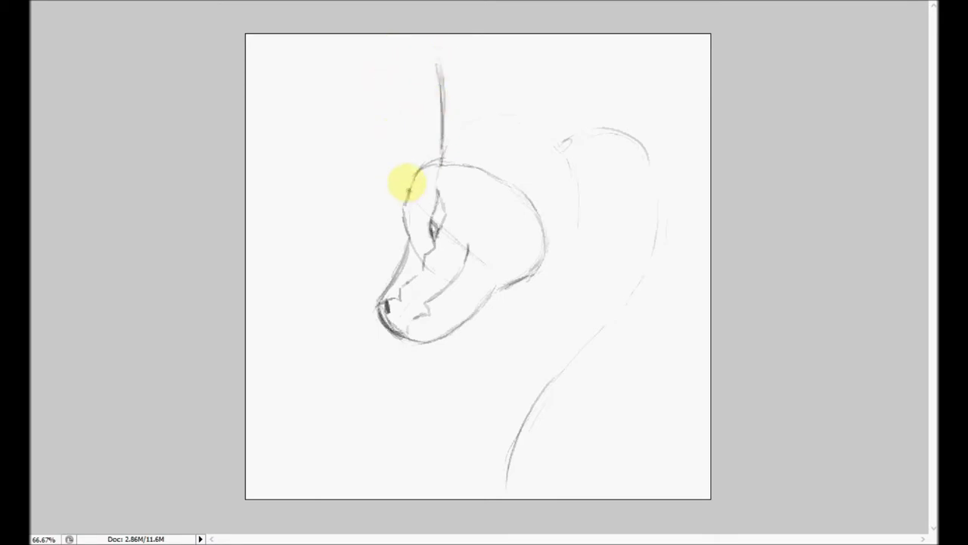
drag(407, 146, 432, 55)
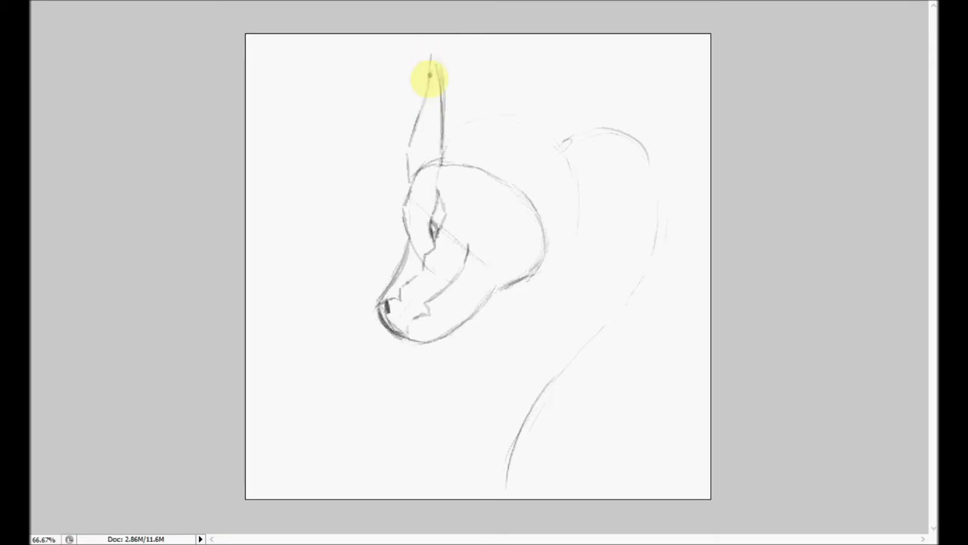
mouse_move(443, 122)
mouse_down()
mouse_move(434, 48)
mouse_move(422, 147)
mouse_move(453, 92)
mouse_up()
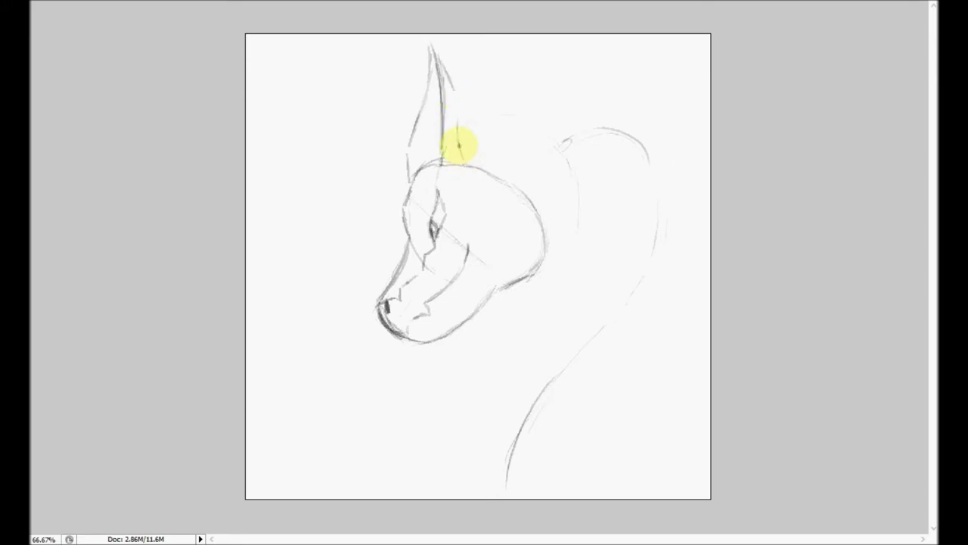
mouse_move(467, 166)
mouse_down()
mouse_move(450, 71)
mouse_move(456, 133)
mouse_up()
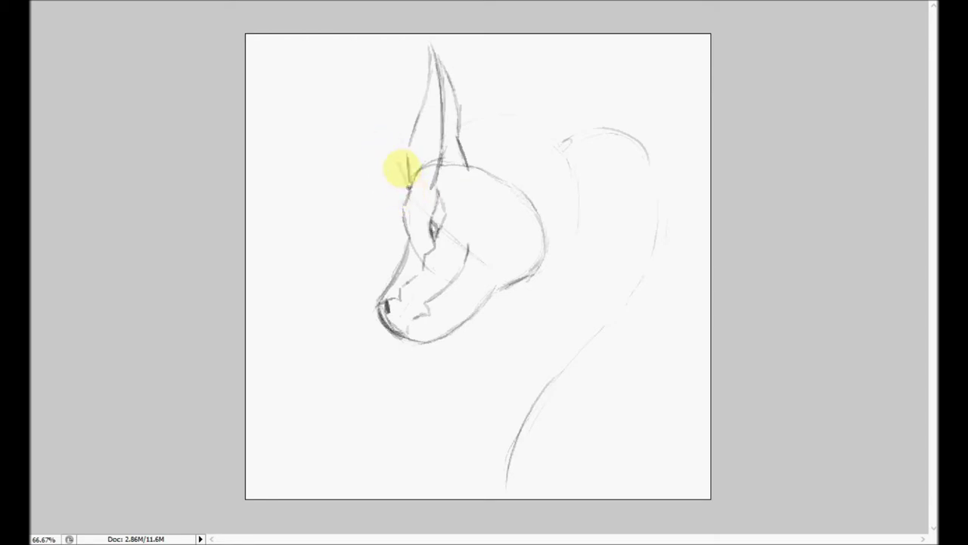
drag(402, 137, 407, 81)
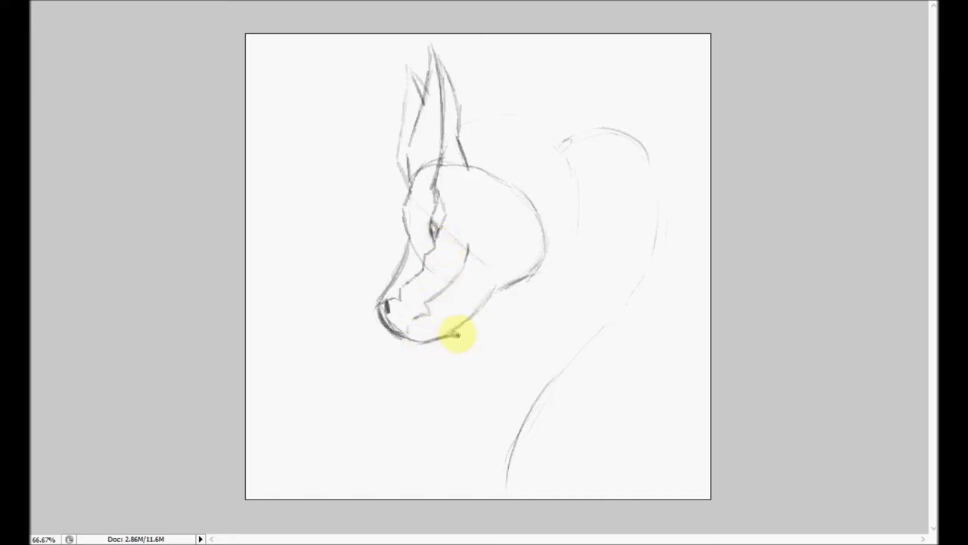
Add jagged spikes along the lower jaw, cheek and back of the head, and darken the mouth line.
drag(458, 329, 478, 317)
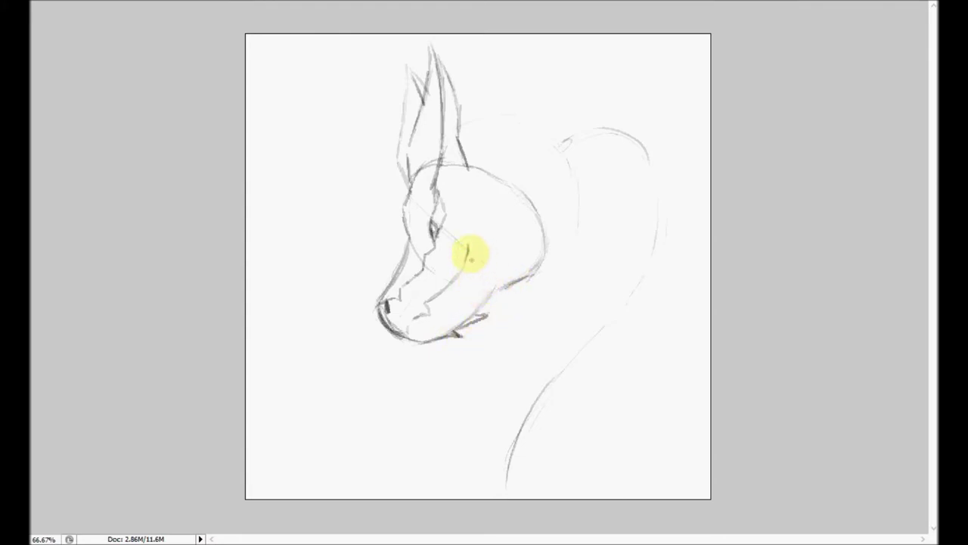
mouse_move(488, 313)
mouse_down()
mouse_move(519, 289)
mouse_move(548, 252)
mouse_move(550, 244)
mouse_up()
mouse_move(478, 170)
mouse_down()
mouse_move(511, 161)
mouse_move(514, 182)
mouse_up()
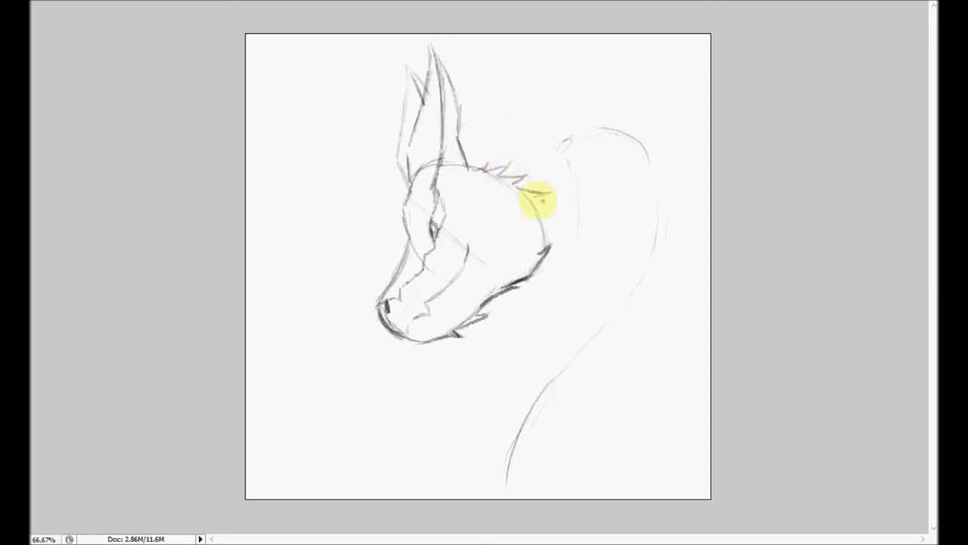
drag(536, 199, 546, 217)
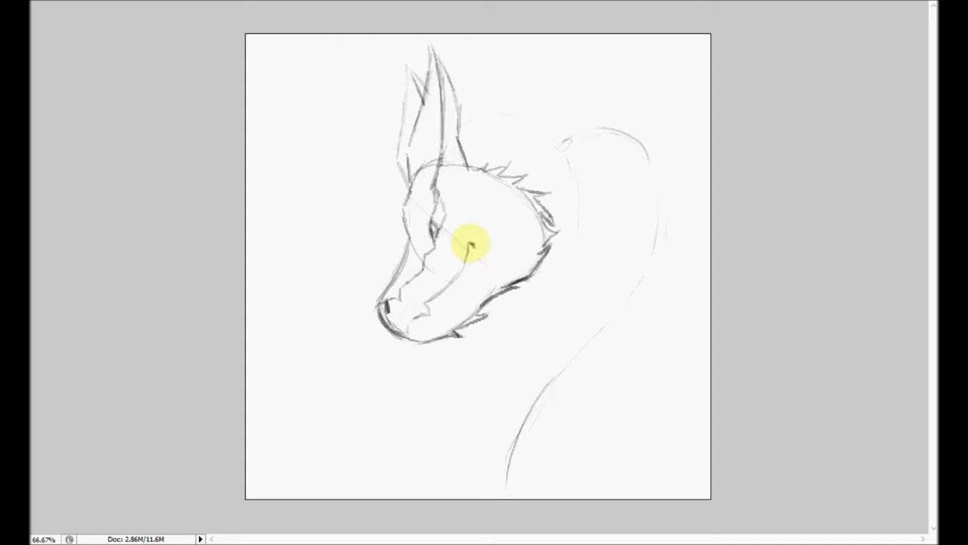
drag(467, 253, 457, 279)
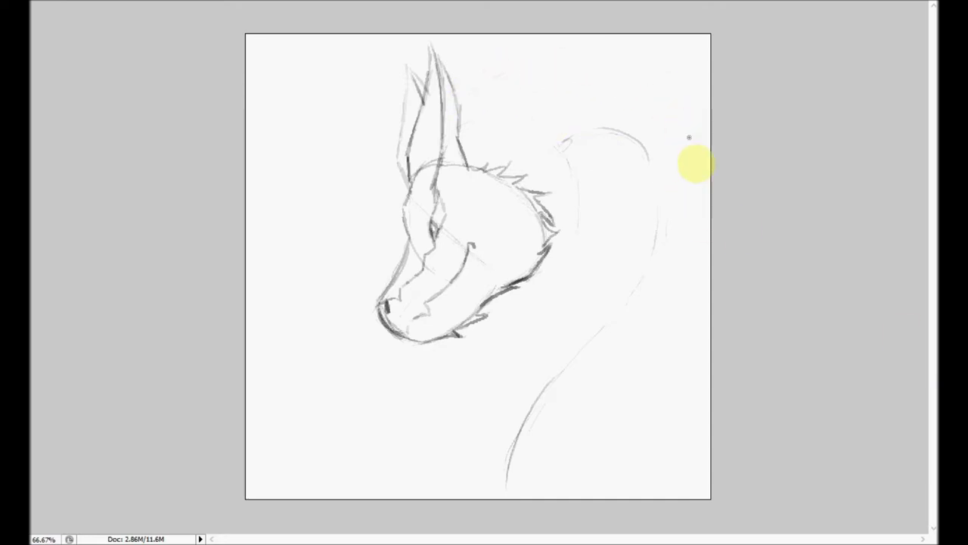
Sketch the lower back curve of the neck and paired throat lines running from beneath the jaw toward the chest.
drag(697, 315, 640, 391)
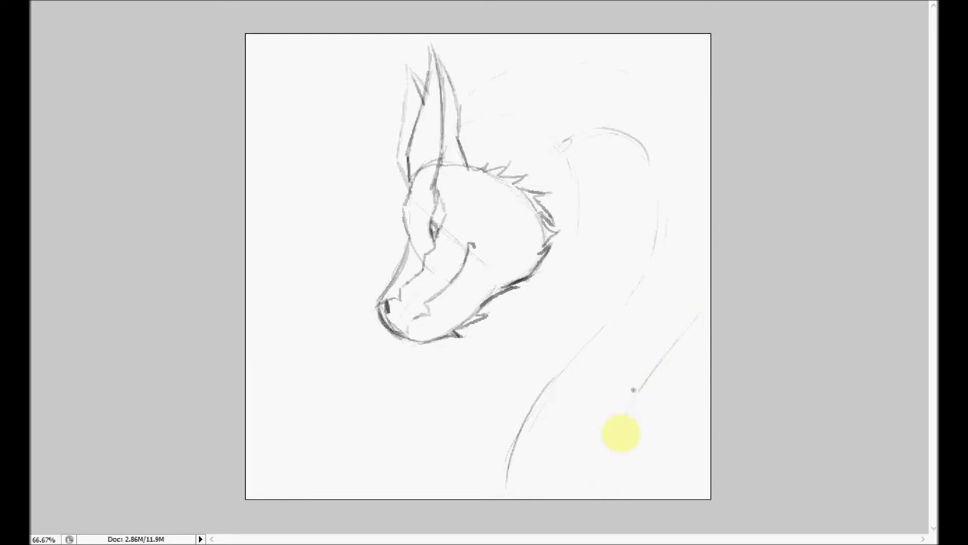
drag(613, 478, 696, 314)
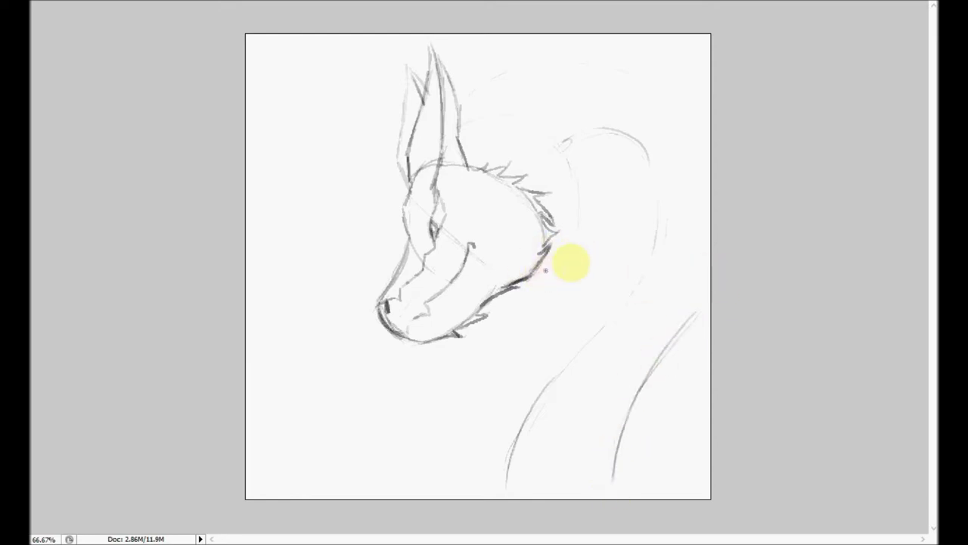
drag(556, 279, 535, 319)
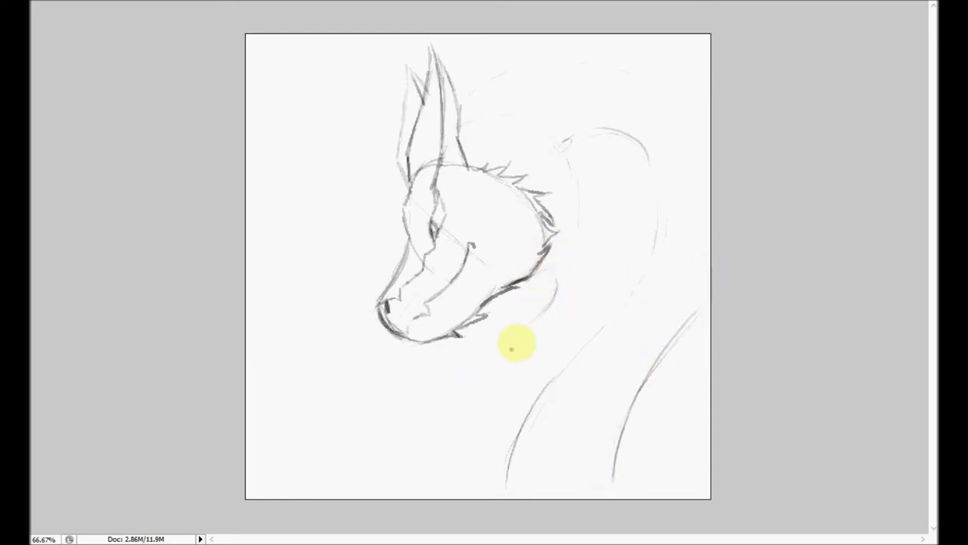
mouse_move(496, 357)
mouse_down()
mouse_move(465, 391)
mouse_move(441, 468)
mouse_up()
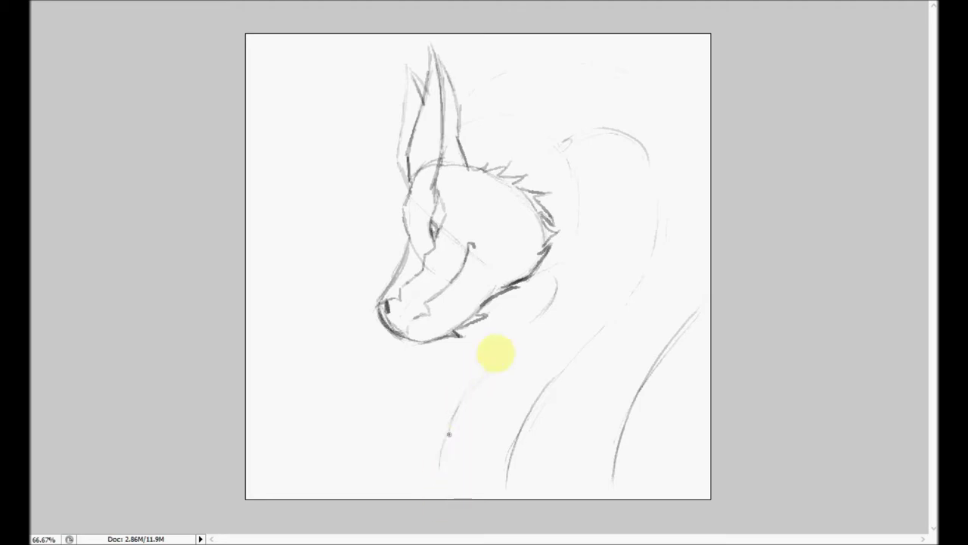
drag(497, 354, 452, 429)
drag(538, 276, 468, 437)
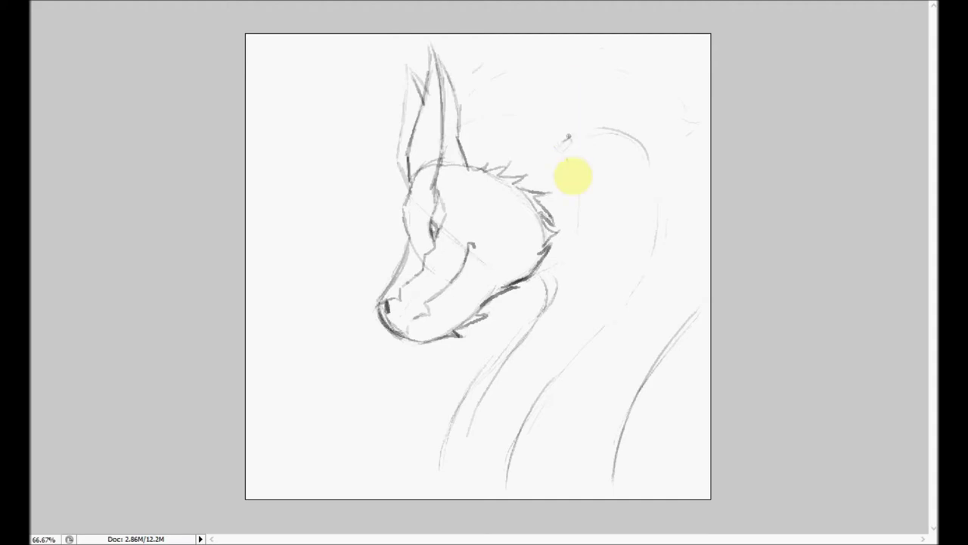
Add short fur strokes along the lower back of the neck and a ragged fur edge down the throat.
mouse_move(688, 340)
mouse_down()
mouse_move(691, 373)
mouse_move(677, 385)
mouse_move(669, 373)
mouse_up()
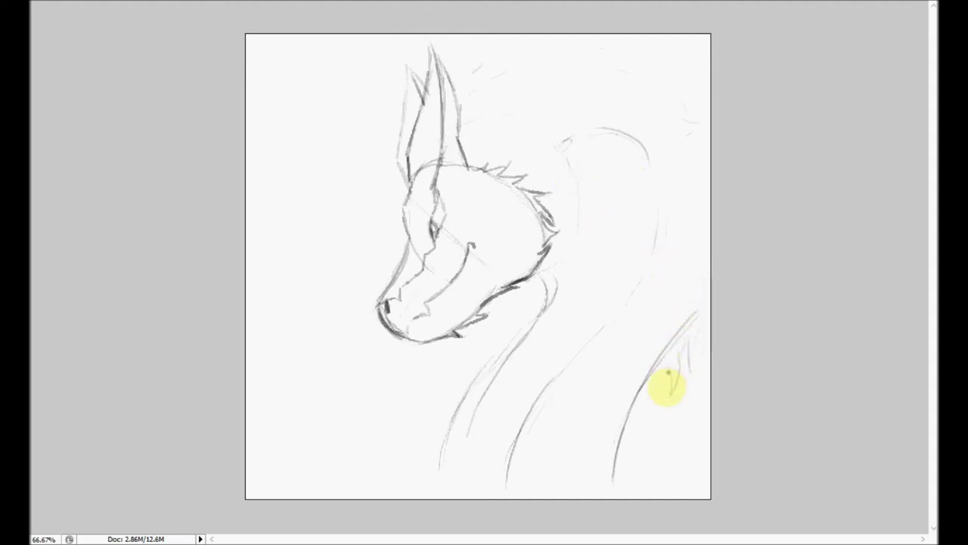
drag(650, 405, 652, 432)
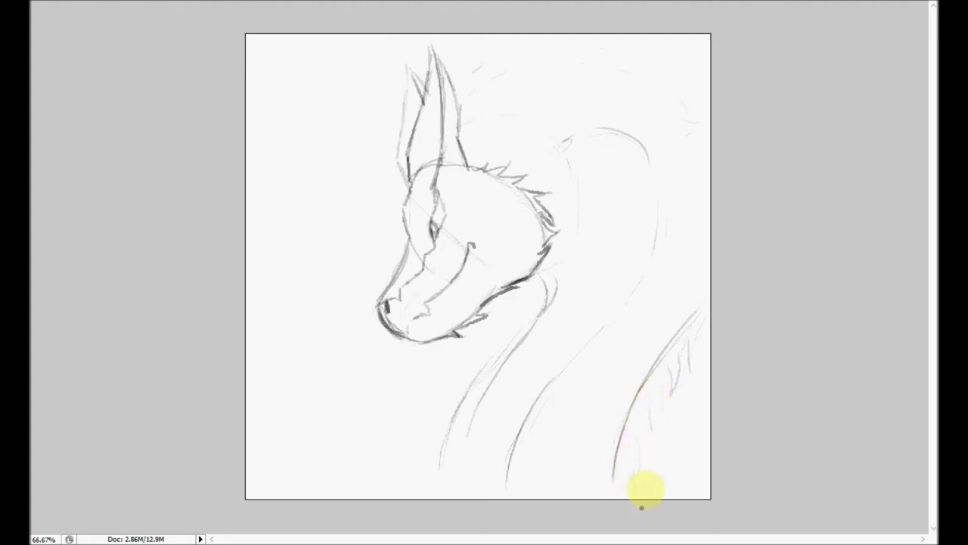
mouse_move(528, 288)
mouse_down()
mouse_move(454, 392)
mouse_move(431, 484)
mouse_up()
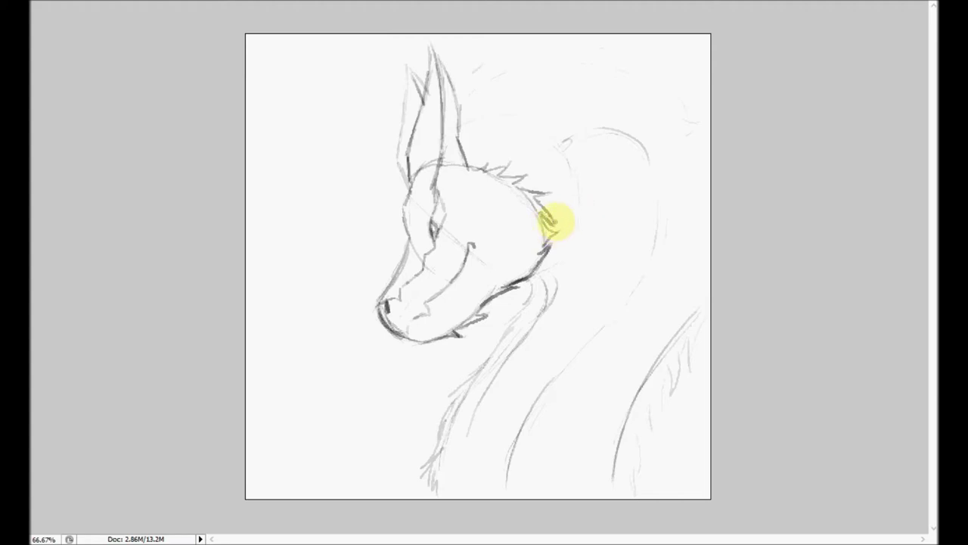
Draw a dark, curved inner neck line from behind the cheek to the chest and fringe it with jagged fur strokes.
mouse_move(584, 227)
mouse_down()
mouse_move(572, 294)
mouse_move(588, 269)
mouse_move(506, 395)
mouse_move(491, 432)
mouse_move(489, 492)
mouse_move(497, 411)
mouse_move(490, 440)
mouse_move(531, 349)
mouse_move(593, 261)
mouse_move(579, 224)
mouse_move(556, 228)
mouse_move(594, 263)
mouse_move(597, 251)
mouse_move(532, 354)
mouse_up()
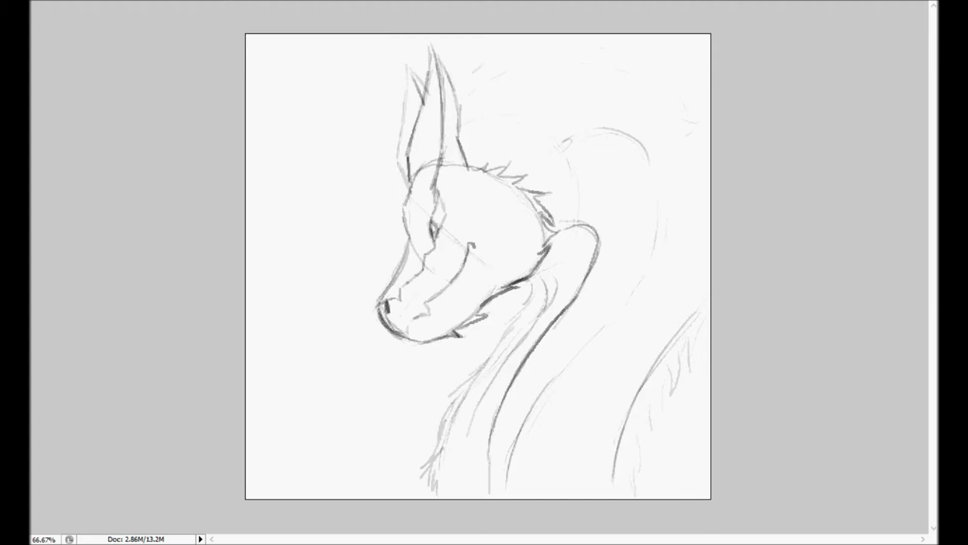
mouse_move(561, 221)
mouse_down()
mouse_move(593, 204)
mouse_move(586, 217)
mouse_up()
mouse_move(607, 248)
mouse_down()
mouse_move(601, 293)
mouse_move(597, 274)
mouse_move(587, 321)
mouse_move(583, 292)
mouse_move(549, 348)
mouse_move(570, 316)
mouse_move(552, 344)
mouse_up()
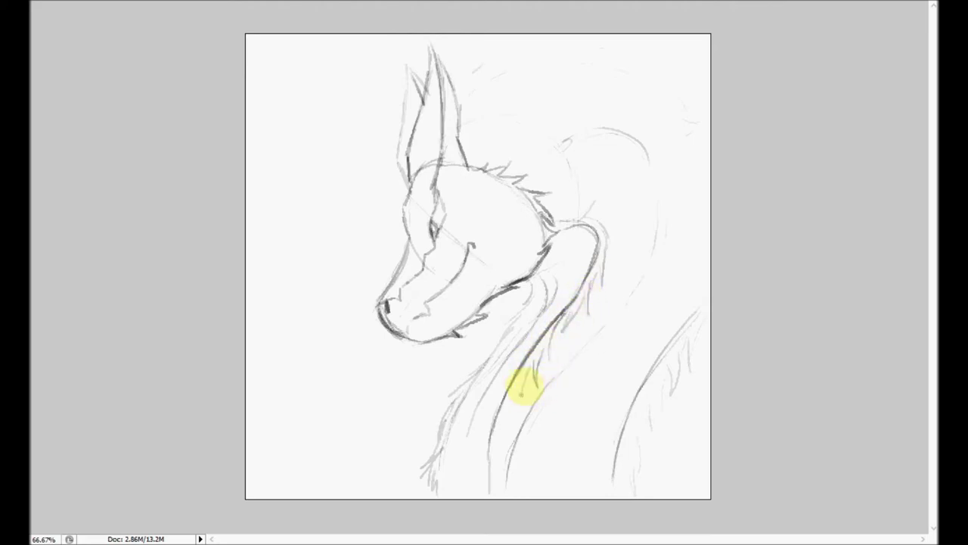
drag(512, 409, 493, 490)
drag(506, 457, 504, 478)
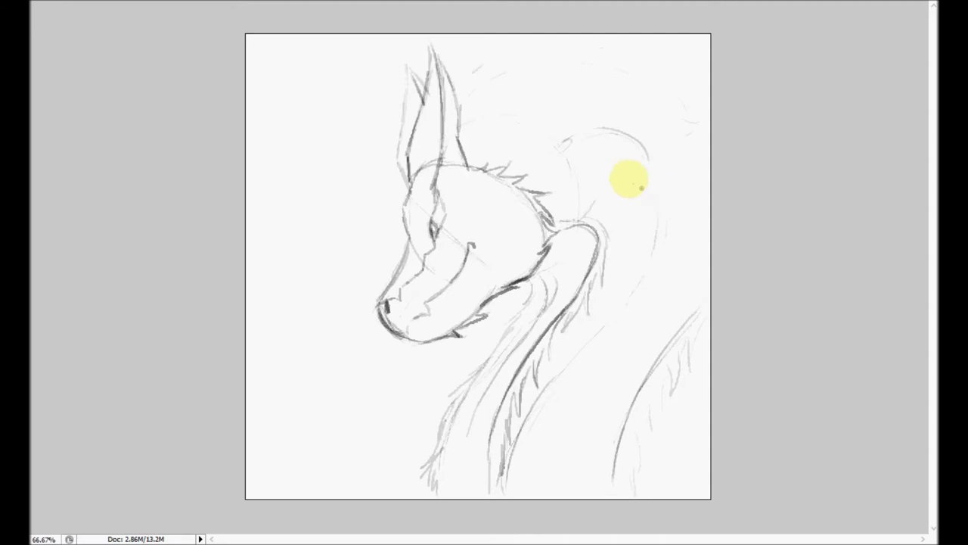
Fill the mane with flowing fur strokes that follow the neck's curve from behind the horns down to the chest.
mouse_move(485, 125)
mouse_down()
mouse_move(547, 92)
mouse_move(569, 95)
mouse_move(525, 93)
mouse_move(598, 76)
mouse_move(557, 113)
mouse_move(619, 102)
mouse_move(622, 109)
mouse_move(580, 133)
mouse_move(627, 141)
mouse_move(630, 179)
mouse_move(612, 166)
mouse_move(649, 239)
mouse_move(632, 208)
mouse_move(650, 304)
mouse_up()
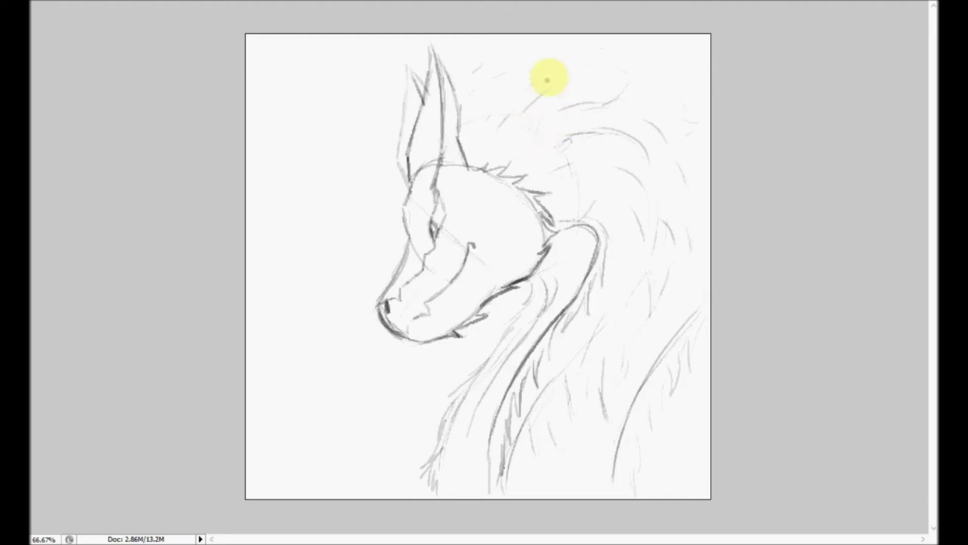
drag(473, 50, 474, 69)
mouse_move(479, 68)
mouse_down()
mouse_move(557, 35)
mouse_move(540, 47)
mouse_move(579, 38)
mouse_move(554, 55)
mouse_move(615, 51)
mouse_up()
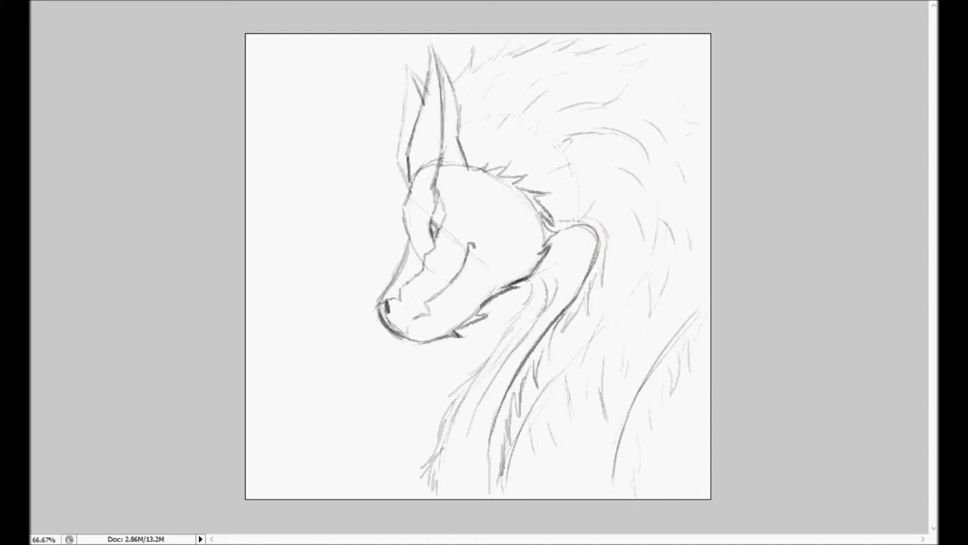
Darken the forehead, snout and lower jaw outline, hide the construction lines, and erase the stray lines at the horn base.
key(ctrl+z)
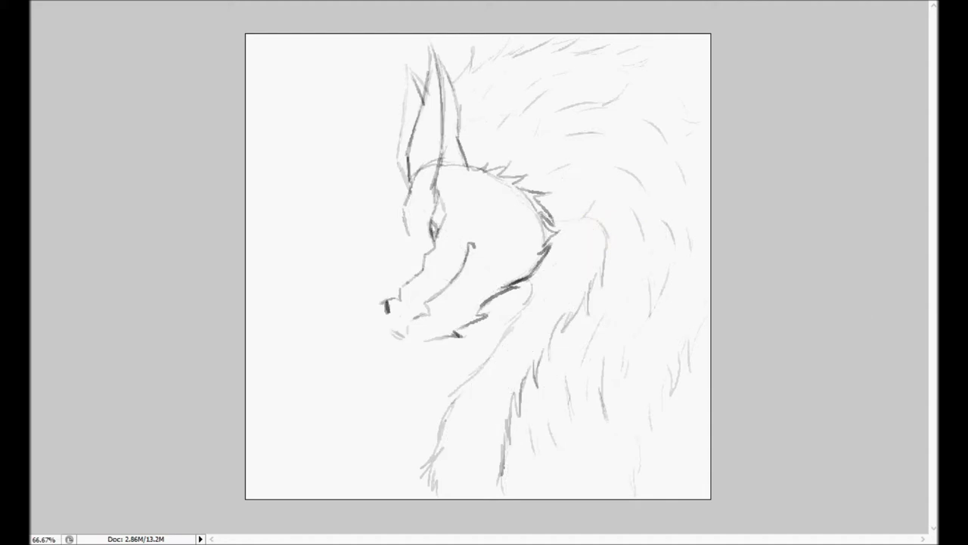
key(ctrl+z)
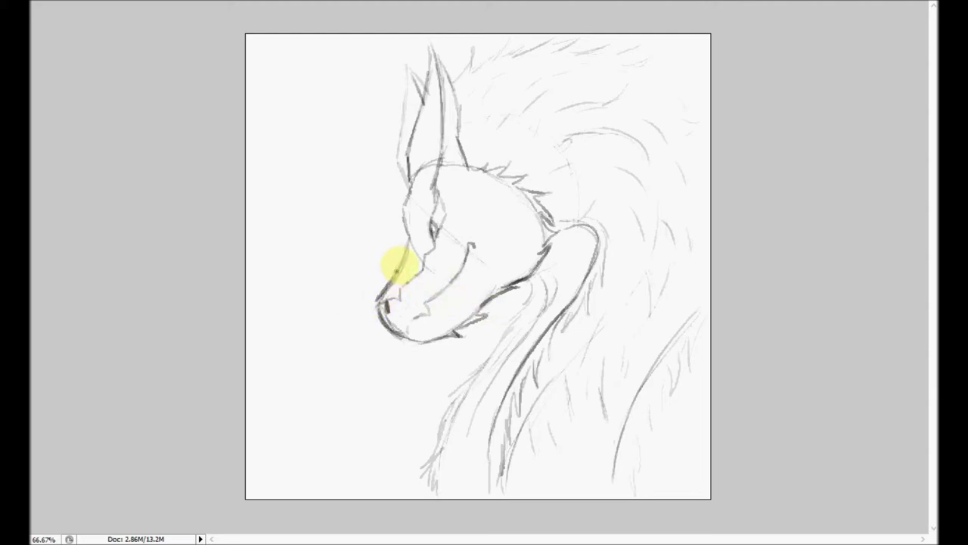
mouse_move(408, 242)
mouse_down()
mouse_move(406, 181)
mouse_move(408, 250)
mouse_move(383, 323)
mouse_move(377, 304)
mouse_move(392, 335)
mouse_up()
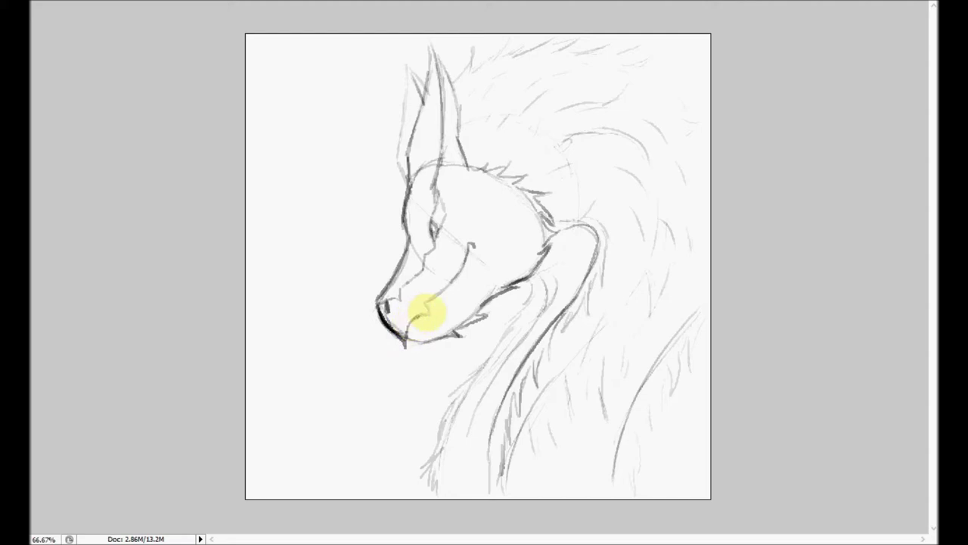
drag(447, 337, 463, 331)
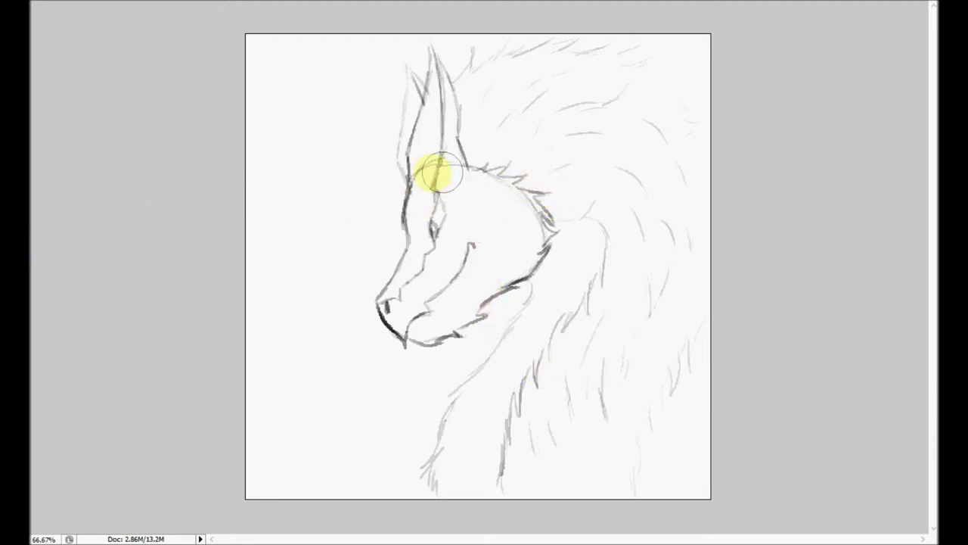
drag(420, 167, 419, 174)
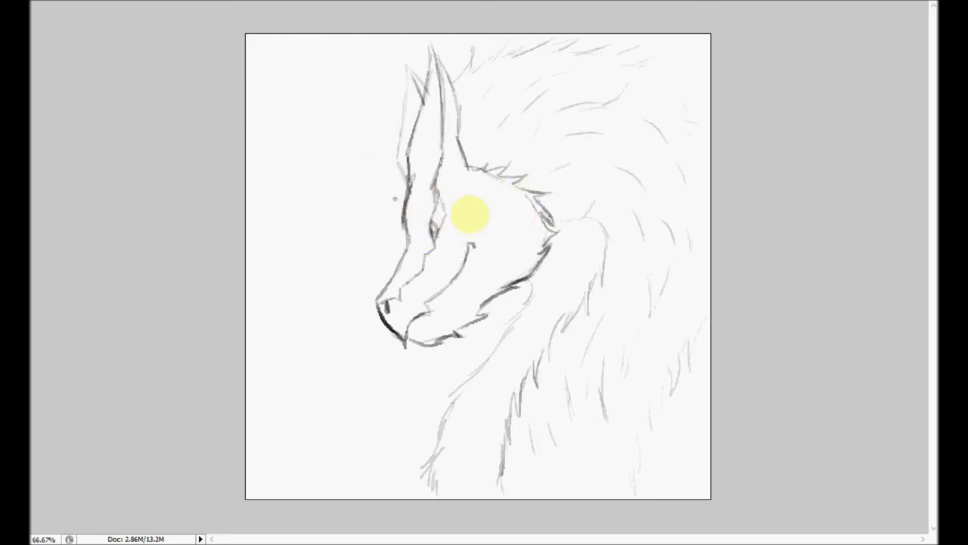
Add light fur strokes to the cheek and front of the neck, and strengthen the fur tufts below and behind the jaw.
right_click(473, 212)
key(Escape)
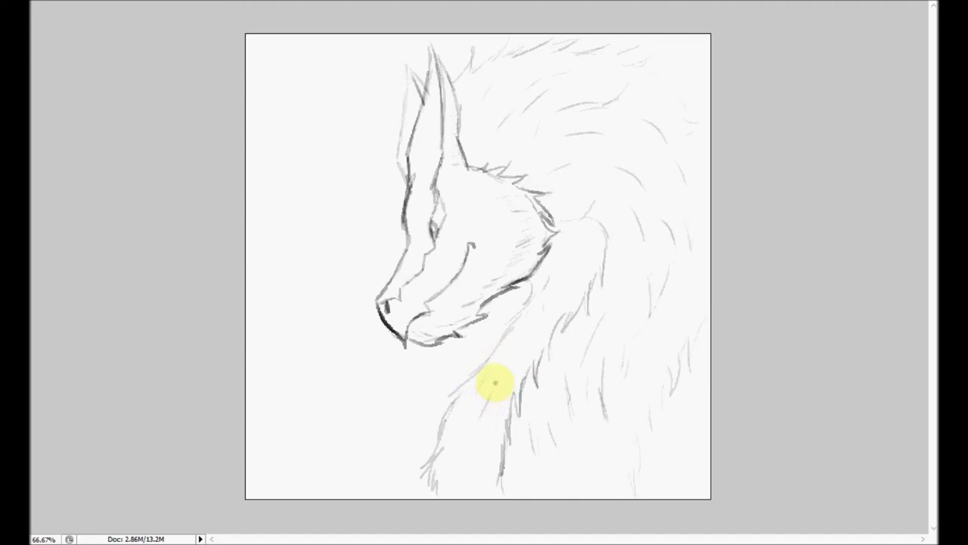
drag(488, 439, 488, 465)
drag(460, 424, 468, 470)
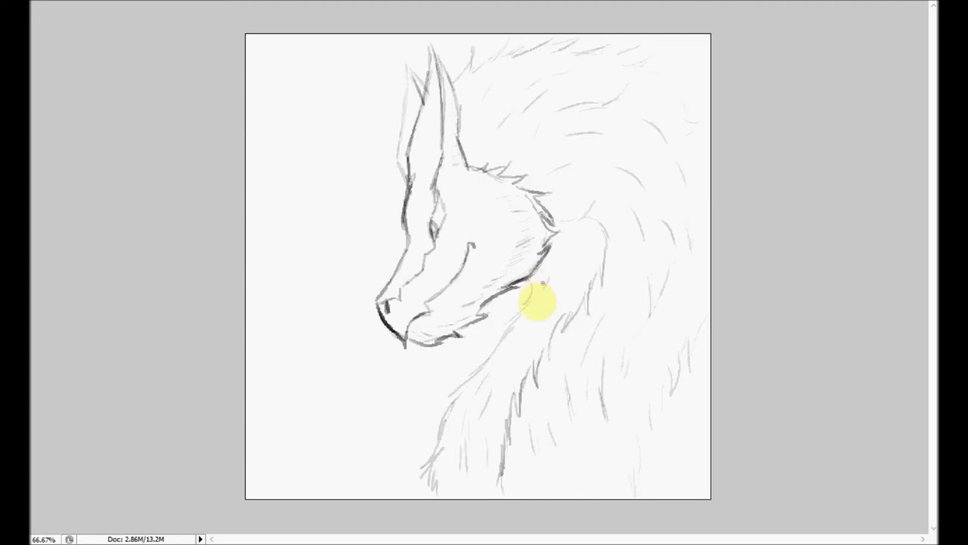
drag(564, 222, 594, 202)
drag(525, 280, 516, 315)
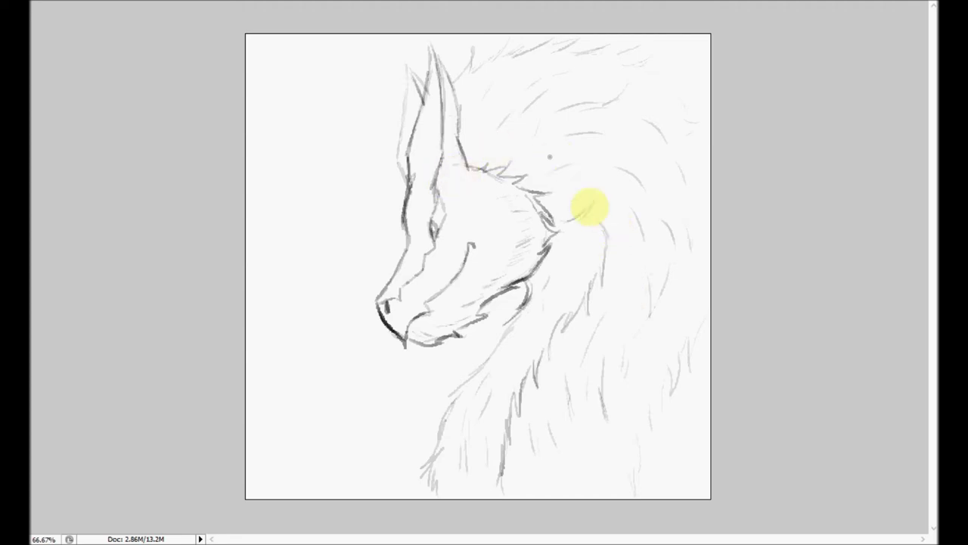
Sketch a small separate face doodle with an eye and open mouth in the empty area beside the dragon's snout.
mouse_move(313, 174)
mouse_down()
mouse_move(338, 187)
mouse_move(302, 172)
mouse_move(315, 180)
mouse_move(314, 163)
mouse_move(318, 125)
mouse_up()
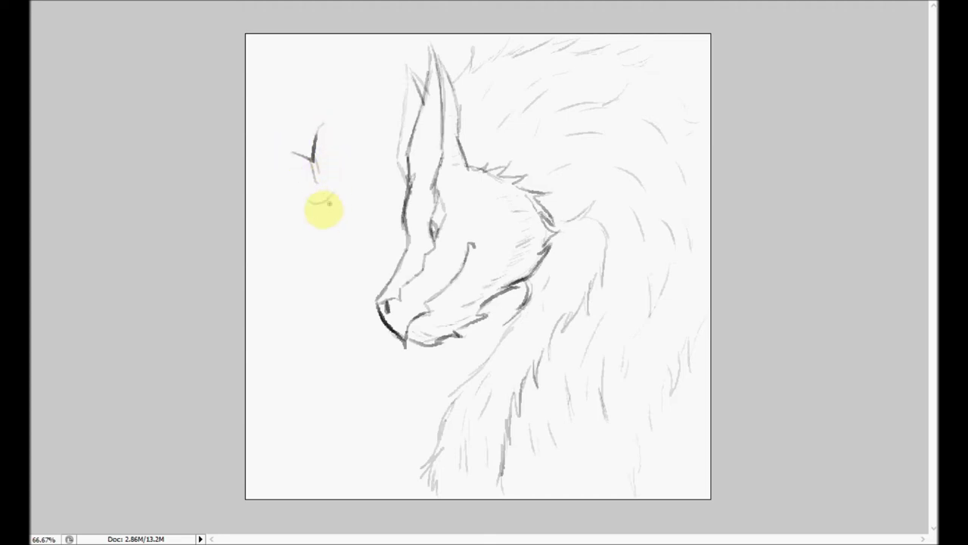
mouse_move(324, 202)
mouse_down()
mouse_move(329, 218)
mouse_move(339, 198)
mouse_up()
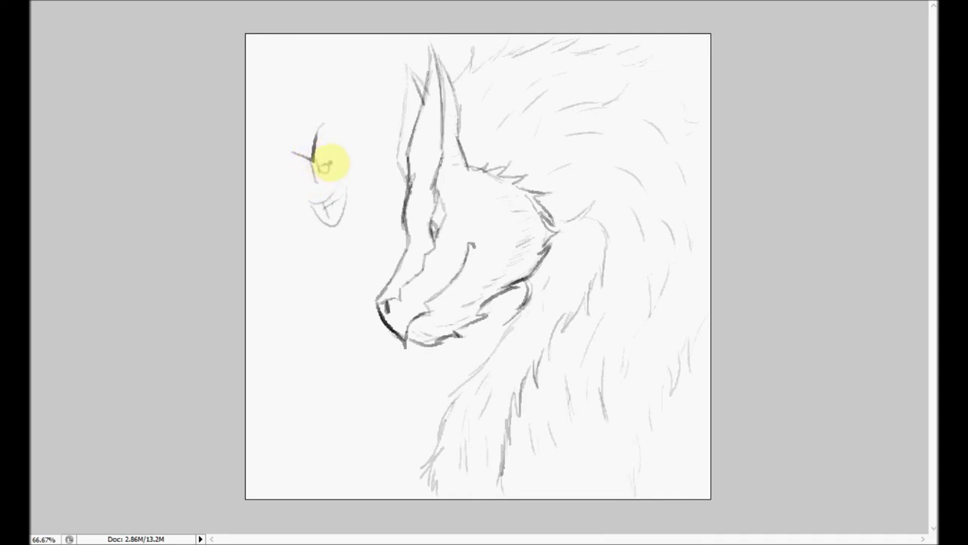
drag(347, 157, 355, 179)
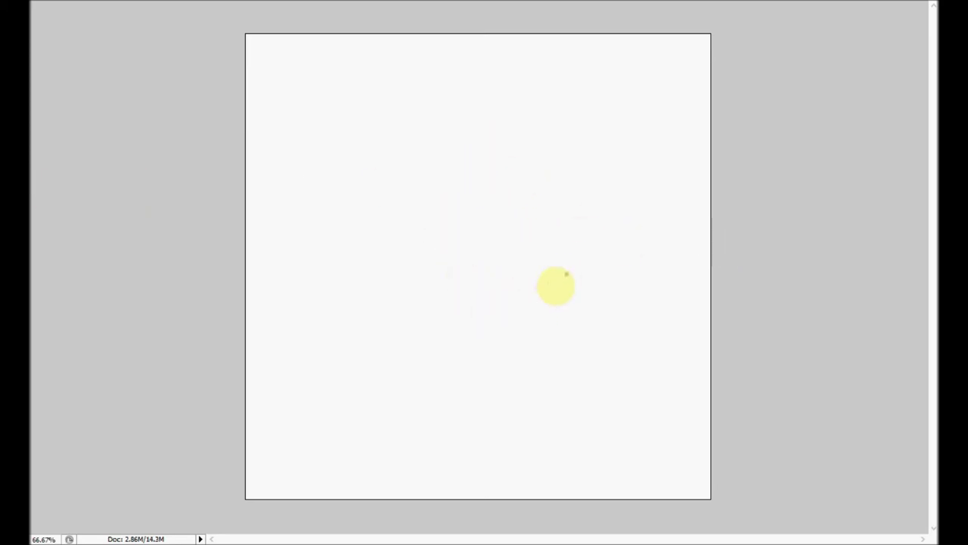
On a blank canvas, sketch a light head circle with a tapering snout block and a nearly horizontal center line.
drag(457, 185, 544, 148)
mouse_move(451, 260)
mouse_down()
mouse_move(480, 303)
mouse_move(522, 308)
mouse_move(580, 244)
mouse_move(588, 212)
mouse_move(523, 312)
mouse_move(463, 287)
mouse_move(472, 198)
mouse_move(451, 274)
mouse_move(469, 206)
mouse_move(508, 149)
mouse_move(586, 261)
mouse_move(597, 220)
mouse_move(563, 287)
mouse_move(549, 164)
mouse_move(468, 255)
mouse_move(502, 155)
mouse_move(493, 216)
mouse_move(605, 183)
mouse_move(578, 297)
mouse_move(518, 319)
mouse_move(591, 271)
mouse_move(596, 205)
mouse_move(535, 319)
mouse_move(473, 298)
mouse_move(534, 293)
mouse_move(493, 136)
mouse_move(478, 237)
mouse_move(483, 224)
mouse_move(340, 247)
mouse_move(466, 244)
mouse_move(380, 257)
mouse_move(518, 241)
mouse_move(323, 250)
mouse_move(488, 246)
mouse_move(457, 262)
mouse_move(443, 247)
mouse_move(361, 266)
mouse_move(291, 261)
mouse_move(316, 252)
mouse_move(315, 279)
mouse_up()
drag(334, 227, 447, 198)
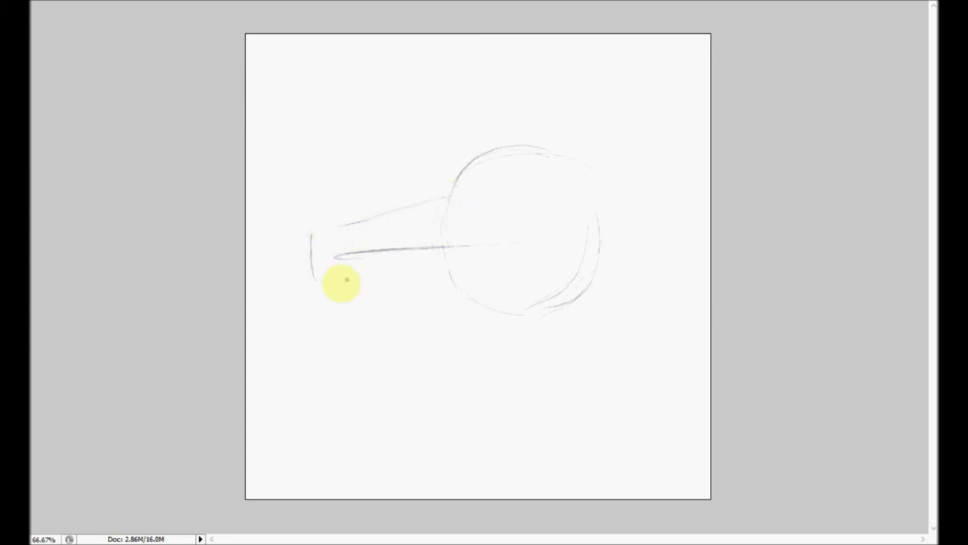
drag(404, 294, 481, 298)
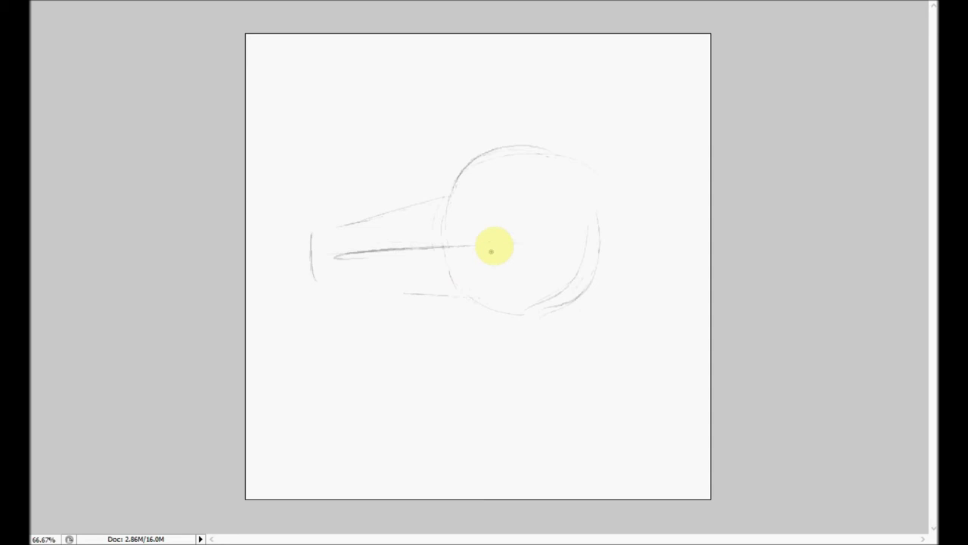
drag(338, 226, 447, 194)
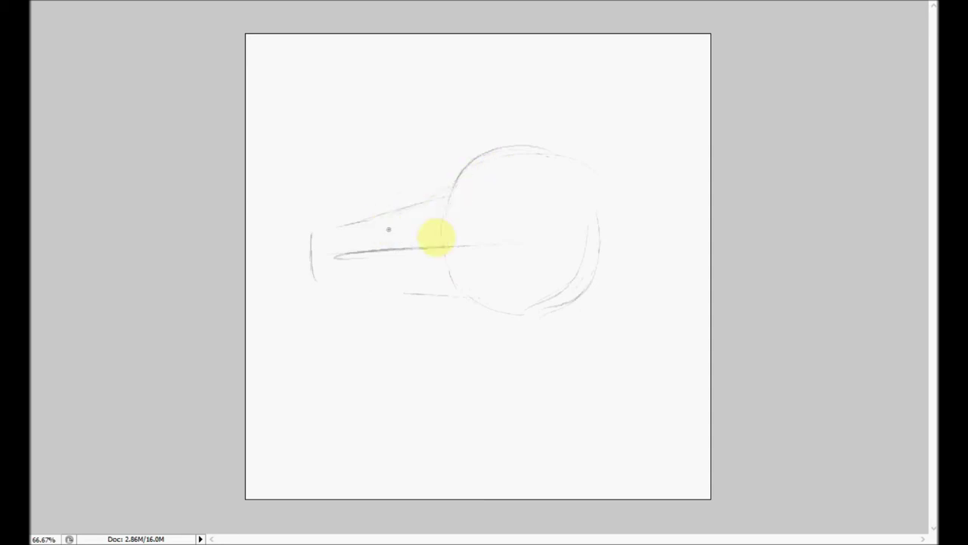
Mark the neck joint with a small oval on the back of the head circle and sketch an S-curved neck guideline below.
mouse_move(596, 245)
mouse_down()
mouse_move(636, 290)
mouse_move(629, 302)
mouse_move(630, 281)
mouse_move(588, 349)
mouse_up()
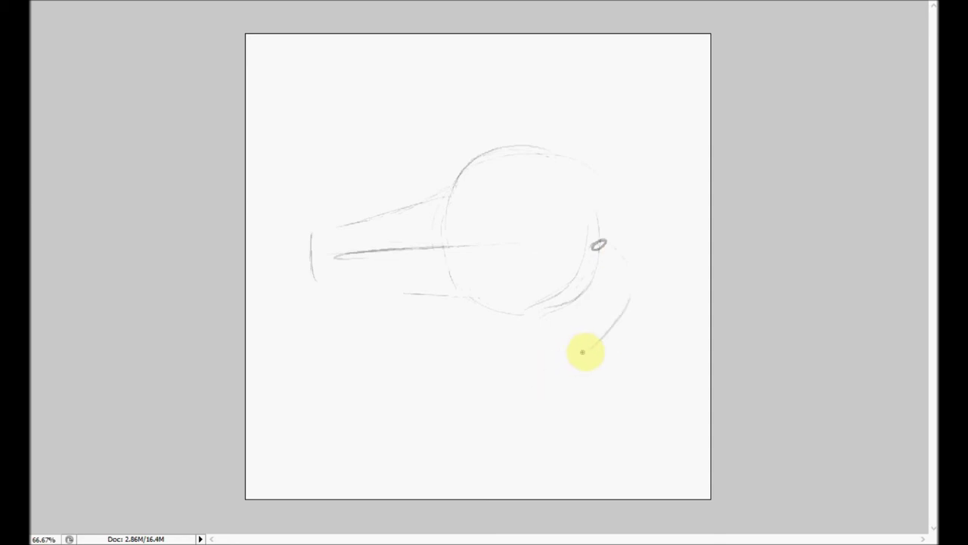
drag(549, 375, 484, 440)
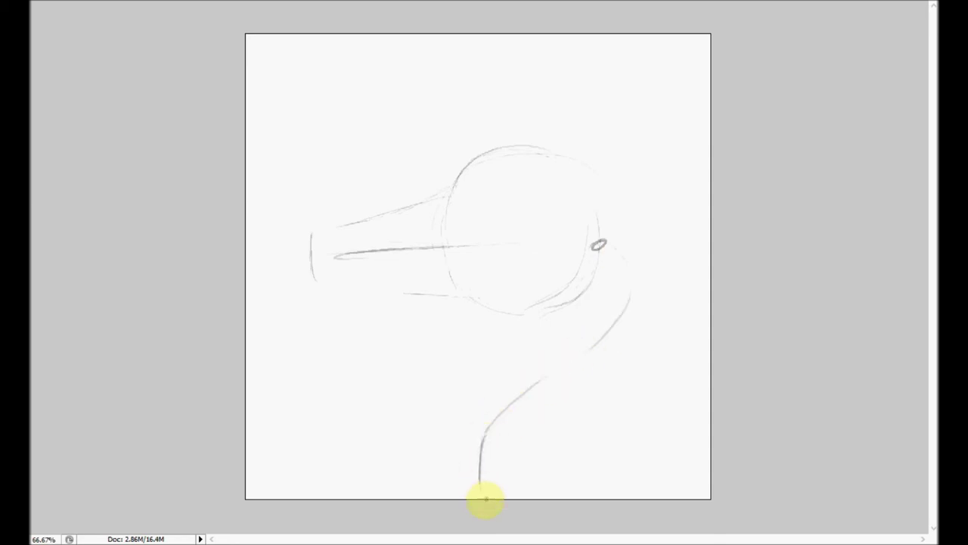
mouse_move(481, 483)
mouse_down()
mouse_move(509, 413)
mouse_move(589, 350)
mouse_up()
mouse_move(600, 249)
mouse_down()
mouse_move(585, 346)
mouse_move(481, 481)
mouse_up()
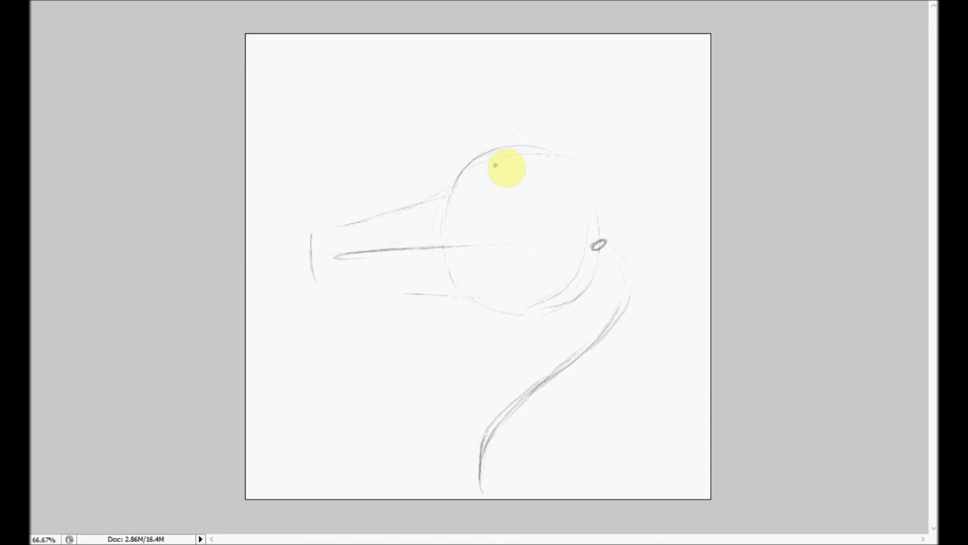
Reinforce the back of the head circle and close the snout block with firmer front, upper and lower edges.
drag(599, 245, 560, 294)
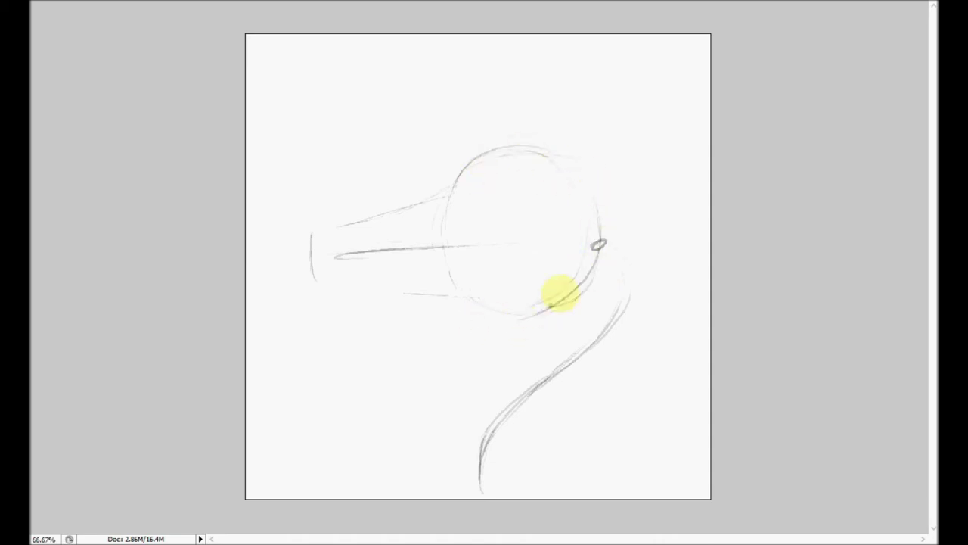
drag(335, 270, 404, 288)
drag(311, 234, 317, 283)
drag(323, 229, 425, 201)
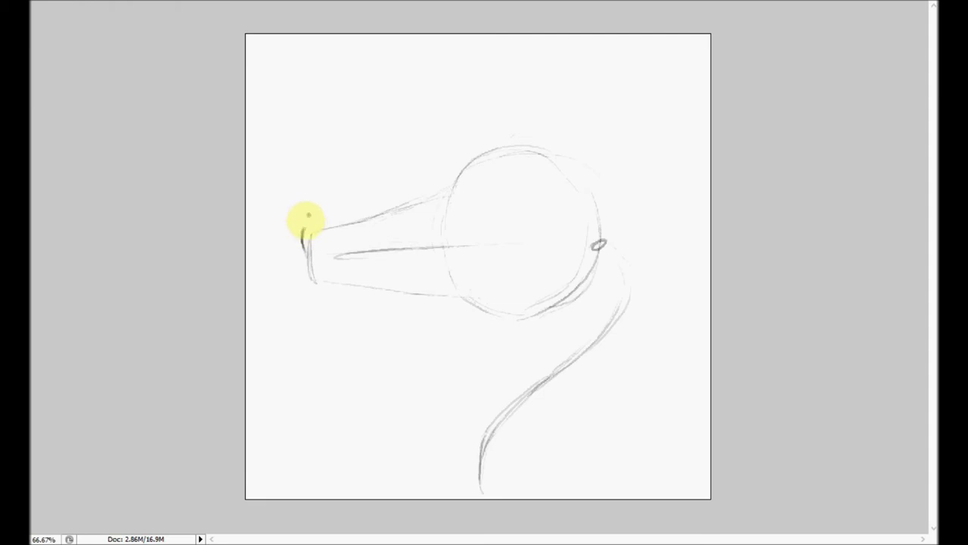
Outline the upper profile with a pointed nose horn, two bumps along the snout bridge and a raised brow ridge over the head circle.
drag(317, 204, 309, 219)
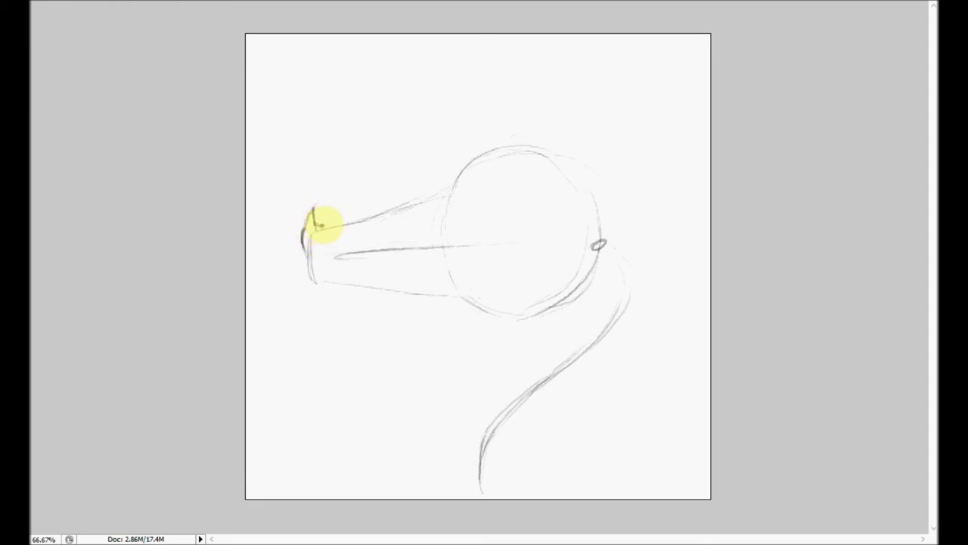
drag(320, 222, 361, 217)
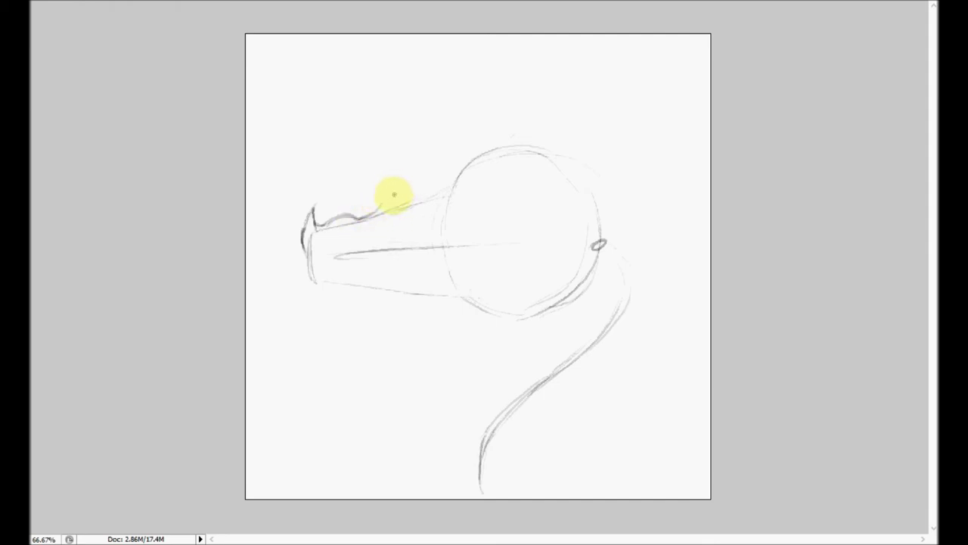
mouse_move(380, 207)
mouse_down()
mouse_move(396, 195)
mouse_move(384, 206)
mouse_up()
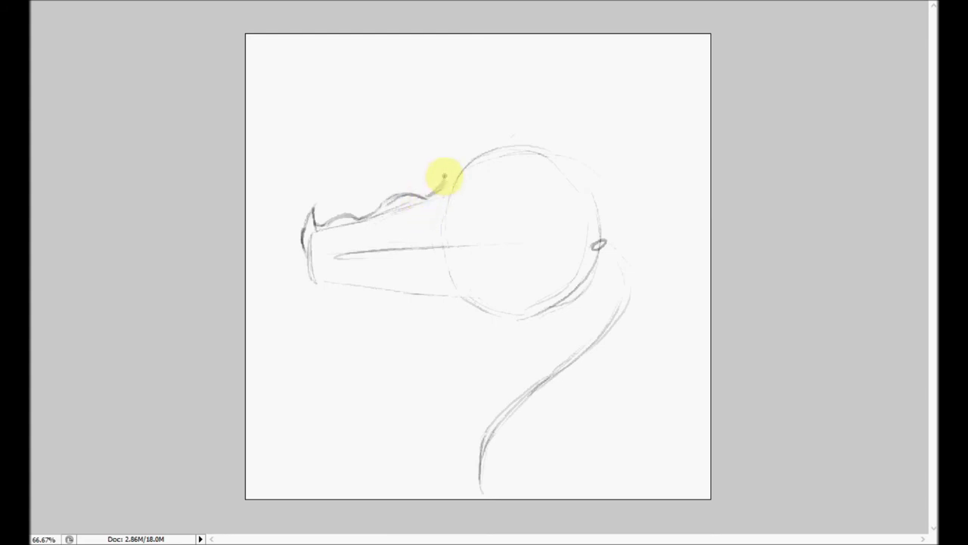
drag(445, 175, 437, 188)
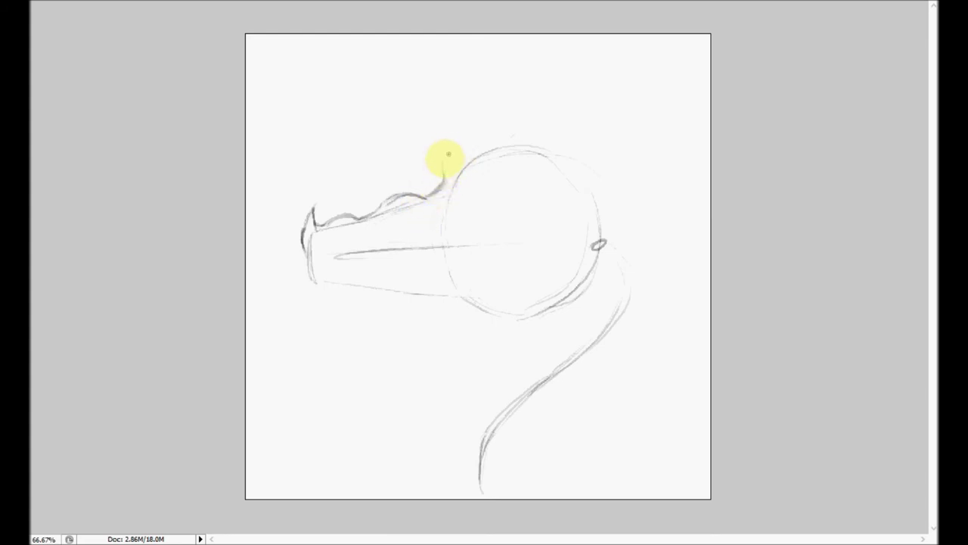
mouse_move(456, 148)
mouse_down()
mouse_move(484, 146)
mouse_move(466, 145)
mouse_move(520, 137)
mouse_move(505, 136)
mouse_move(544, 148)
mouse_move(509, 135)
mouse_move(542, 146)
mouse_up()
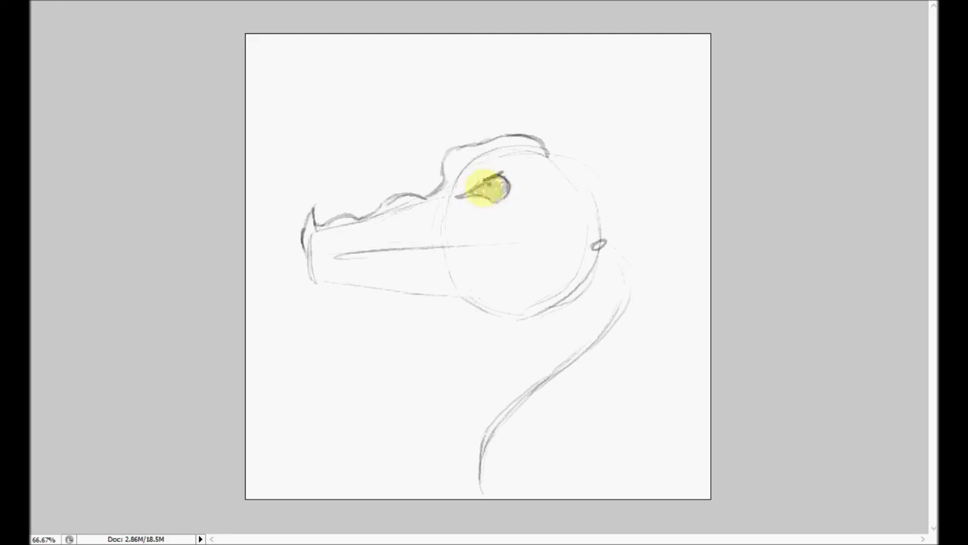
Fill the slanted eye dark and draw jagged upper teeth below the snout, ending in a hooked mouth corner.
mouse_move(491, 182)
mouse_down()
mouse_move(501, 198)
mouse_move(505, 184)
mouse_move(487, 194)
mouse_move(503, 196)
mouse_up()
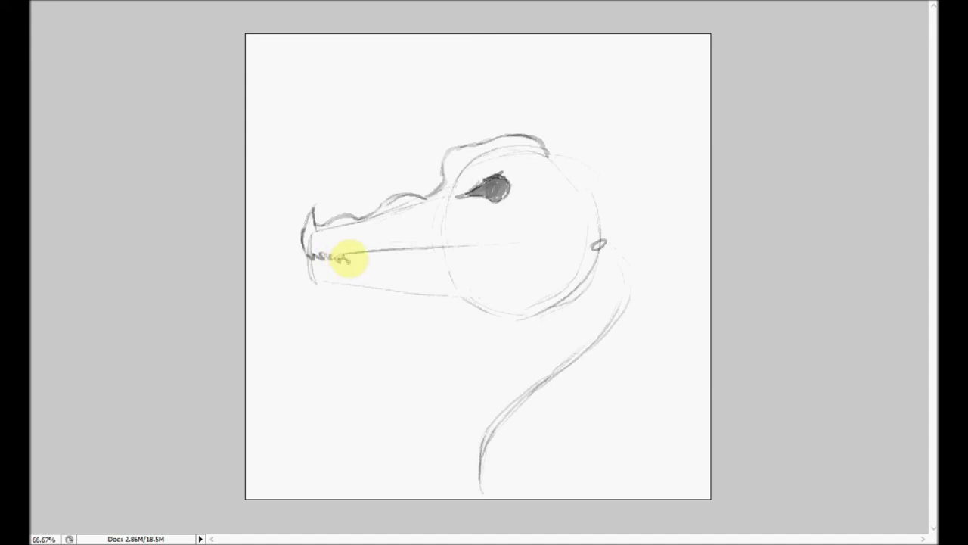
drag(376, 257, 401, 250)
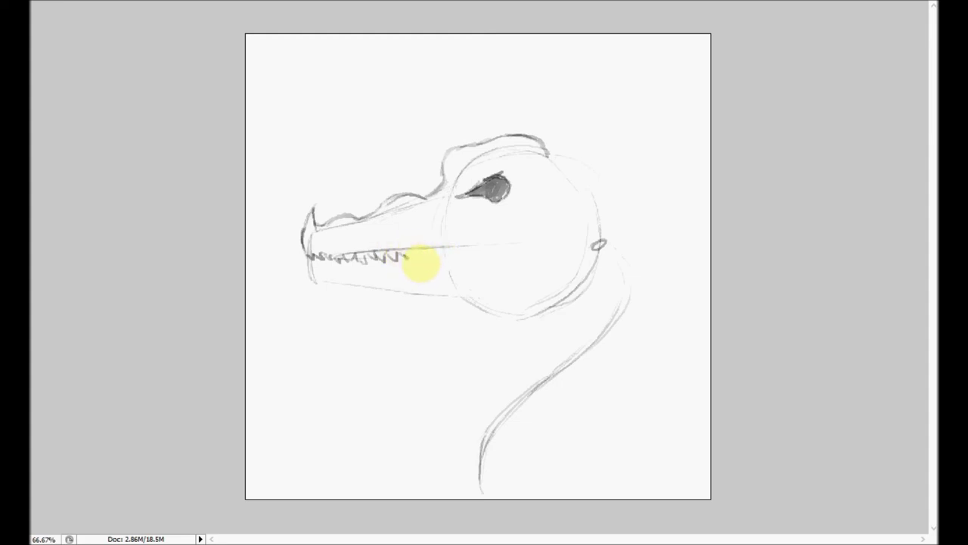
mouse_move(404, 255)
mouse_down()
mouse_move(439, 268)
mouse_move(452, 256)
mouse_move(440, 264)
mouse_move(493, 253)
mouse_up()
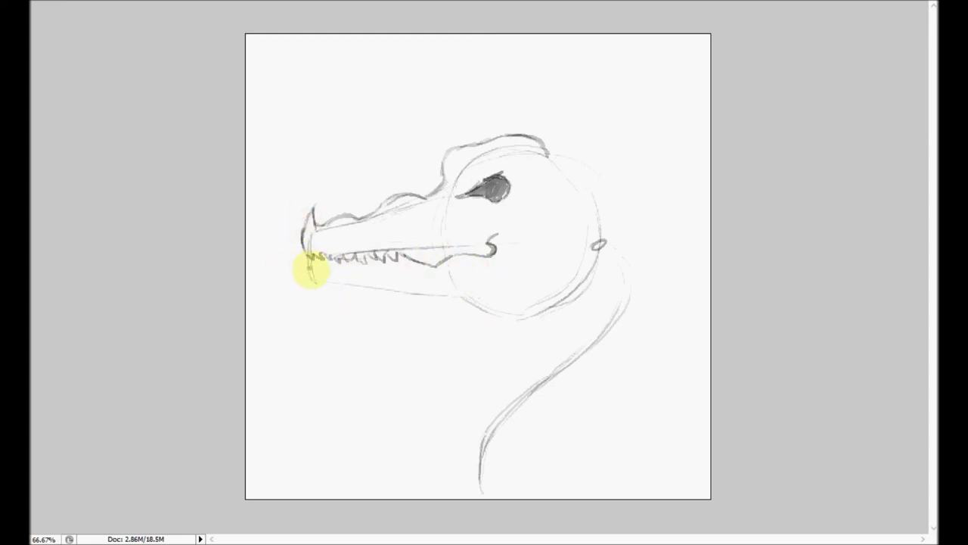
Draw the lower jaw with pointed front teeth and a firm underside curving back to the jaw corner.
drag(308, 260, 314, 286)
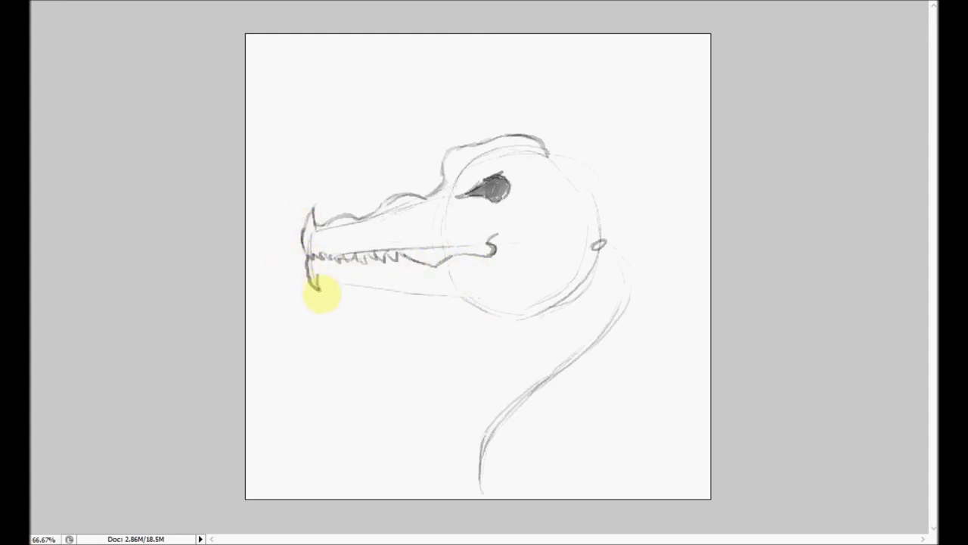
drag(318, 264, 333, 290)
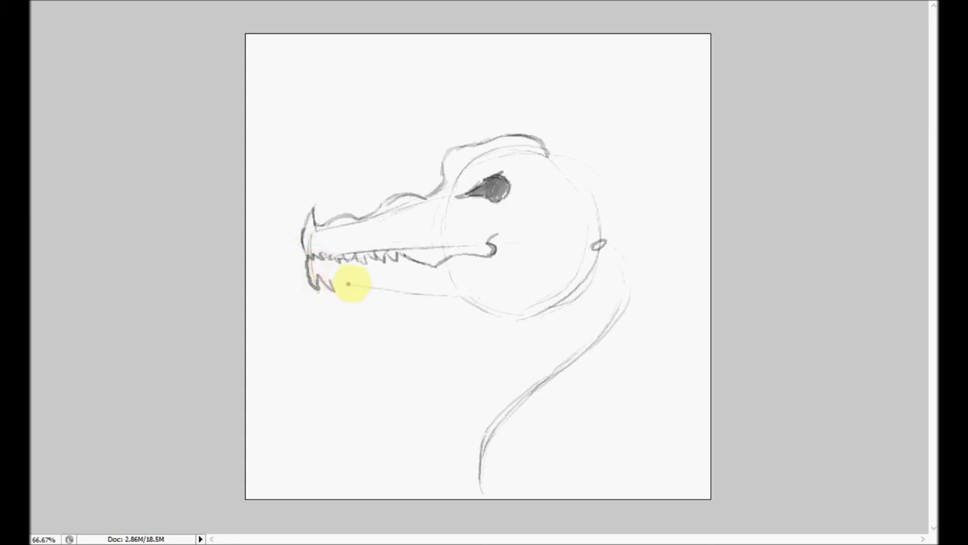
mouse_move(353, 283)
mouse_down()
mouse_move(397, 288)
mouse_move(371, 229)
mouse_move(372, 307)
mouse_move(349, 278)
mouse_move(325, 282)
mouse_move(451, 294)
mouse_move(417, 284)
mouse_move(481, 311)
mouse_move(440, 314)
mouse_move(434, 279)
mouse_move(451, 313)
mouse_move(447, 299)
mouse_move(441, 315)
mouse_move(433, 296)
mouse_move(472, 303)
mouse_move(443, 292)
mouse_move(494, 314)
mouse_move(475, 321)
mouse_move(508, 312)
mouse_up()
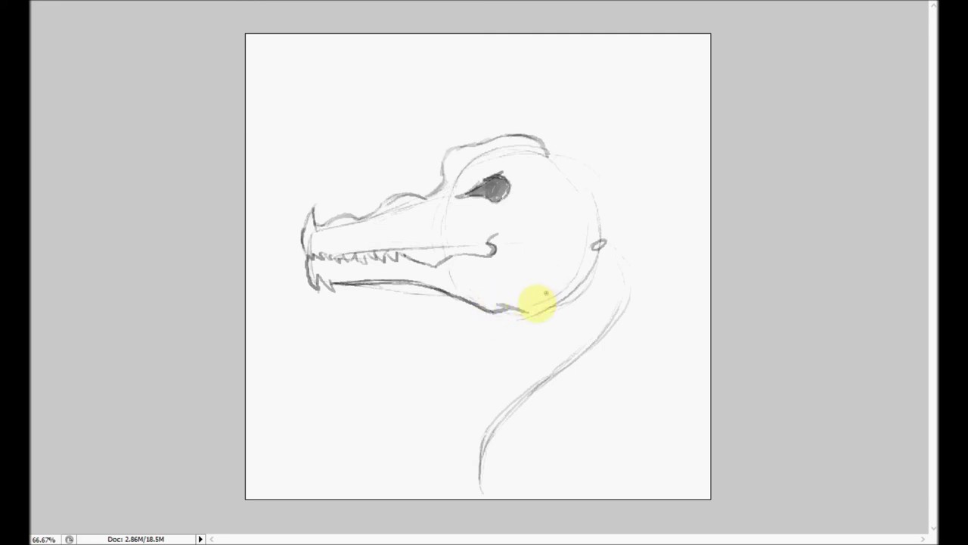
drag(519, 310, 556, 282)
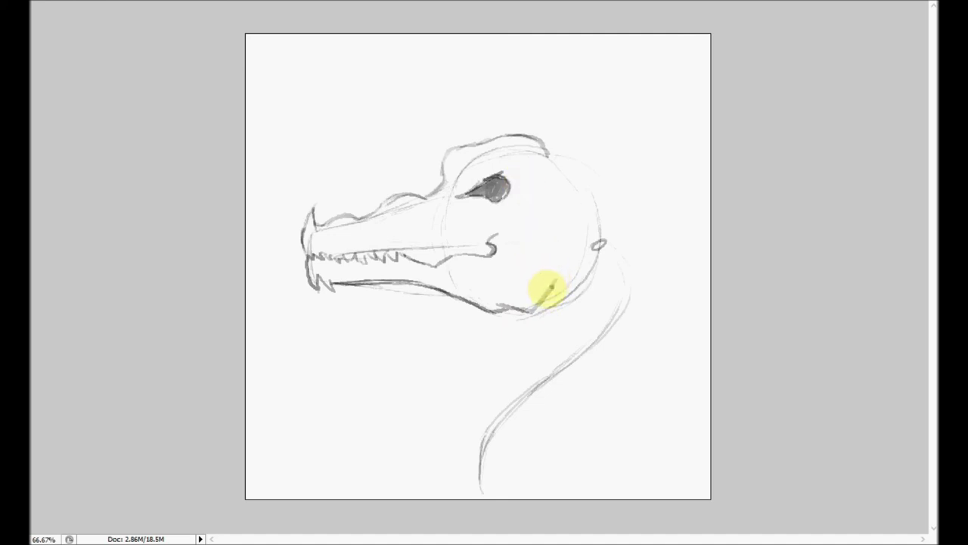
Draw the curved cheek edge up the back of the head and a long horn edge sweeping up and backward.
mouse_move(546, 222)
mouse_down()
mouse_move(569, 249)
mouse_move(550, 282)
mouse_up()
mouse_move(568, 246)
mouse_down()
mouse_move(548, 222)
mouse_move(554, 275)
mouse_move(564, 260)
mouse_move(543, 283)
mouse_move(558, 232)
mouse_move(542, 251)
mouse_up()
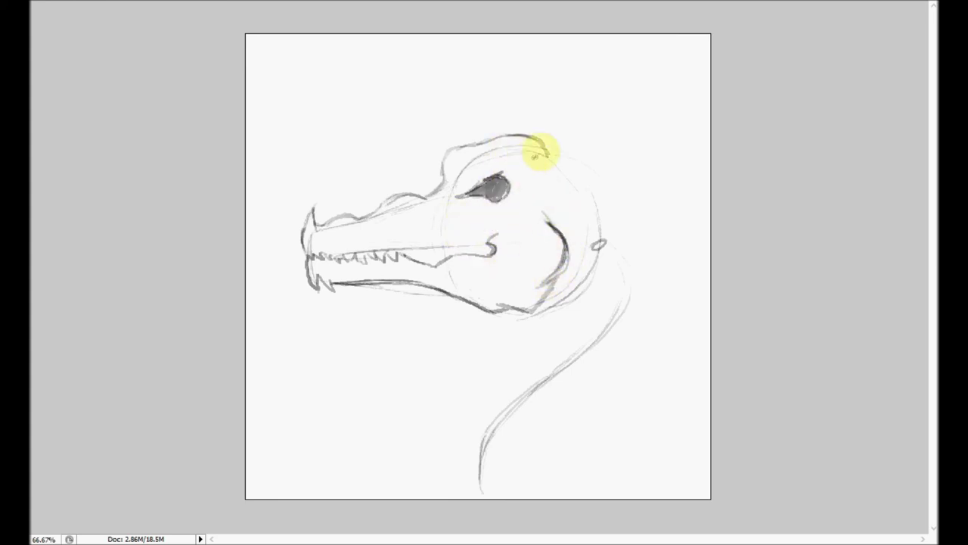
mouse_move(543, 175)
mouse_down()
mouse_move(621, 79)
mouse_move(559, 146)
mouse_move(570, 136)
mouse_move(559, 173)
mouse_move(556, 165)
mouse_move(540, 187)
mouse_move(546, 220)
mouse_move(556, 190)
mouse_move(553, 180)
mouse_move(547, 205)
mouse_move(546, 172)
mouse_move(556, 224)
mouse_move(550, 160)
mouse_move(564, 265)
mouse_up()
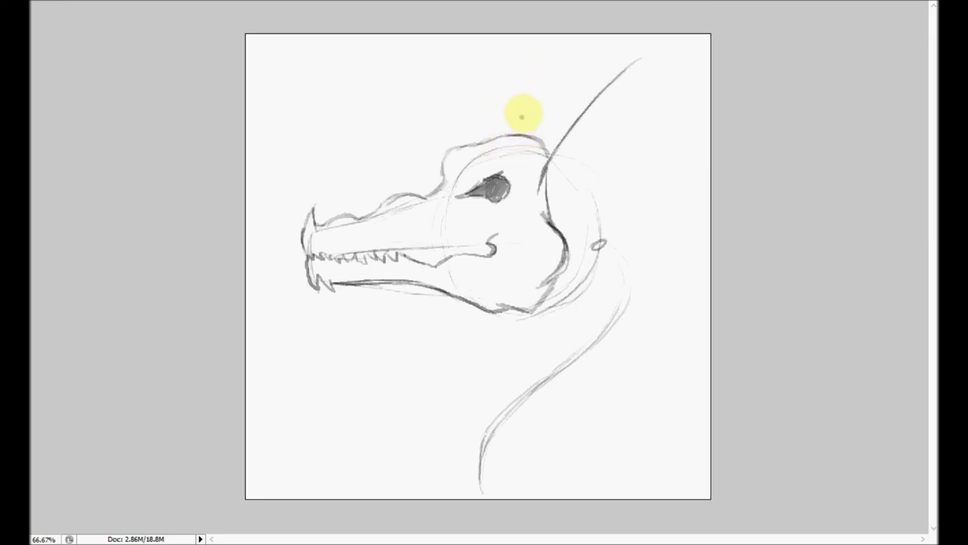
Round off the brow bump, complete two long swept-back horns and erase the skull outline crossing the horn base.
mouse_move(478, 139)
mouse_down()
mouse_move(445, 172)
mouse_move(455, 183)
mouse_move(421, 199)
mouse_move(468, 184)
mouse_move(492, 119)
mouse_move(462, 160)
mouse_move(490, 148)
mouse_up()
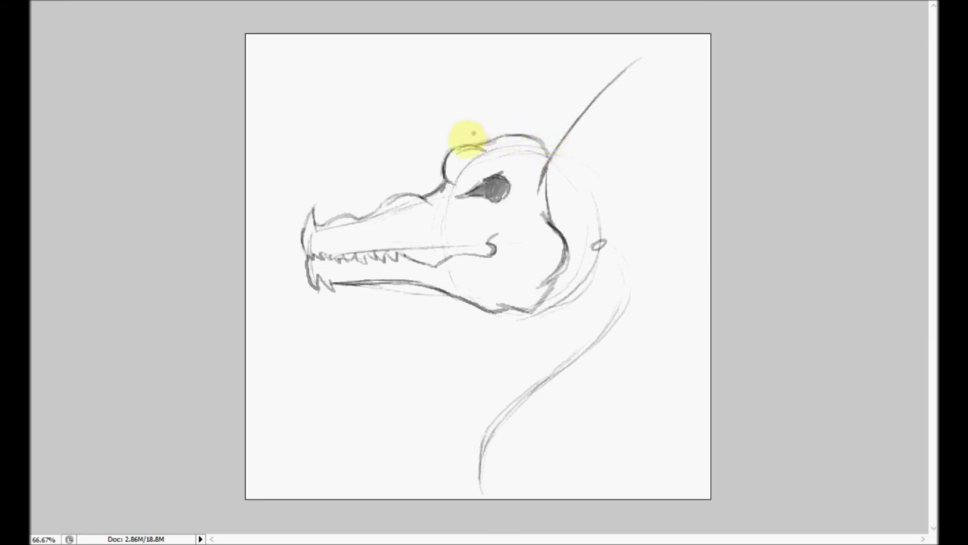
mouse_move(469, 140)
mouse_down()
mouse_move(520, 100)
mouse_move(592, 66)
mouse_up()
mouse_move(510, 104)
mouse_down()
mouse_move(583, 69)
mouse_move(575, 71)
mouse_move(666, 42)
mouse_move(597, 97)
mouse_move(560, 159)
mouse_up()
mouse_move(502, 114)
mouse_down()
mouse_move(443, 167)
mouse_move(504, 112)
mouse_move(471, 130)
mouse_move(453, 119)
mouse_move(467, 140)
mouse_move(489, 109)
mouse_move(462, 136)
mouse_move(465, 129)
mouse_move(495, 104)
mouse_move(594, 41)
mouse_move(586, 64)
mouse_move(591, 54)
mouse_move(466, 140)
mouse_move(529, 77)
mouse_move(588, 47)
mouse_up()
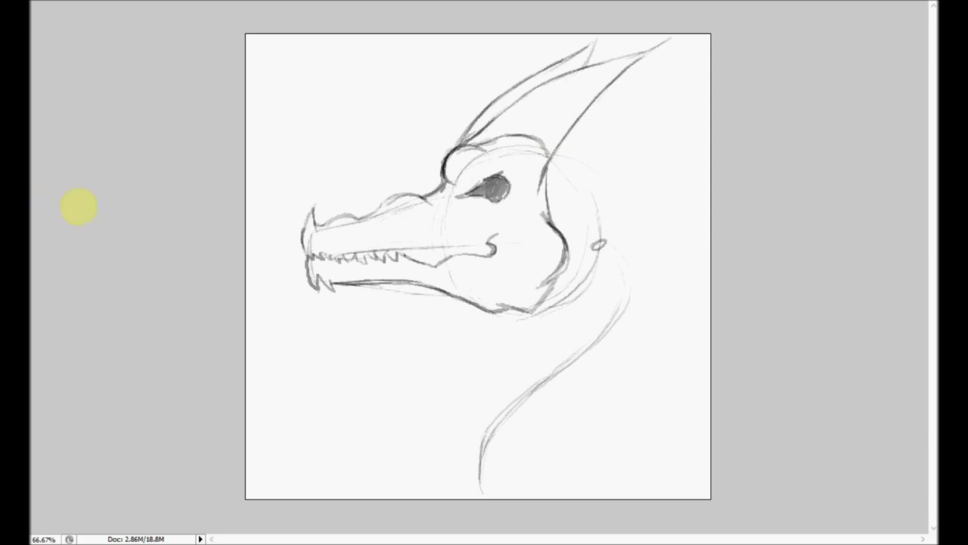
mouse_move(505, 138)
mouse_down()
mouse_move(536, 136)
mouse_move(542, 152)
mouse_up()
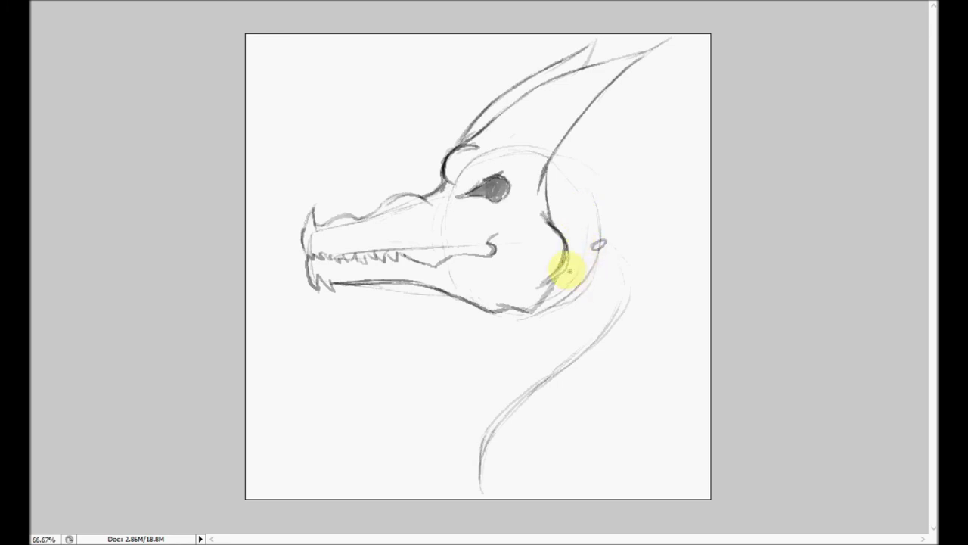
Build the neck from overlapping spiked segments, starting behind the cheek and following the S-curve guideline to its lower end.
drag(586, 227, 588, 270)
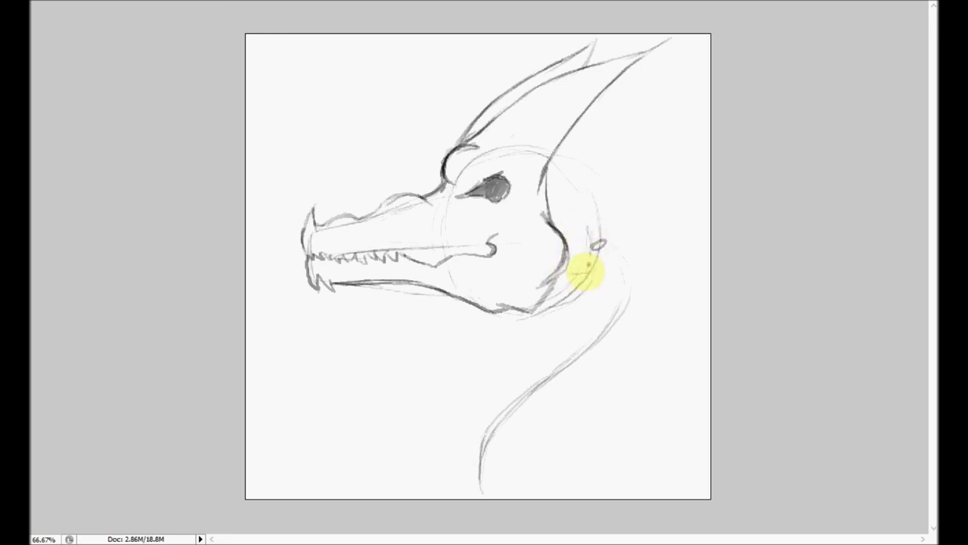
drag(564, 228, 585, 227)
drag(569, 273, 590, 275)
mouse_move(603, 242)
mouse_down()
mouse_move(628, 280)
mouse_move(648, 281)
mouse_move(634, 264)
mouse_move(644, 292)
mouse_move(609, 272)
mouse_move(620, 325)
mouse_move(616, 296)
mouse_move(595, 320)
mouse_move(613, 342)
mouse_move(634, 313)
mouse_move(581, 339)
mouse_move(609, 349)
mouse_move(564, 367)
mouse_move(571, 357)
mouse_move(547, 380)
mouse_move(575, 394)
mouse_move(534, 341)
mouse_move(540, 385)
mouse_move(525, 387)
mouse_move(535, 423)
mouse_move(540, 409)
mouse_move(512, 400)
mouse_move(497, 411)
mouse_move(512, 438)
mouse_move(474, 443)
mouse_move(480, 461)
mouse_move(499, 466)
mouse_move(475, 471)
mouse_move(508, 491)
mouse_move(532, 443)
mouse_up()
mouse_move(615, 238)
mouse_down()
mouse_move(632, 256)
mouse_move(594, 273)
mouse_move(594, 287)
mouse_move(626, 274)
mouse_move(653, 280)
mouse_move(646, 275)
mouse_move(653, 294)
mouse_move(605, 308)
mouse_move(609, 283)
mouse_move(613, 298)
mouse_move(640, 307)
mouse_move(627, 324)
mouse_move(637, 341)
mouse_move(594, 327)
mouse_move(593, 310)
mouse_move(616, 331)
mouse_move(615, 362)
mouse_move(607, 375)
mouse_move(590, 356)
mouse_move(598, 373)
mouse_move(575, 344)
mouse_move(562, 383)
mouse_move(583, 397)
mouse_move(560, 398)
mouse_move(543, 369)
mouse_move(549, 364)
mouse_move(558, 379)
mouse_move(541, 404)
mouse_move(545, 425)
mouse_move(558, 426)
mouse_move(536, 422)
mouse_move(518, 381)
mouse_move(537, 383)
mouse_move(514, 407)
mouse_move(539, 446)
mouse_move(510, 440)
mouse_move(528, 420)
mouse_move(494, 421)
mouse_move(494, 401)
mouse_move(507, 414)
mouse_move(509, 468)
mouse_move(497, 468)
mouse_move(511, 469)
mouse_move(475, 455)
mouse_move(515, 485)
mouse_move(480, 481)
mouse_up()
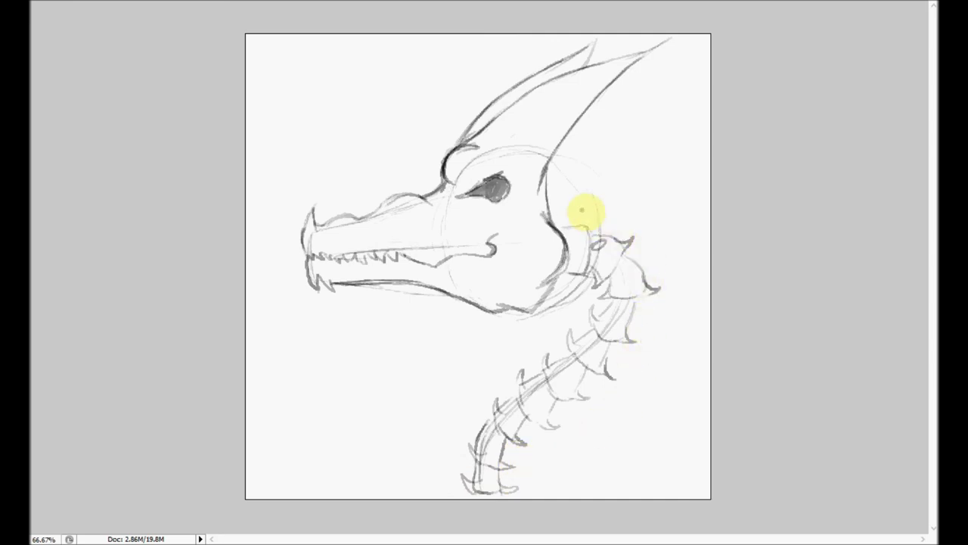
Add a spike to the first neck segment and light hatching on the cheek, jaw and horns.
mouse_move(569, 227)
mouse_down()
mouse_move(582, 213)
mouse_move(586, 225)
mouse_up()
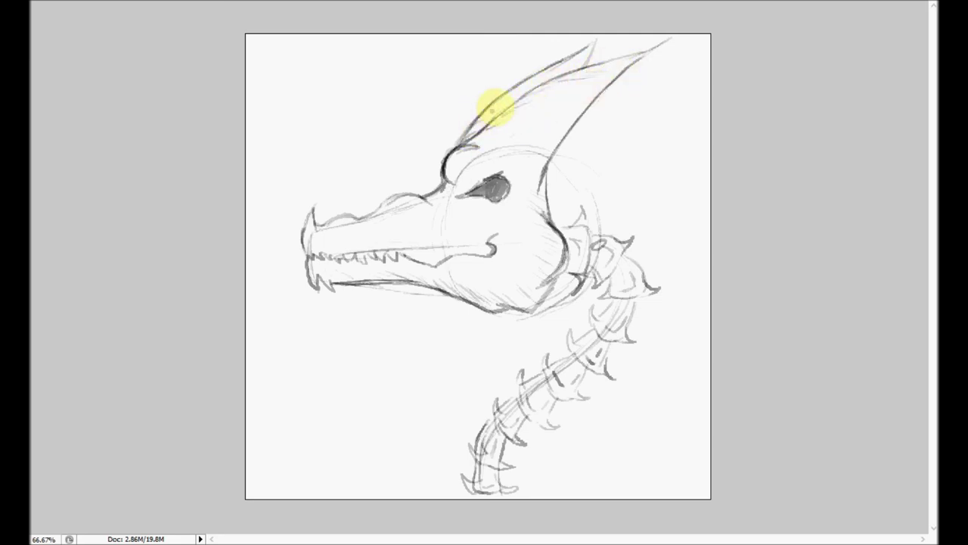
drag(506, 95, 520, 84)
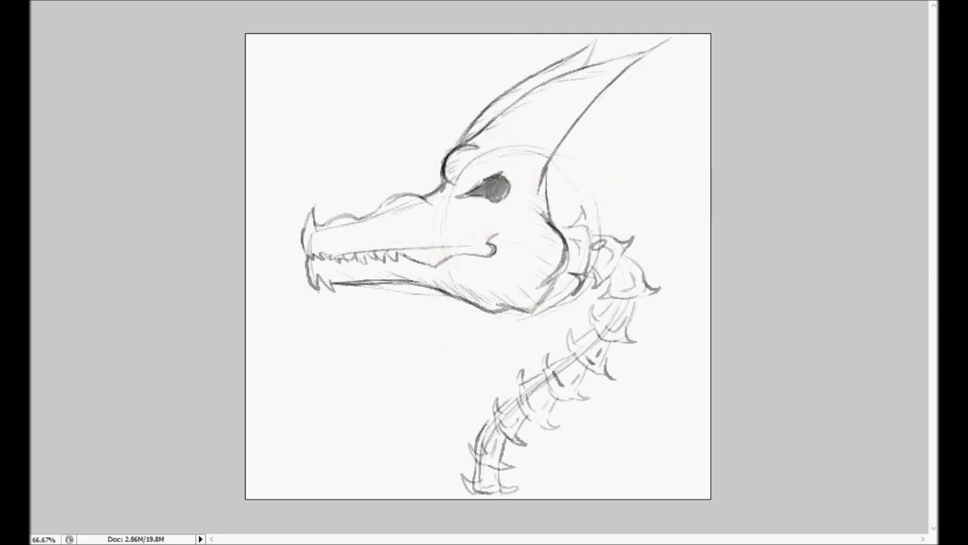
Clear the finished dragon sketch from view to leave a blank canvas.
click(953, 416)
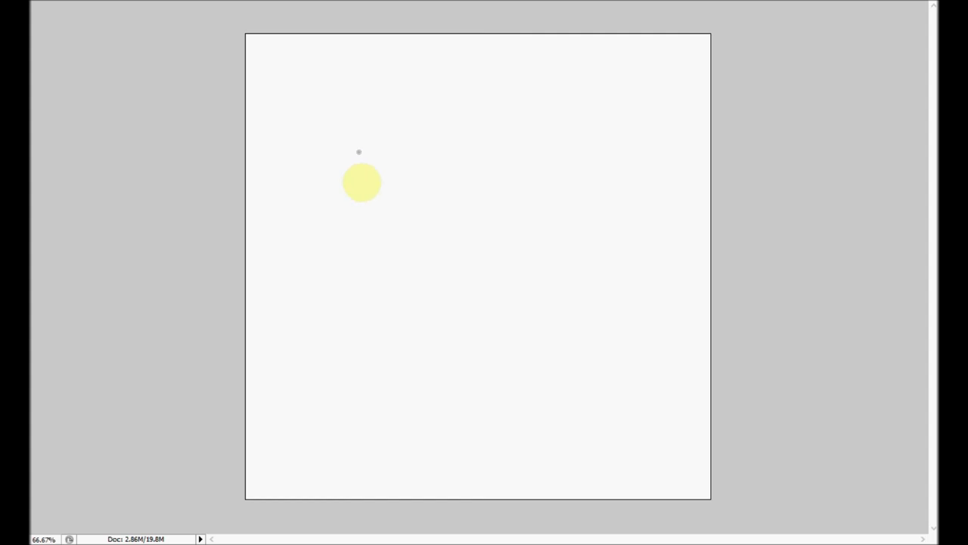
click(397, 544)
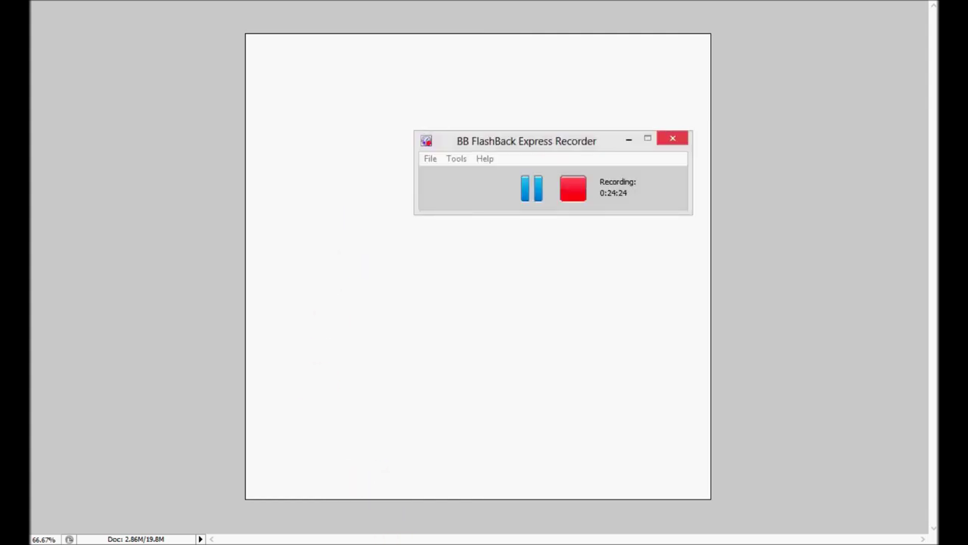
click(197, 325)
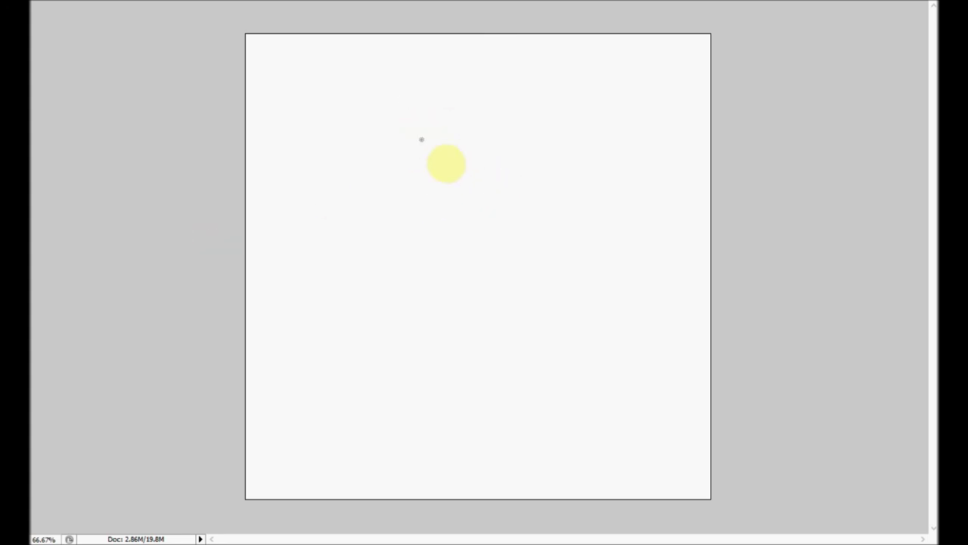
Doodle a grinning face with V-shaped brows, a nose, one eye and an open mouth, with scribbled lettering beside it.
mouse_move(437, 186)
mouse_down()
mouse_move(437, 233)
mouse_move(459, 231)
mouse_move(435, 284)
mouse_up()
drag(480, 241, 447, 277)
mouse_move(419, 166)
mouse_down()
mouse_move(454, 189)
mouse_move(467, 167)
mouse_up()
drag(457, 231, 497, 247)
drag(432, 274, 450, 276)
mouse_move(401, 257)
mouse_down()
mouse_move(416, 312)
mouse_move(434, 326)
mouse_up()
drag(477, 244, 455, 311)
mouse_move(409, 274)
mouse_down()
mouse_move(459, 297)
mouse_move(425, 303)
mouse_move(438, 291)
mouse_move(450, 298)
mouse_move(428, 319)
mouse_up()
mouse_move(499, 259)
mouse_down()
mouse_move(500, 282)
mouse_move(521, 280)
mouse_move(530, 259)
mouse_move(540, 273)
mouse_move(540, 245)
mouse_move(566, 262)
mouse_move(577, 251)
mouse_move(566, 241)
mouse_move(578, 218)
mouse_move(584, 248)
mouse_move(610, 235)
mouse_move(638, 242)
mouse_up()
click(534, 297)
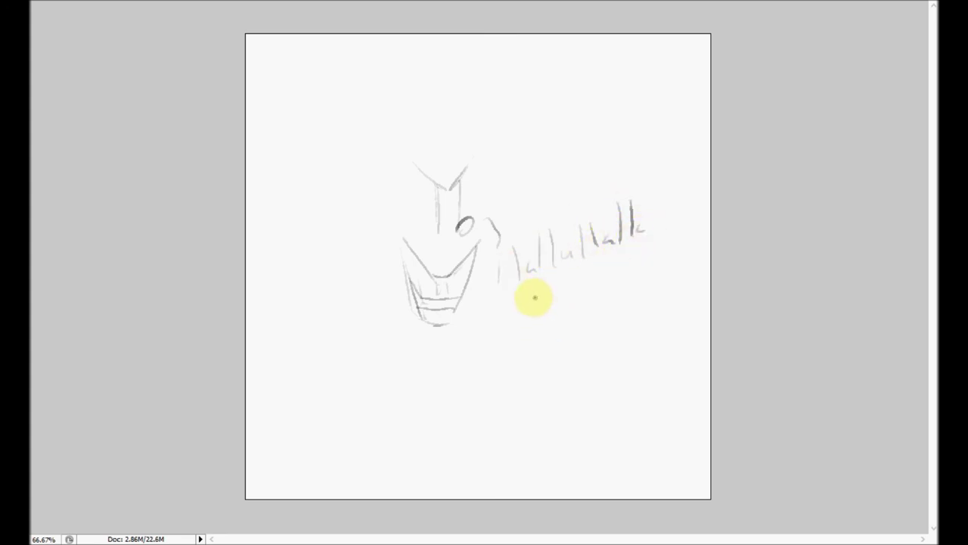
Darken and extend the doodle's brows, scribble shading inside the mouth and reinforce the eye and nose base.
mouse_move(414, 169)
mouse_down()
mouse_move(464, 177)
mouse_move(447, 216)
mouse_move(480, 159)
mouse_move(480, 138)
mouse_move(447, 199)
mouse_up()
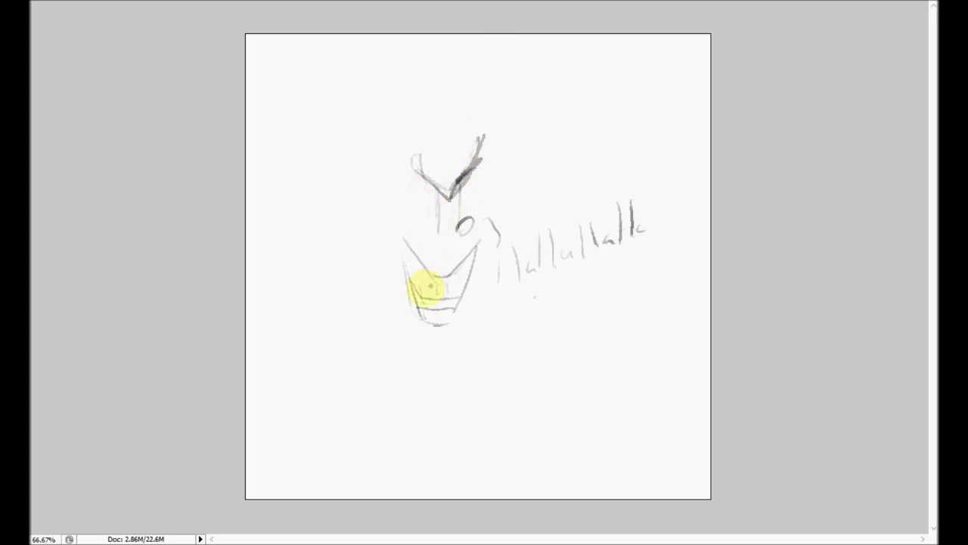
mouse_move(416, 285)
mouse_down()
mouse_move(447, 288)
mouse_move(426, 286)
mouse_move(426, 306)
mouse_move(441, 308)
mouse_move(433, 316)
mouse_move(405, 263)
mouse_move(437, 313)
mouse_move(466, 274)
mouse_move(436, 312)
mouse_move(406, 245)
mouse_move(426, 268)
mouse_move(468, 265)
mouse_move(471, 282)
mouse_move(425, 283)
mouse_move(467, 302)
mouse_up()
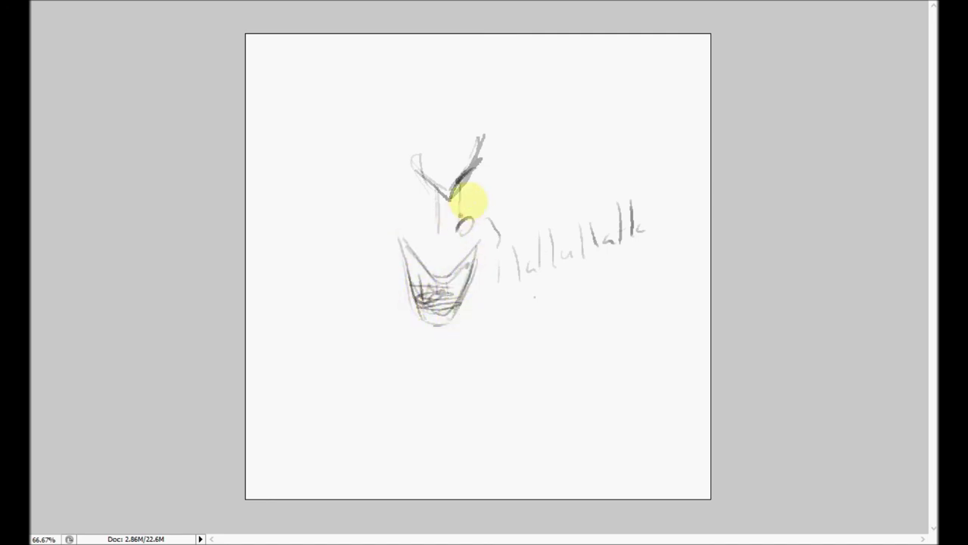
drag(466, 227, 455, 235)
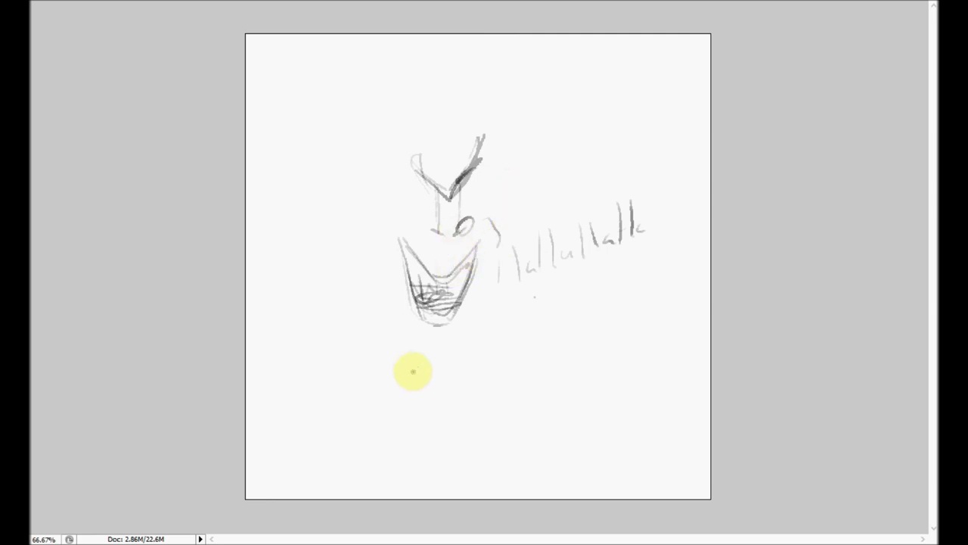
click(378, 544)
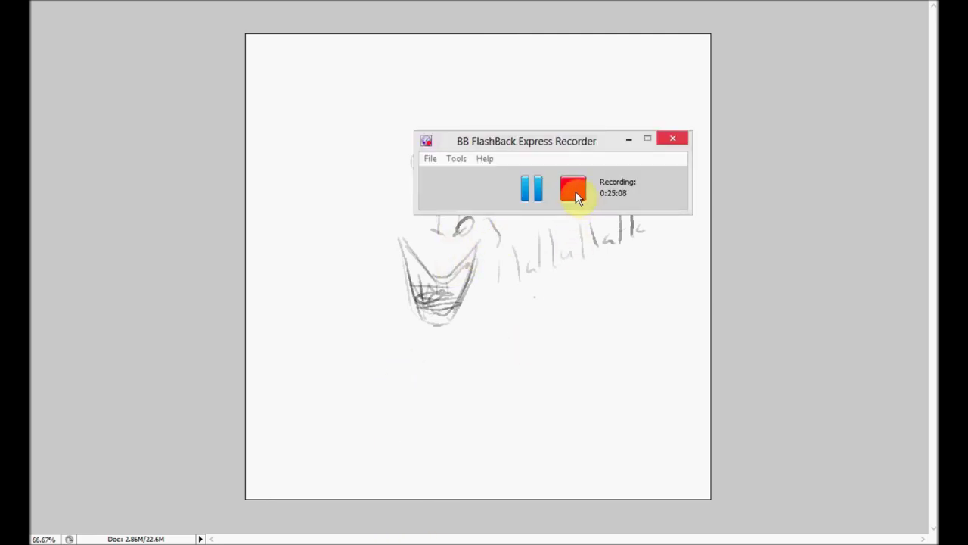